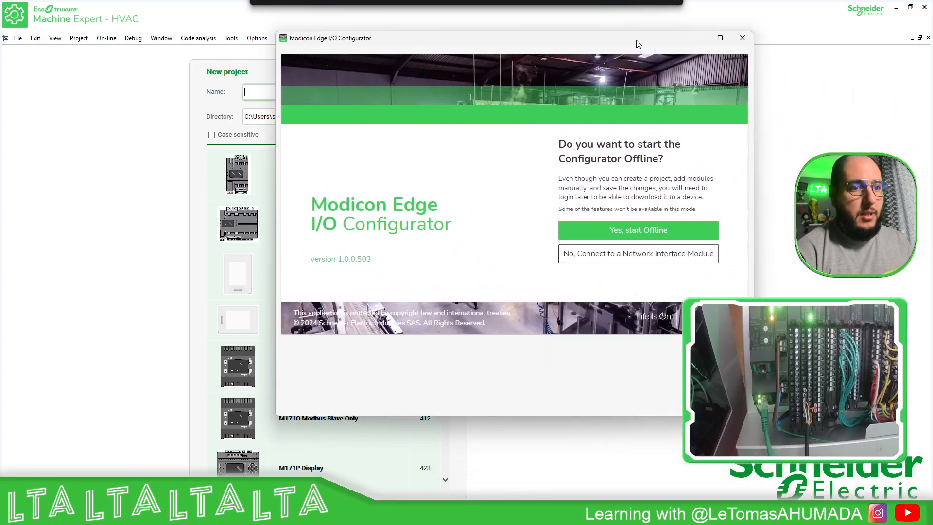
Switch to Modicon Edge I/O Configurator, choose to connect to a network interface module, and enter its IP address 192.168.1.12.
drag(637, 44, 430, 8)
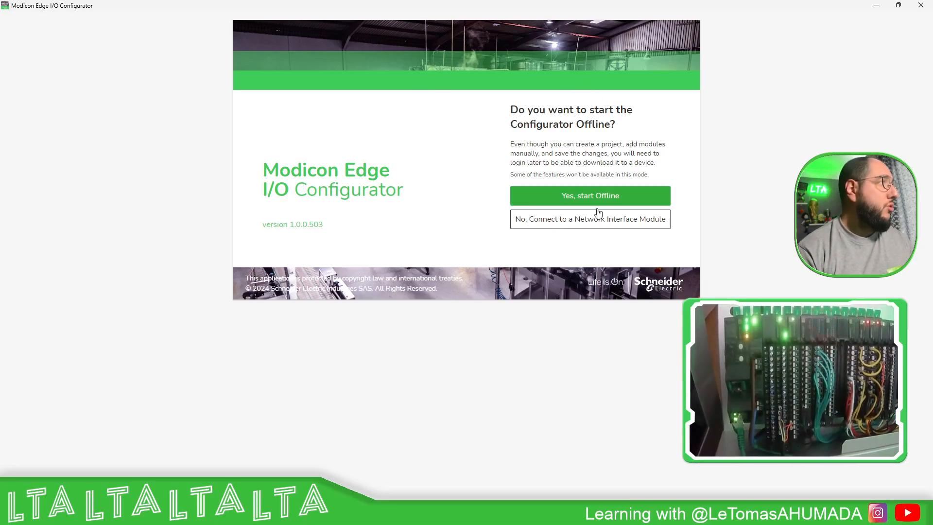
click(600, 224)
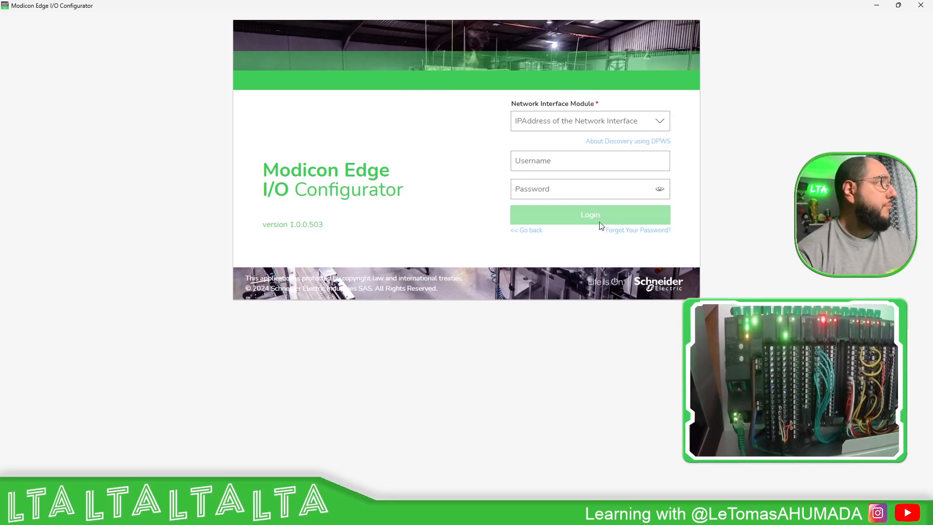
click(594, 119)
text(192.168.1.12)
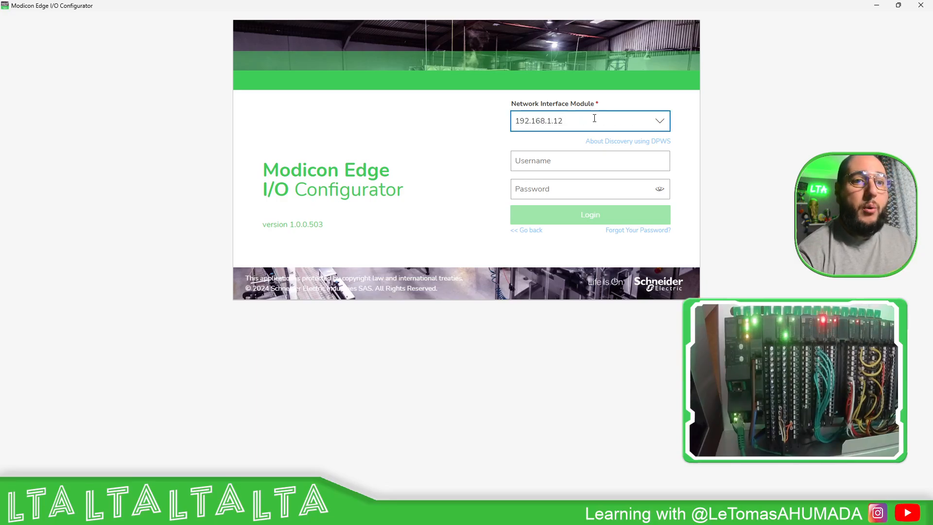
Log in to the network interface module as SecurityAdmin with the account password.
click(575, 160)
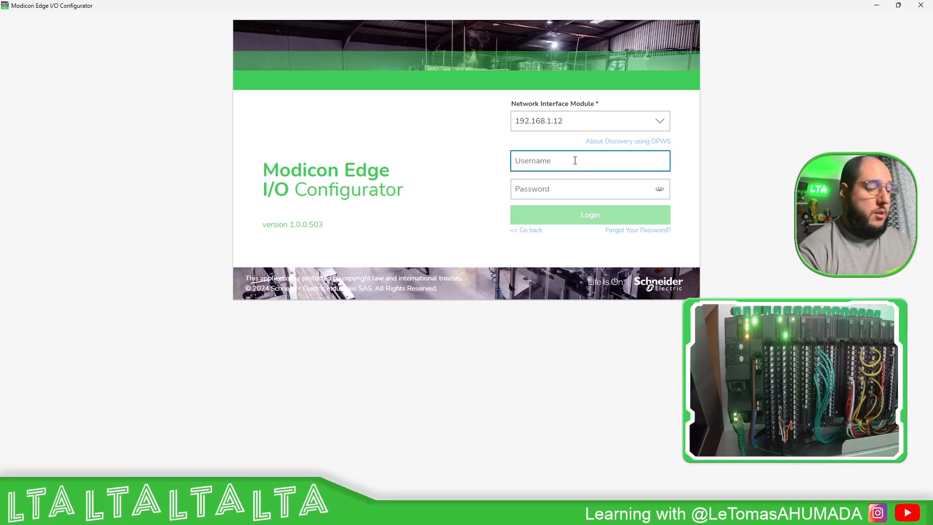
text(SecurityAdm)
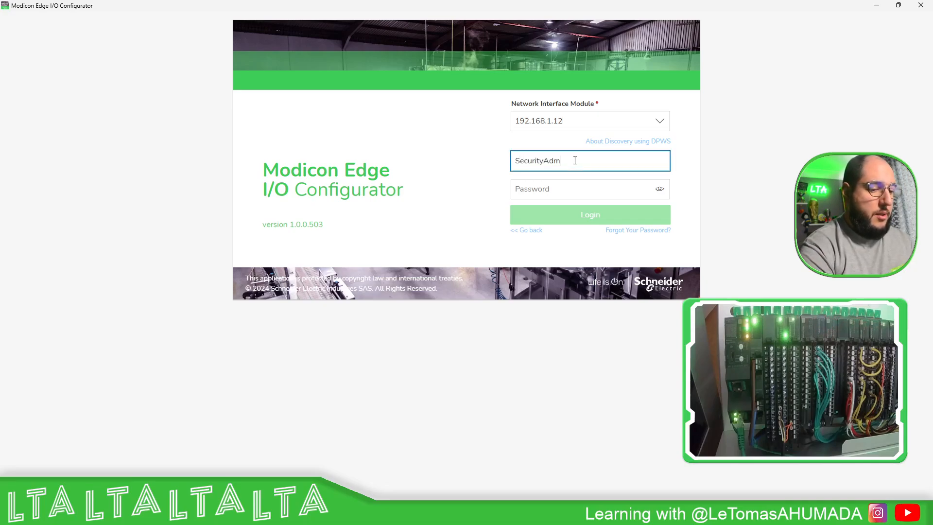
text(in)
key(Tab)
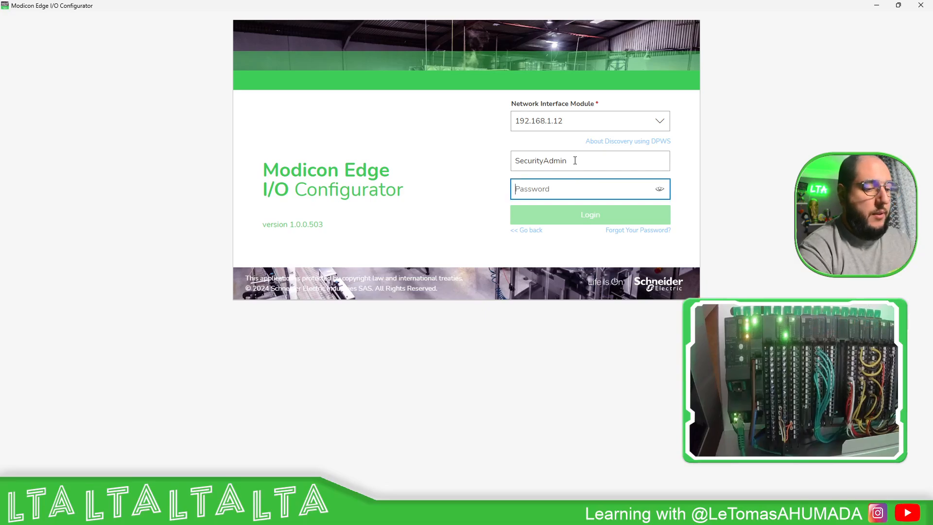
text(••••••)
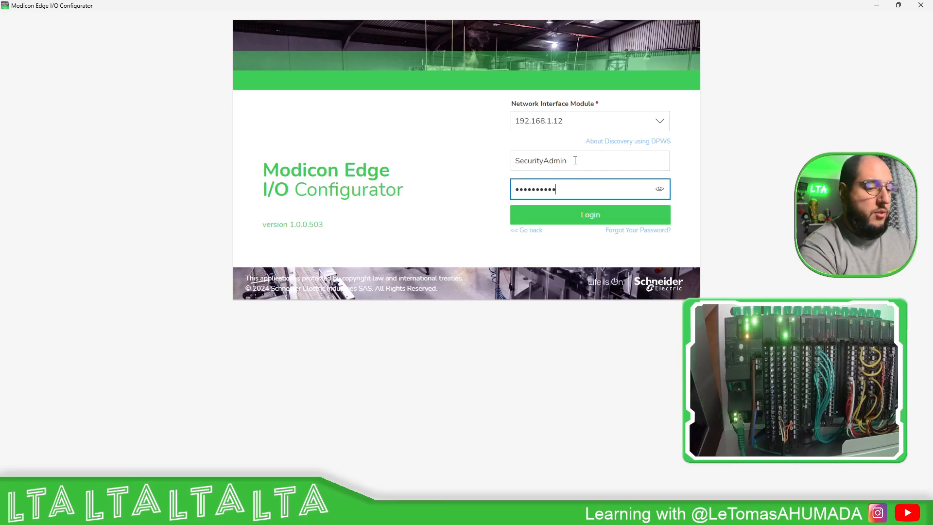
text(•••••••••)
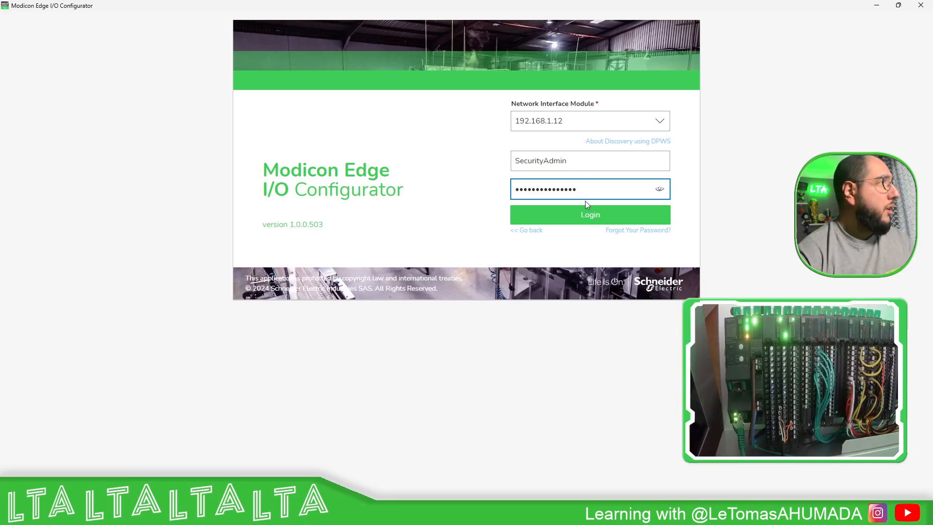
click(587, 215)
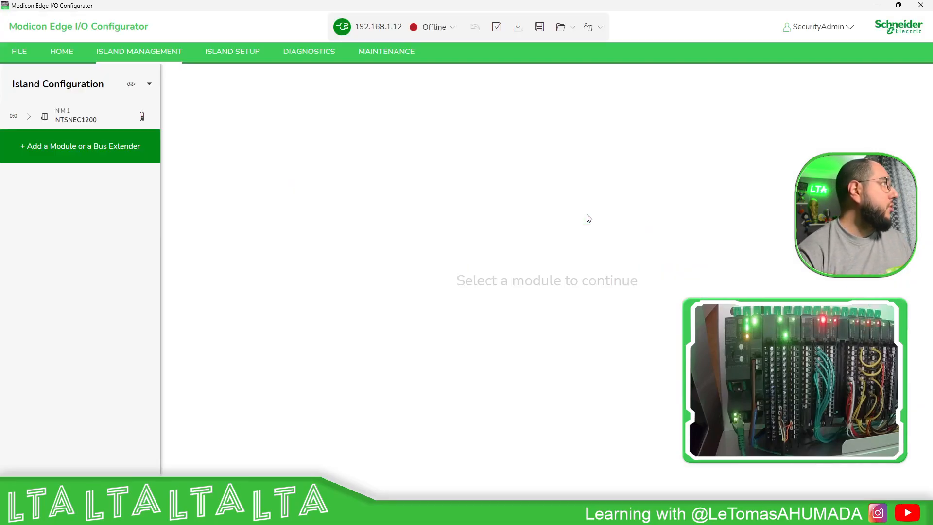
Switch the island to online mode and expand NIM 1 in the island configuration to list its modules.
click(449, 27)
click(434, 55)
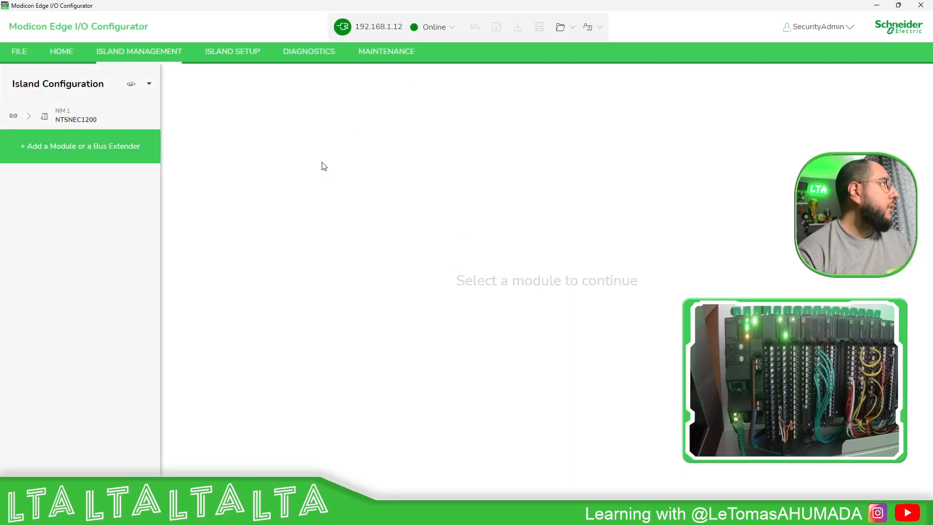
click(28, 117)
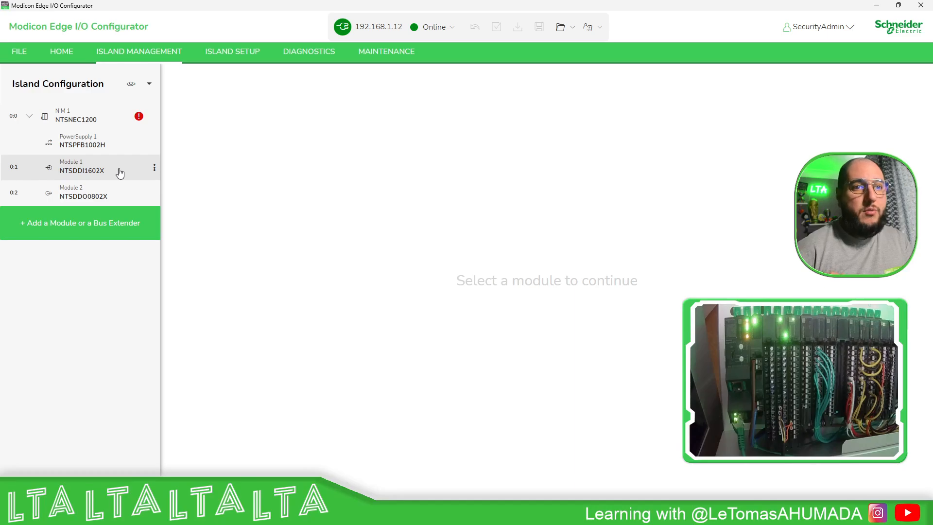
Check the diagnostics of the island, including modules NTSDRA0615 and NTSDDI1602X.
click(314, 57)
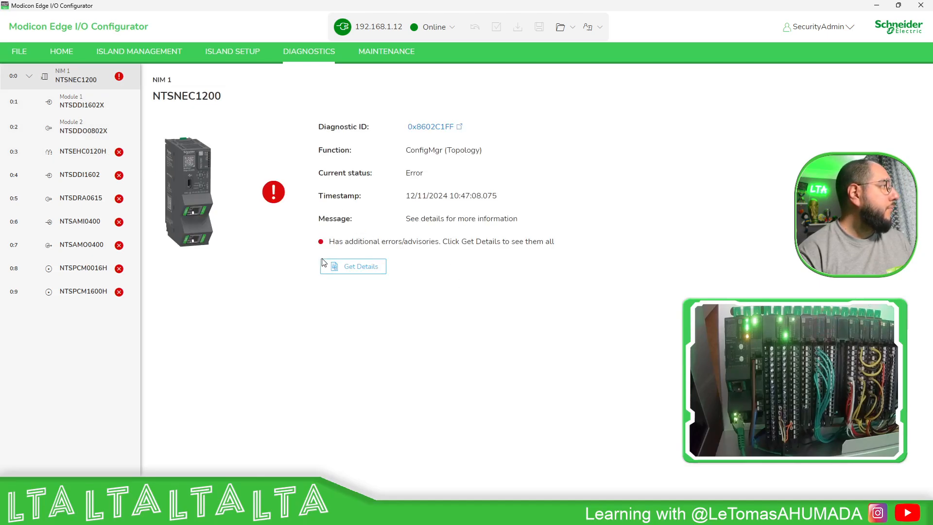
click(117, 197)
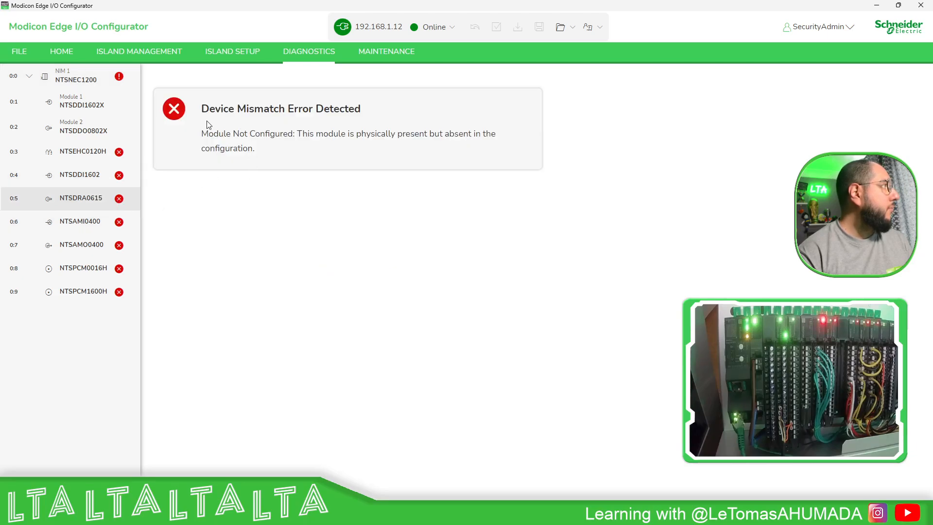
click(107, 152)
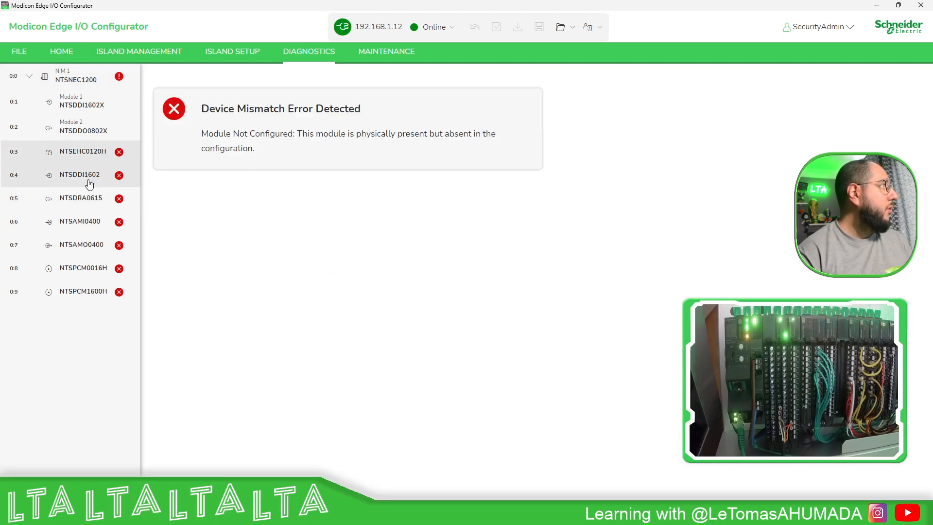
click(99, 103)
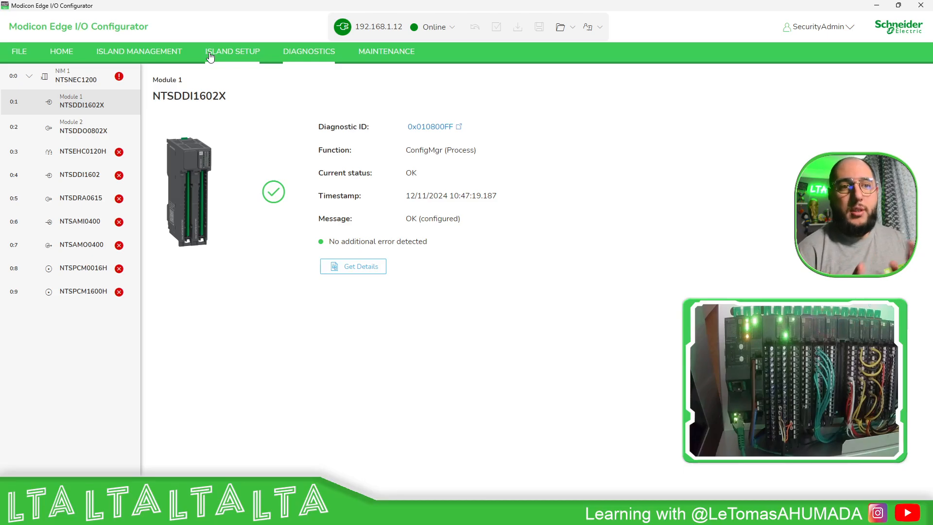
Return to the island management with Module 1's online parameters shown, and set the island to offline mode.
click(148, 59)
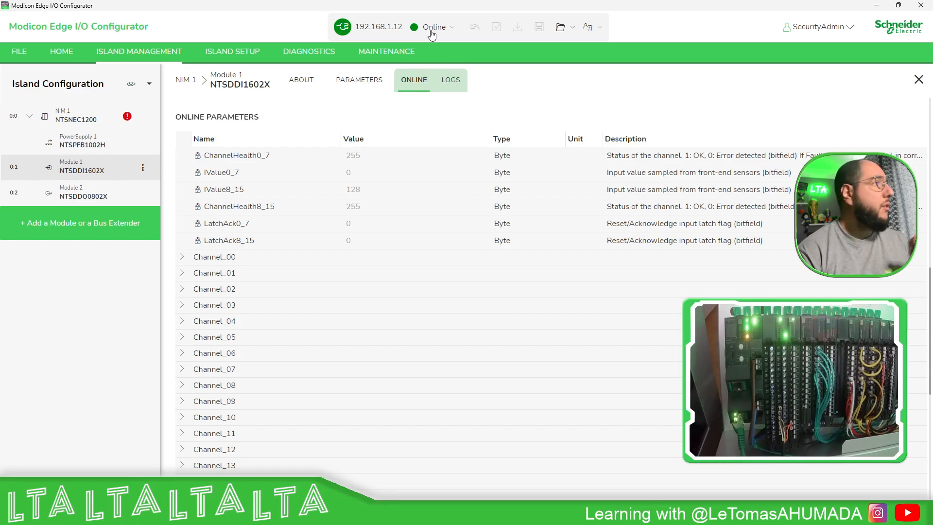
click(432, 38)
click(433, 48)
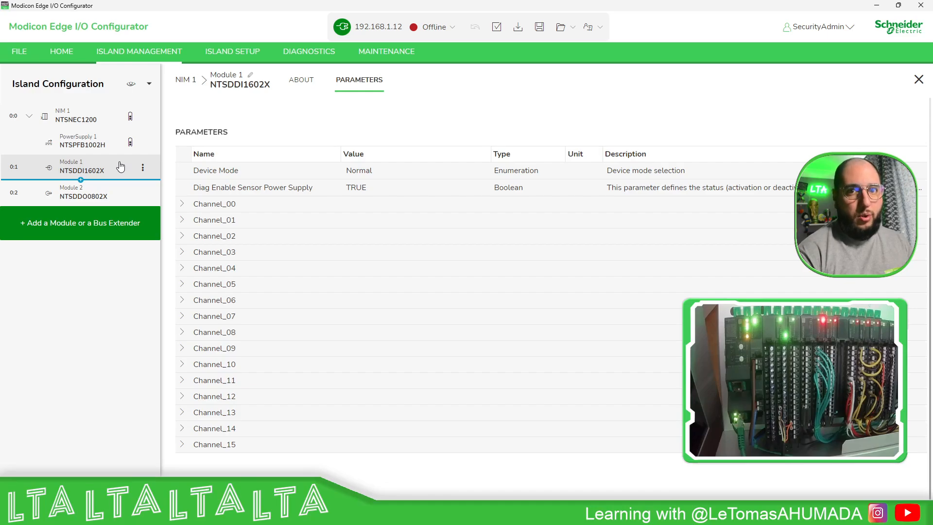
Examine the network parameters, implicit communication protocol and memory mapping of NIM 1 (NTSNEC1200).
click(93, 122)
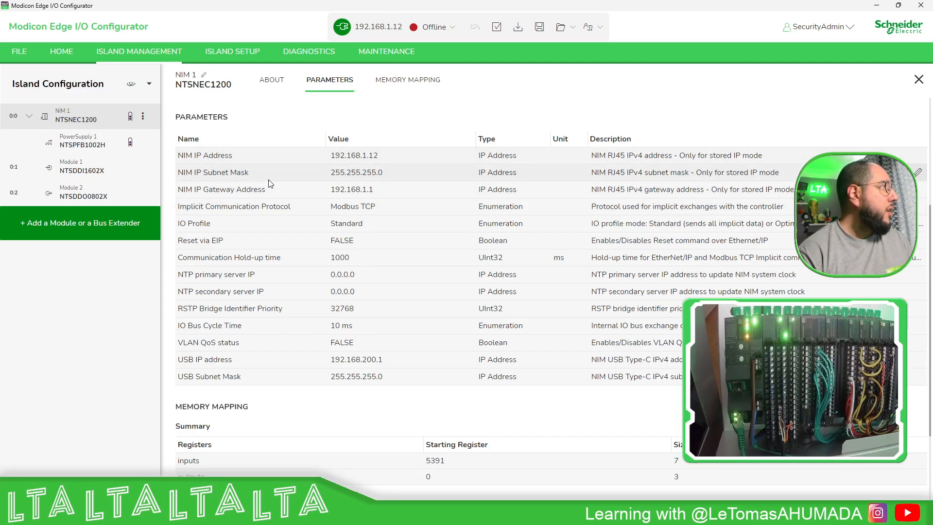
mouse_move(235, 210)
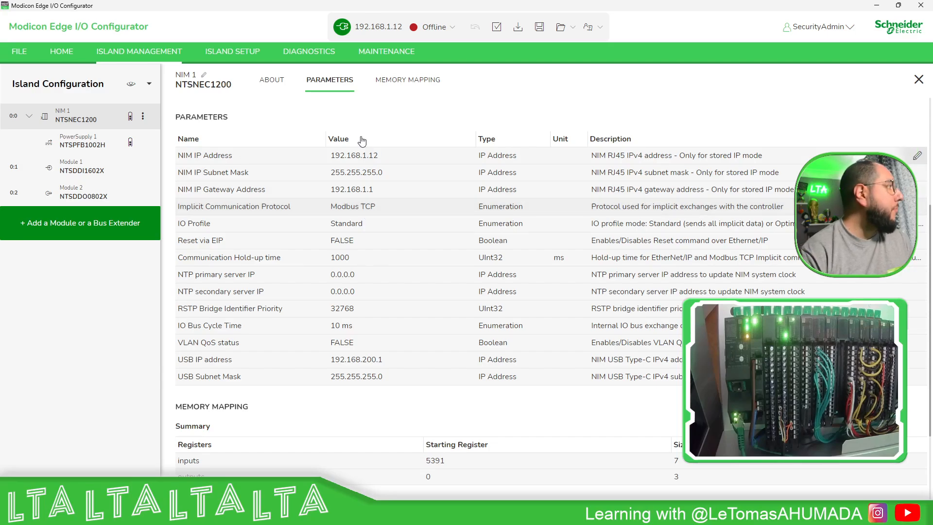
scroll(318, 157, down, 3)
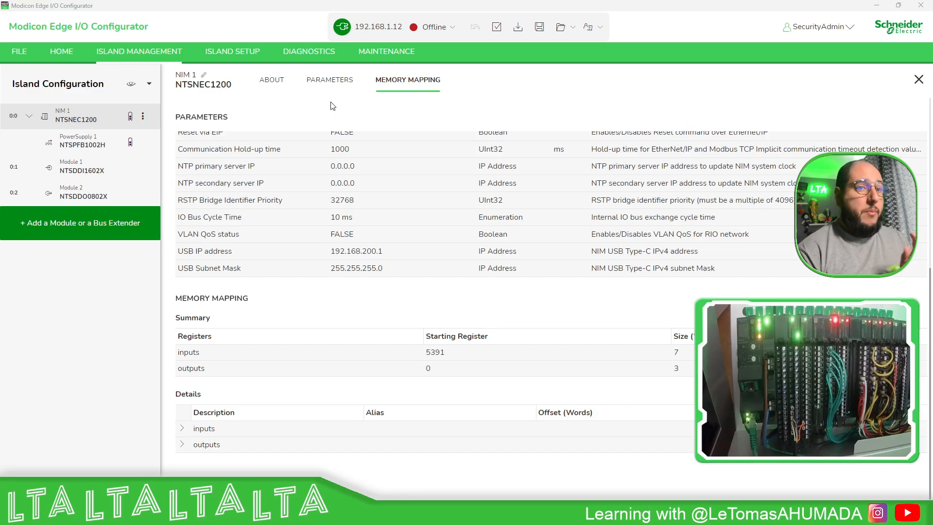
Check the Modbus TCP Server option in the island's network interface settings, opening them for editing and discarding the changes.
click(244, 53)
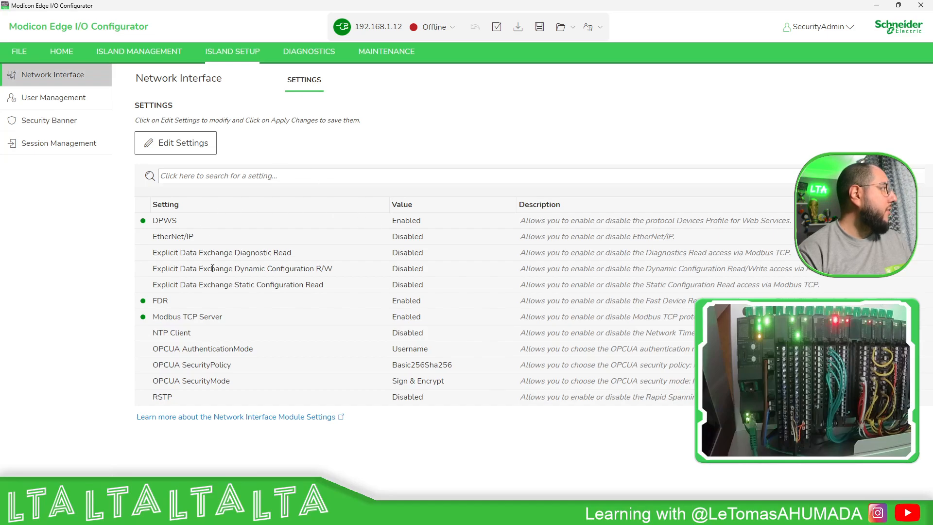
click(405, 321)
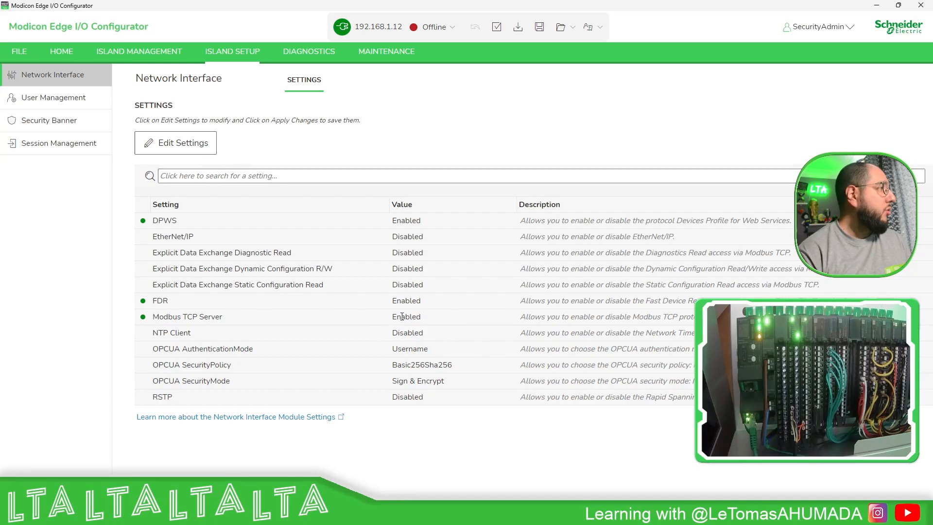
click(170, 153)
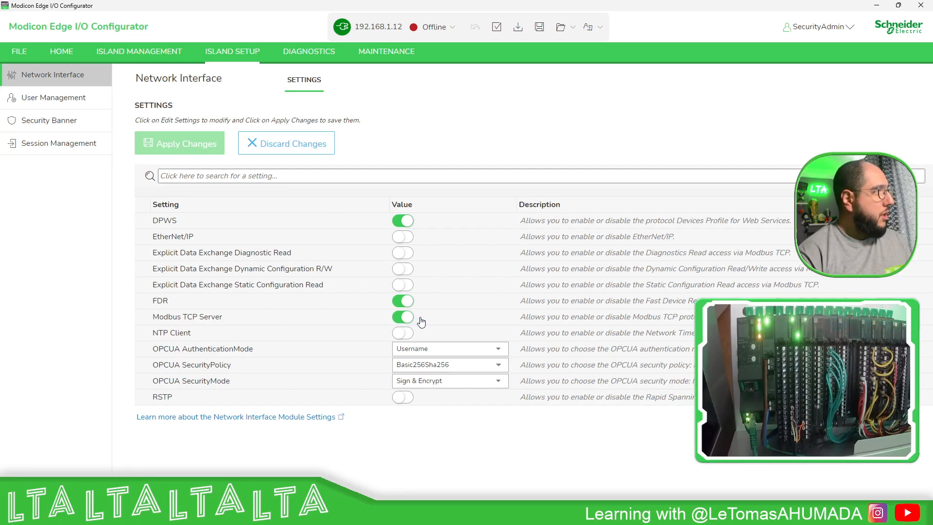
click(291, 143)
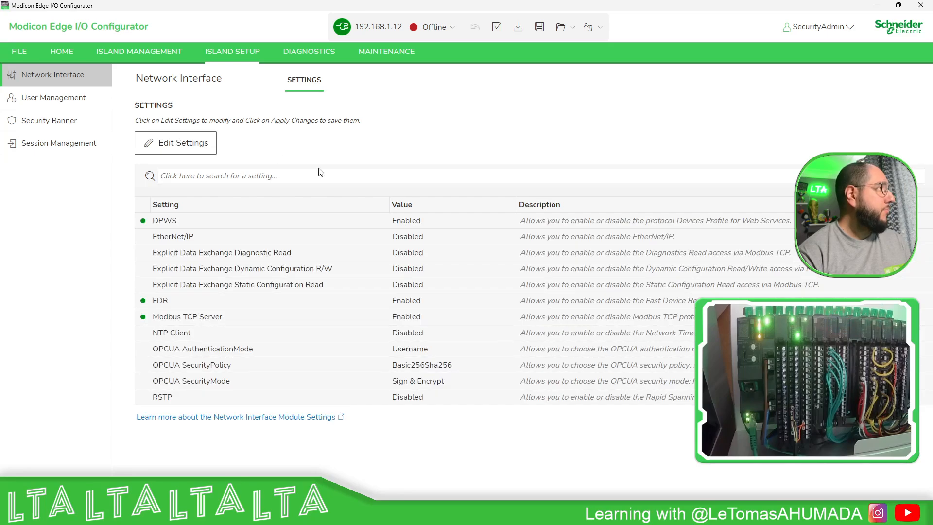
Switch the island online and back offline, and return to the NIM 1 parameters in the island management.
click(452, 29)
click(427, 56)
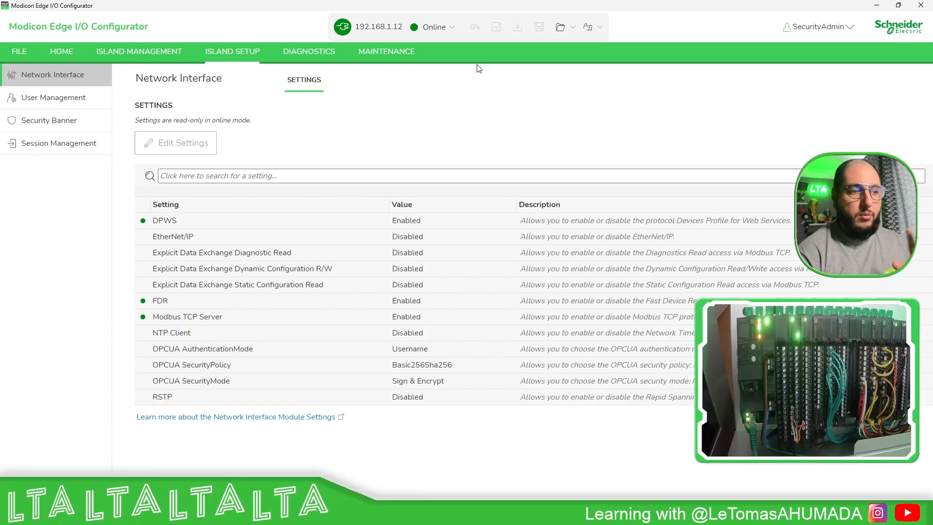
click(442, 26)
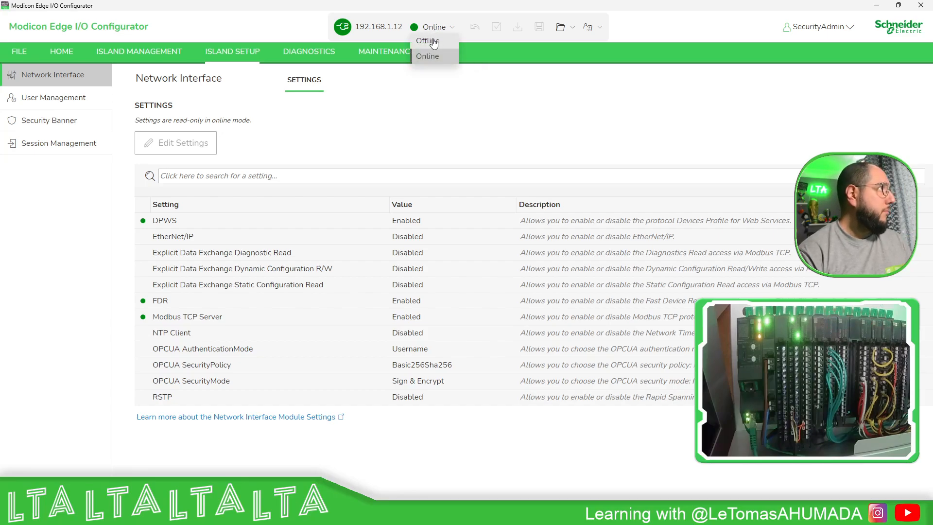
click(427, 41)
click(140, 54)
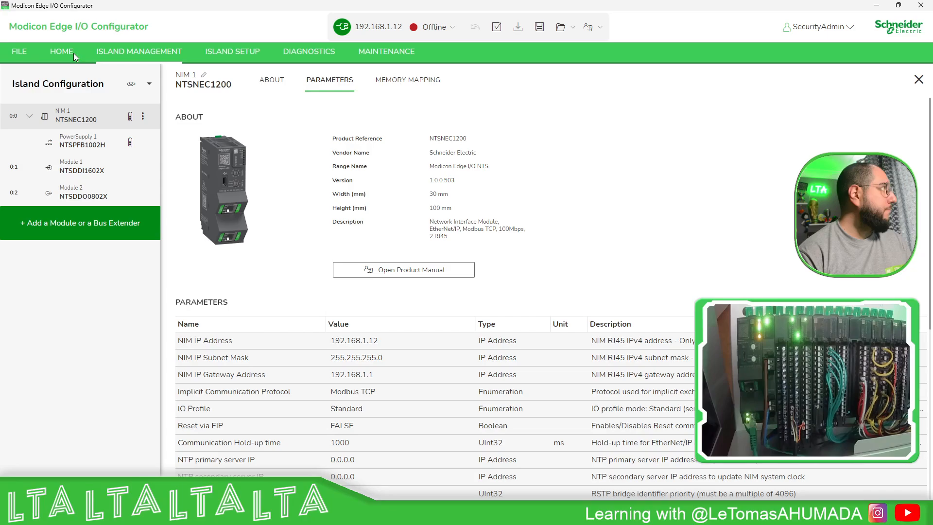
scroll(394, 244, down, 3)
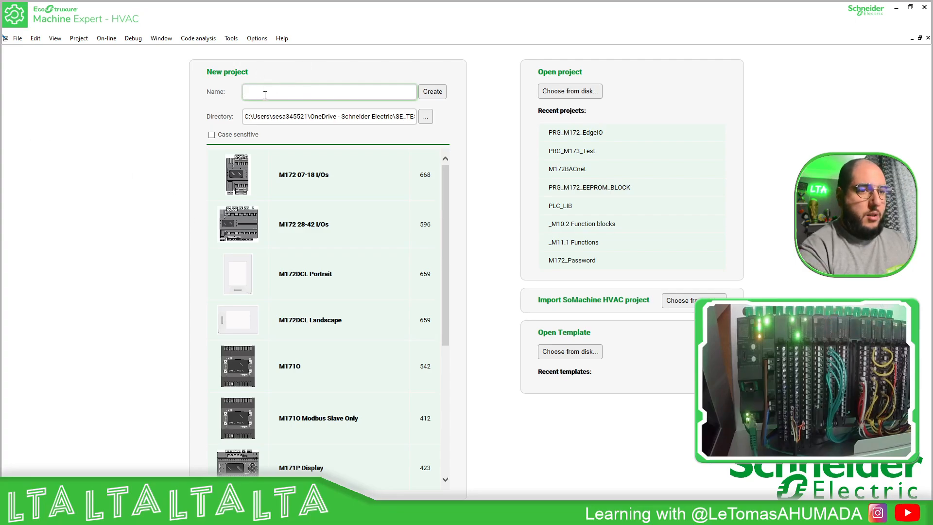
Switch to EcoStruxure Machine Expert - HVAC and create a project named _M9.2 for the M172 07-18 I/Os controller.
text(M)
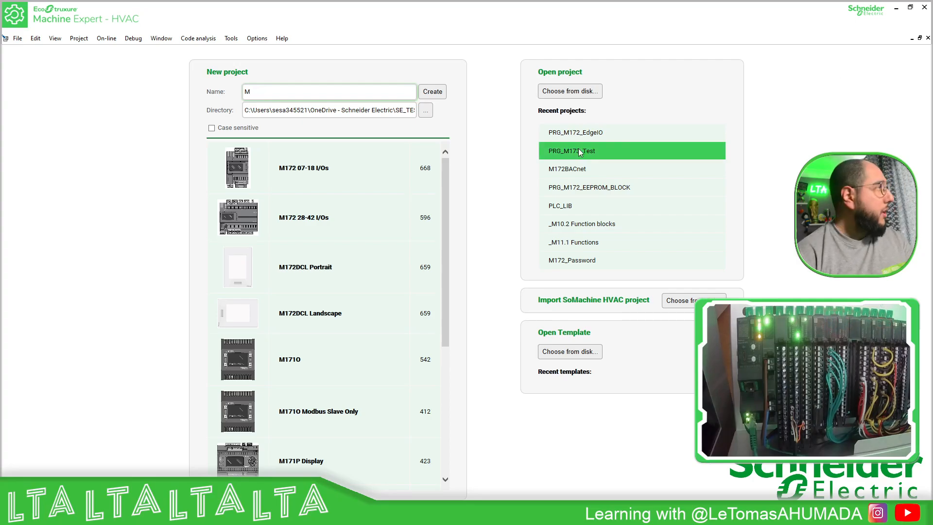
key(BackSpace)
text(_)
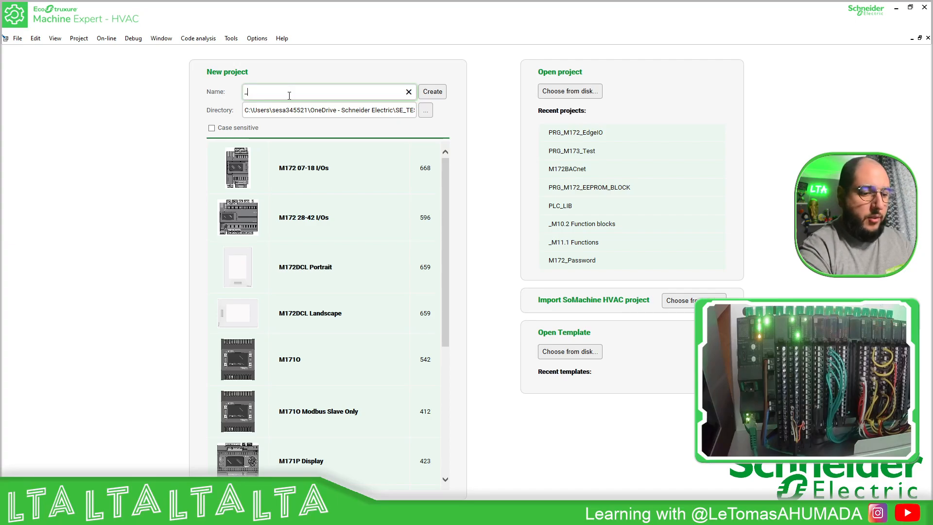
text(M9.2)
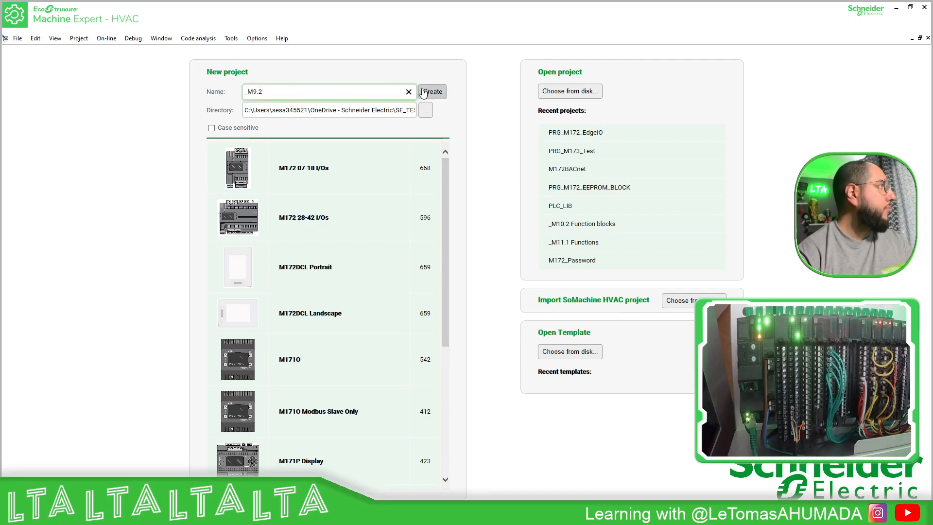
click(241, 167)
double_click(241, 167)
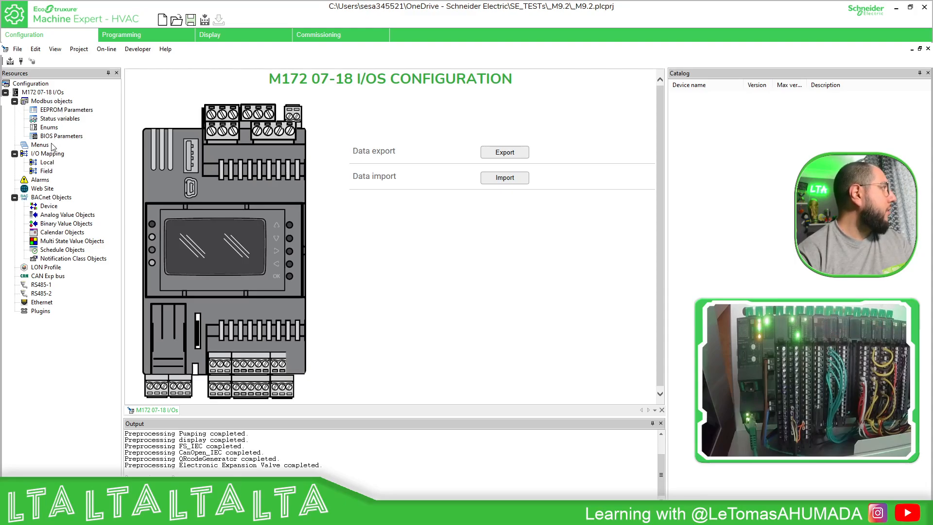
In the M172 BIOS parameters, set the Ethernet IP address parts (Ip_1_ETH_PI to Ip_4_ETH_PI) to 192, 168, 1 and 172.
double_click(57, 136)
scroll(310, 220, down, 10)
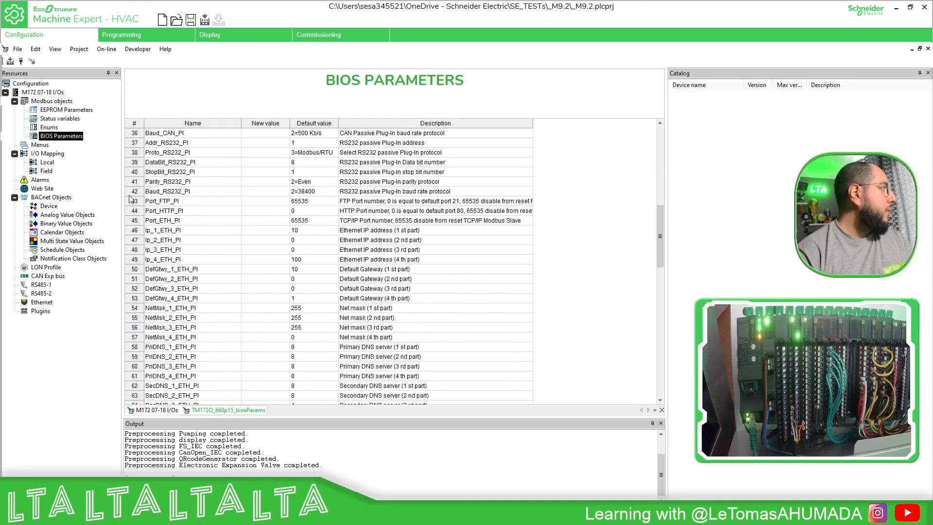
double_click(273, 230)
text(192)
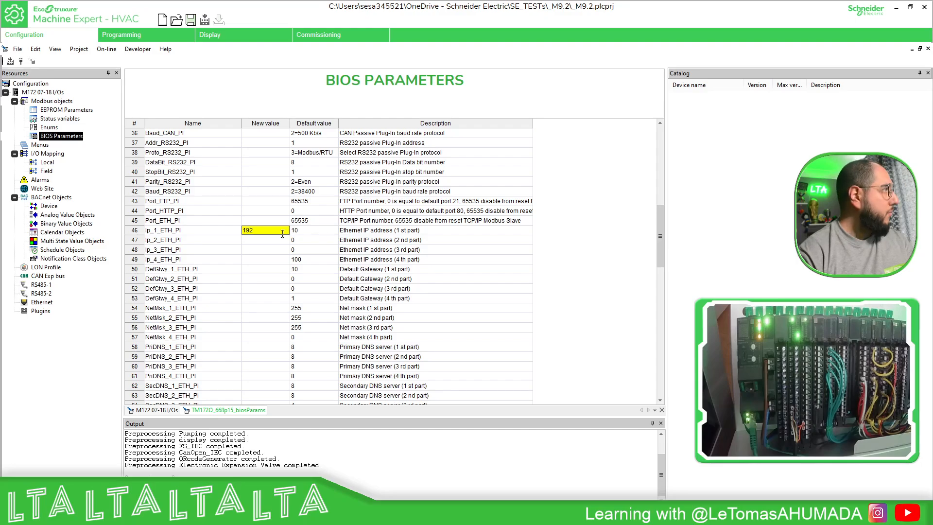
key(Return)
text(168)
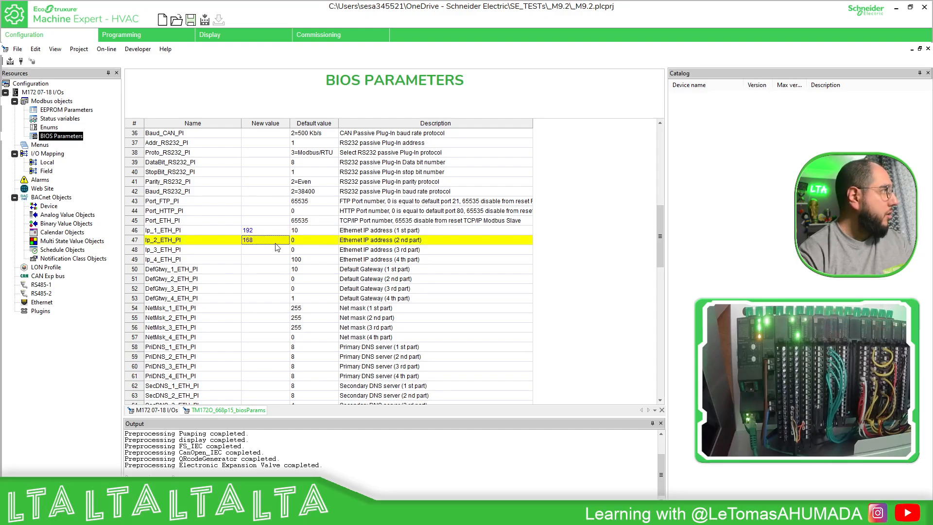
double_click(269, 249)
key(Return)
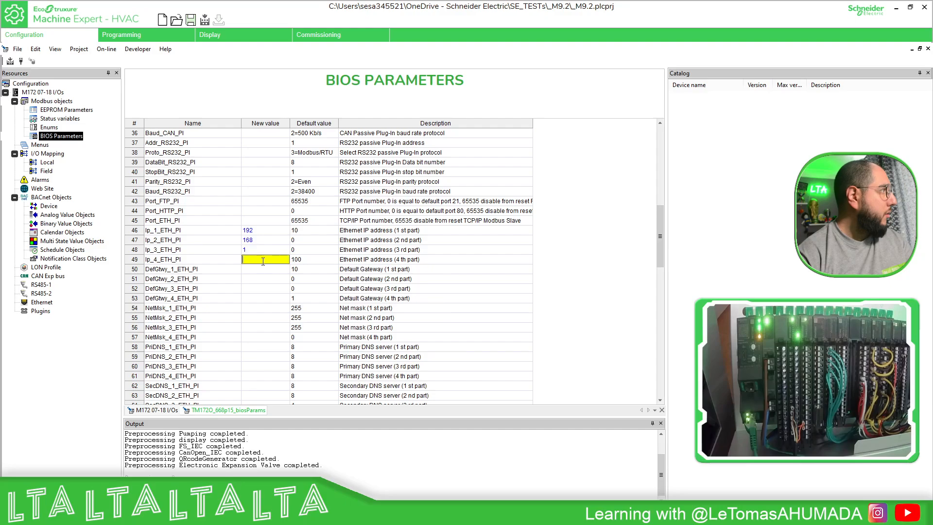
text(172)
key(Return)
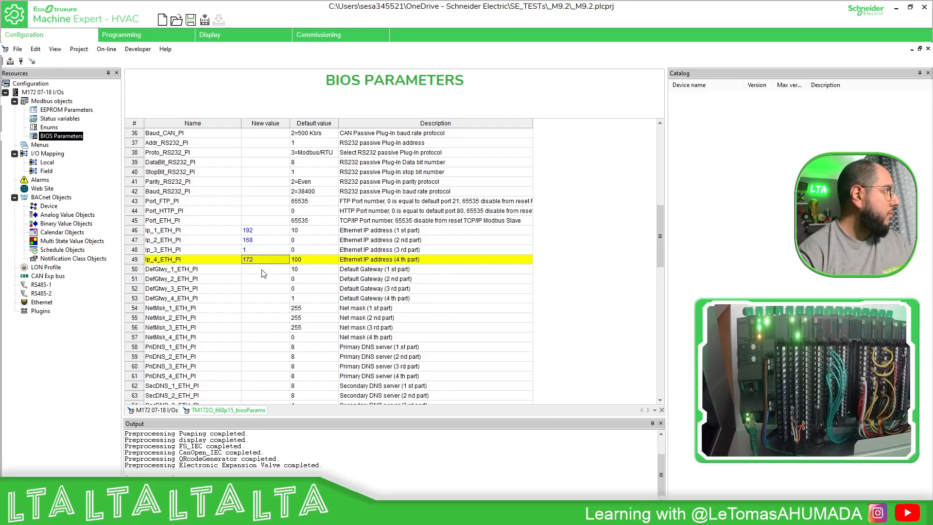
Set the four default gateway parts in the BIOS parameters to 192, 168, 1 and 1.
double_click(262, 268)
text(9)
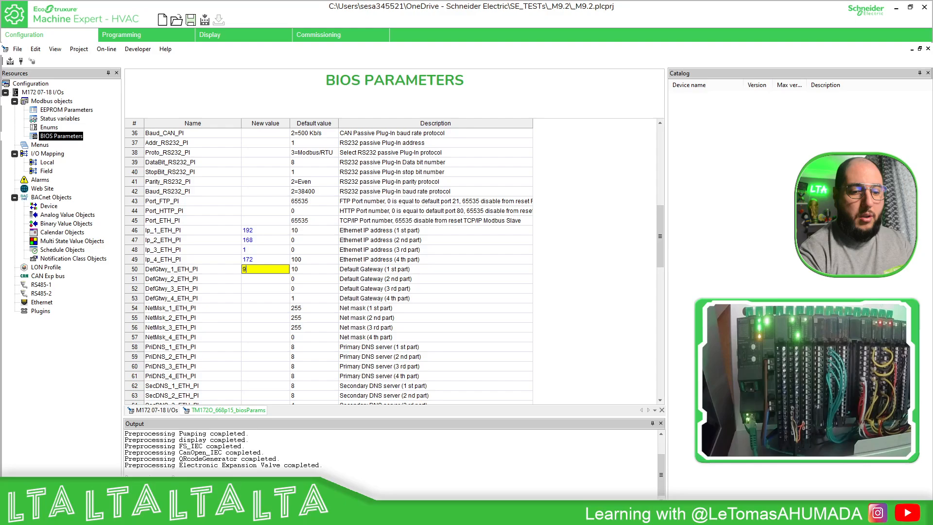
text(92)
key(Return)
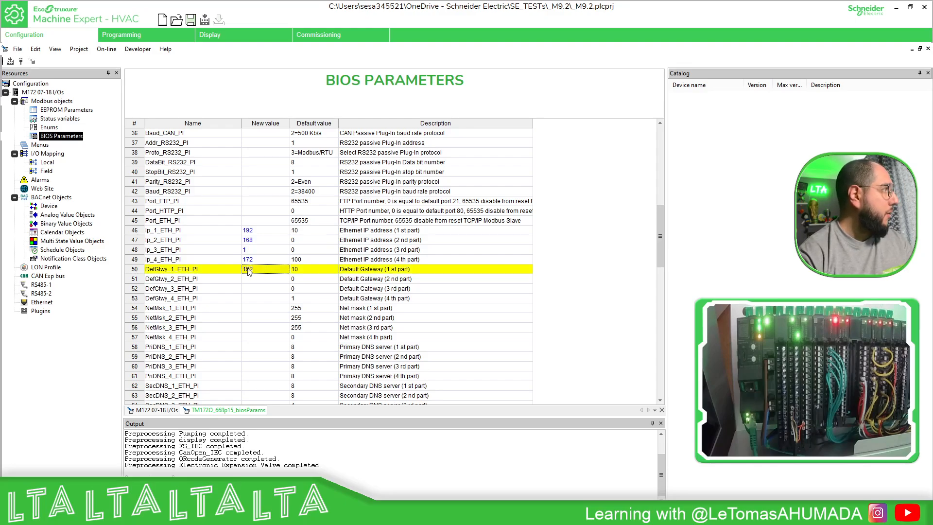
double_click(252, 278)
text(168)
key(Return)
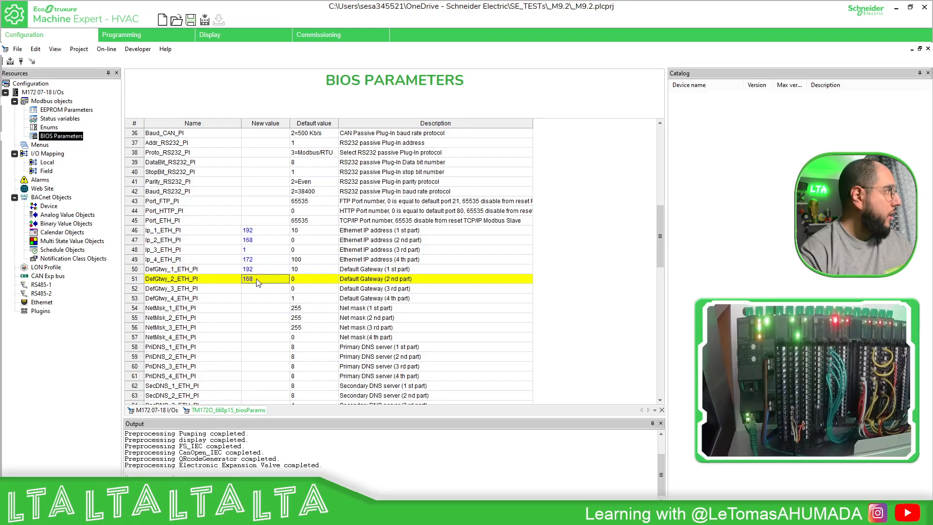
double_click(259, 288)
text(1)
double_click(260, 298)
text(1)
Set the four net mask parts in the BIOS parameters to 255, 255, 255 and 0.
double_click(260, 308)
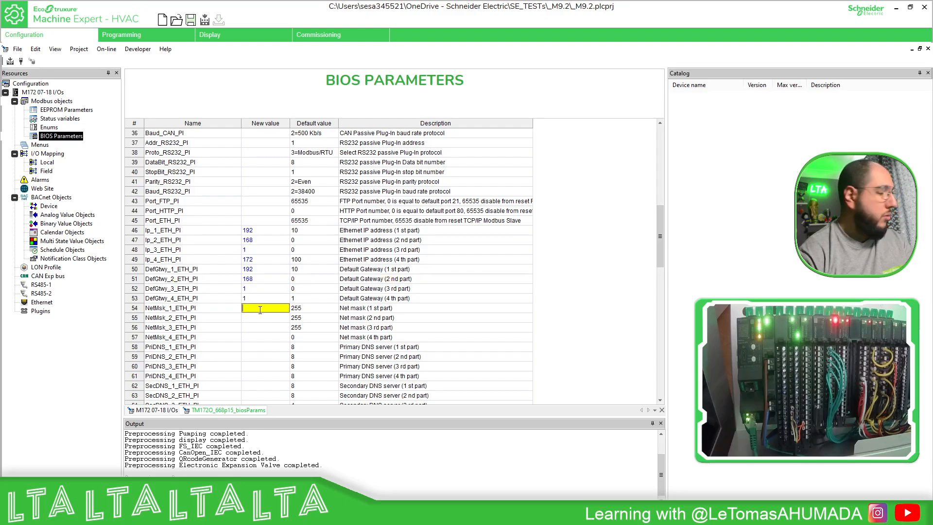
text(255)
key(Return)
double_click(258, 318)
text(2)
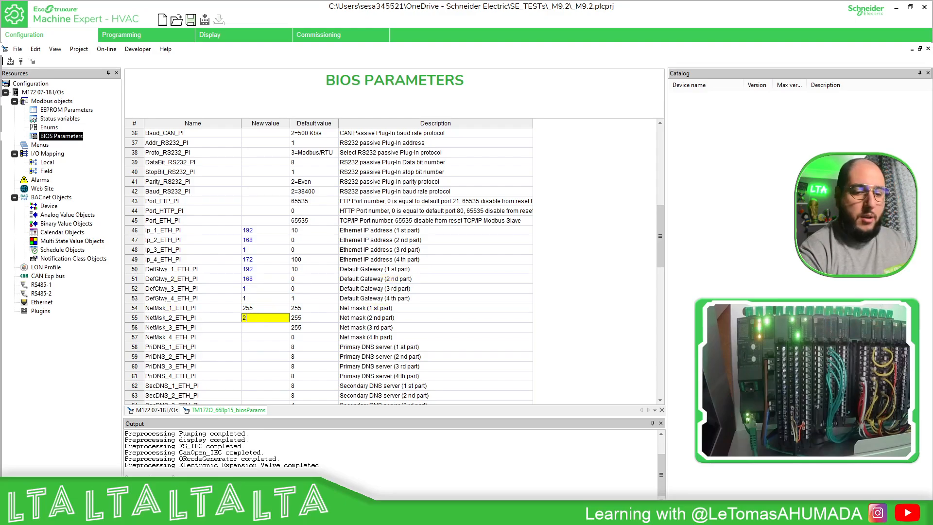
text(55)
key(Return)
double_click(282, 328)
text(2)
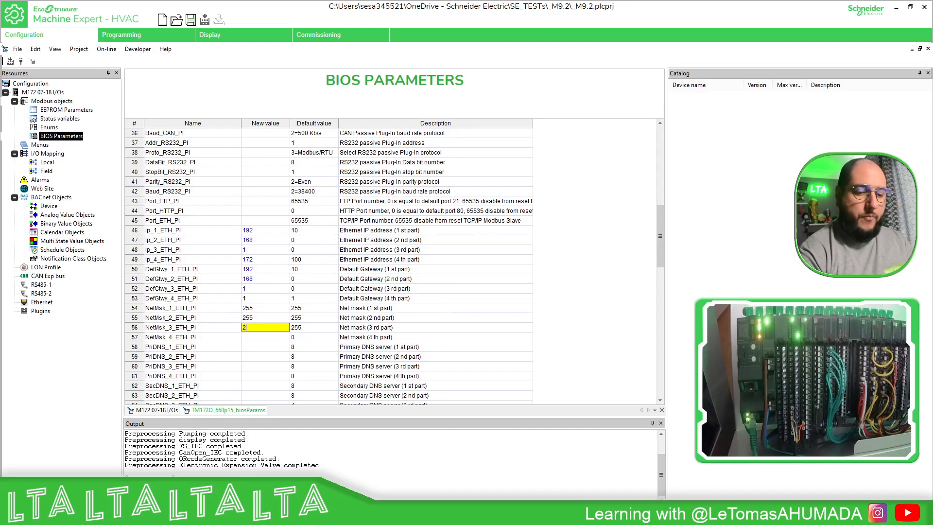
text(55)
key(Return)
double_click(253, 337)
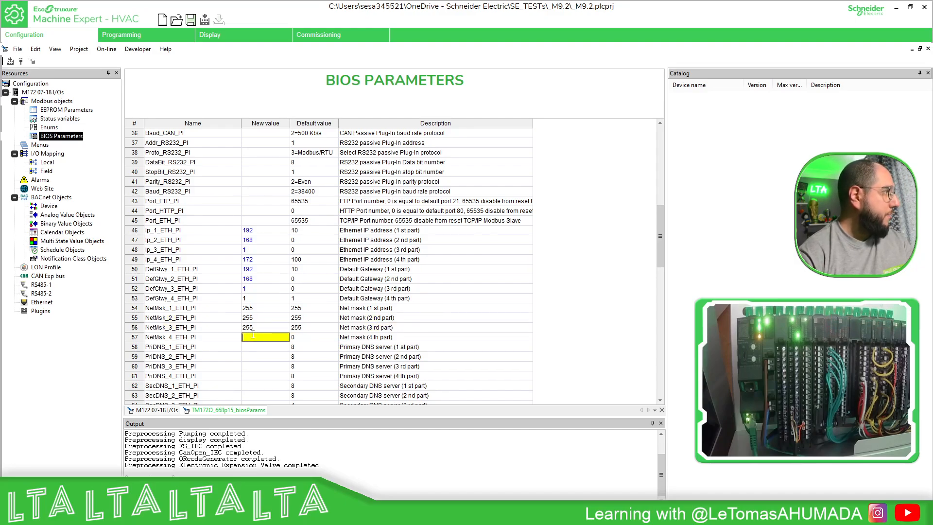
text(0)
key(Return)
Set Port_FTP_PI to 21, Port_HTTP_PI to 80 and Port_ETH_PI to 502, and compile the configuration.
scroll(275, 311, up, 1)
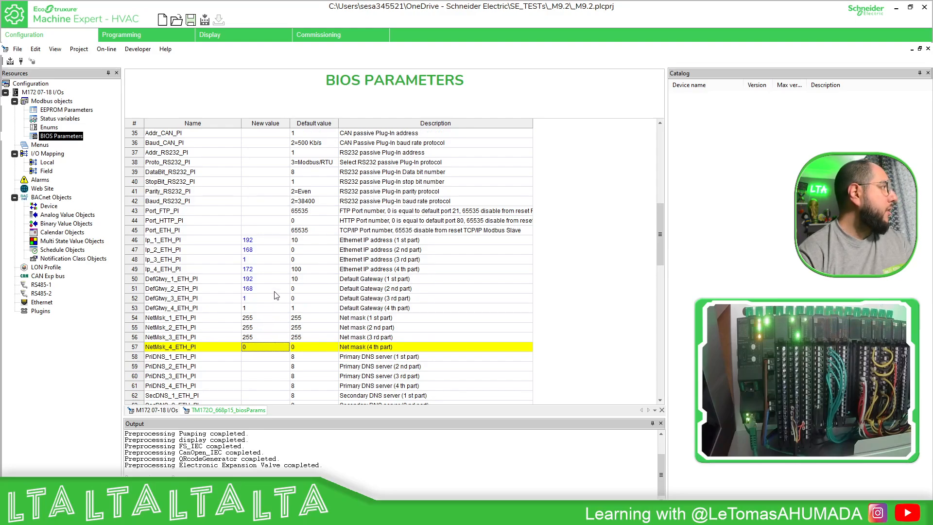
double_click(258, 211)
text(21)
key(Return)
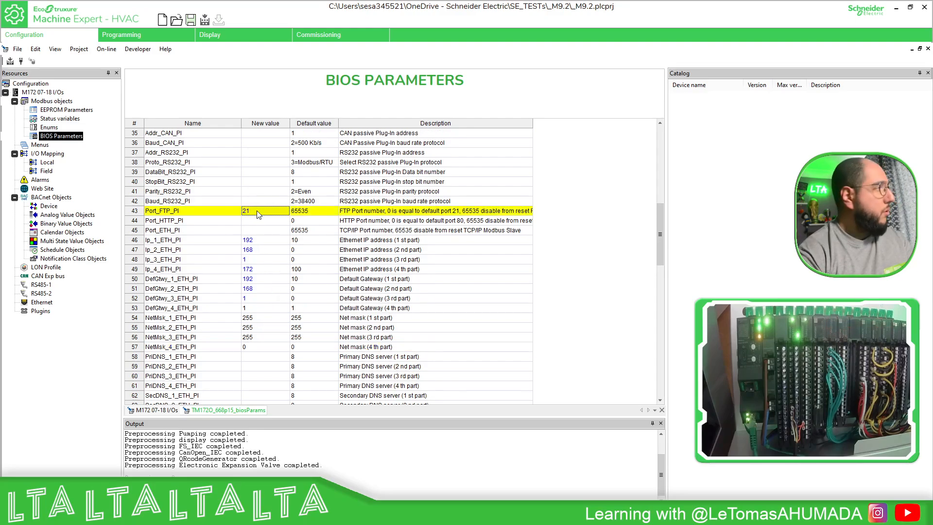
double_click(260, 221)
text(80)
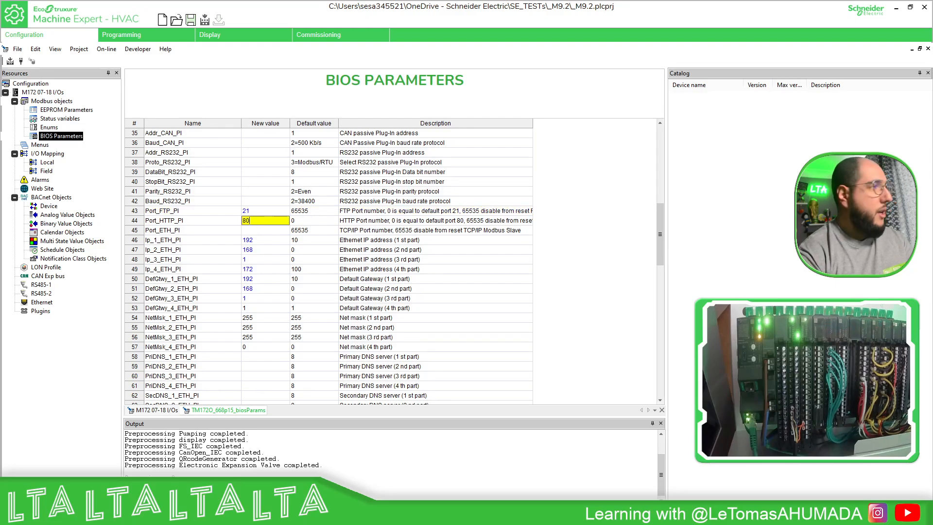
key(Return)
double_click(259, 229)
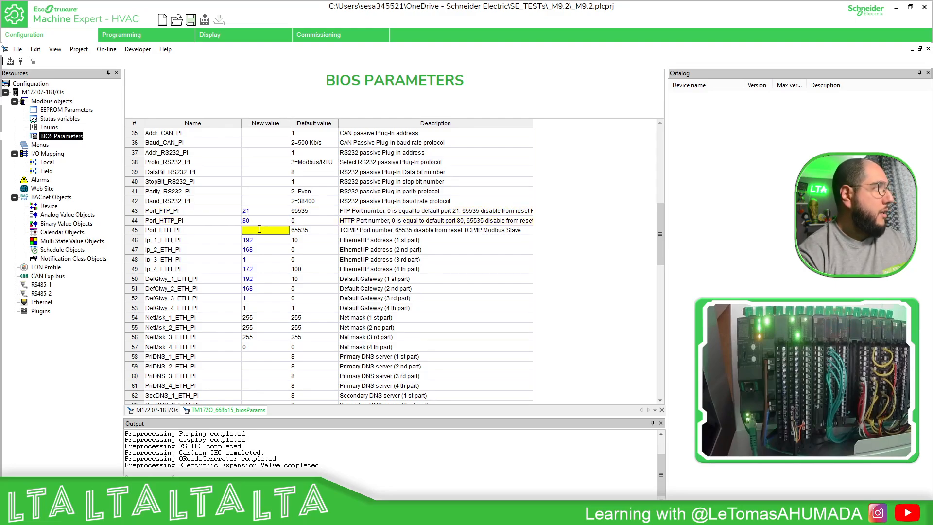
text(502)
key(Return)
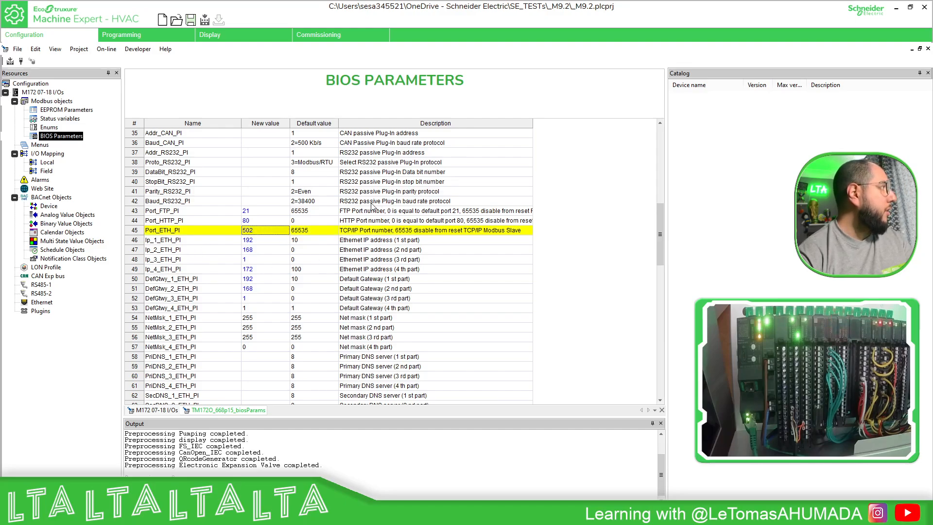
click(10, 61)
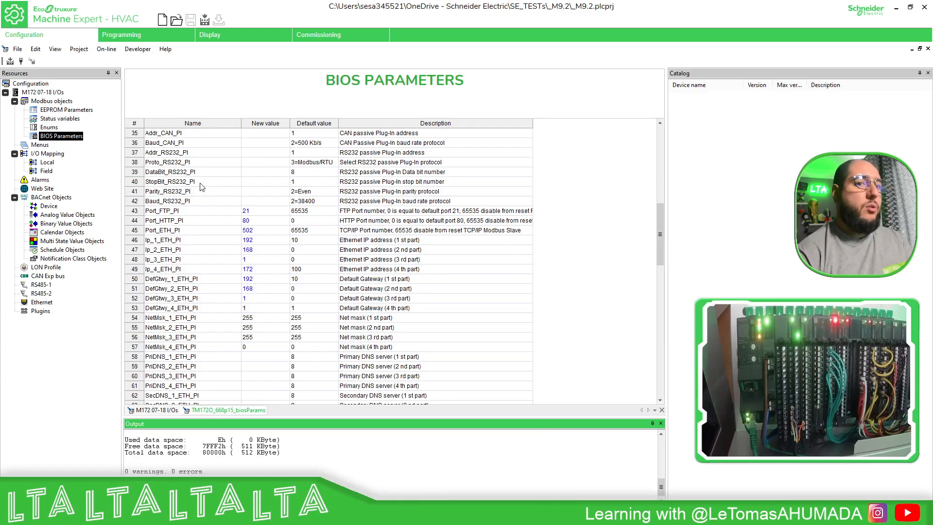
Add a status variable to the Modbus objects and name it wEdgeIO_MW0.
double_click(77, 121)
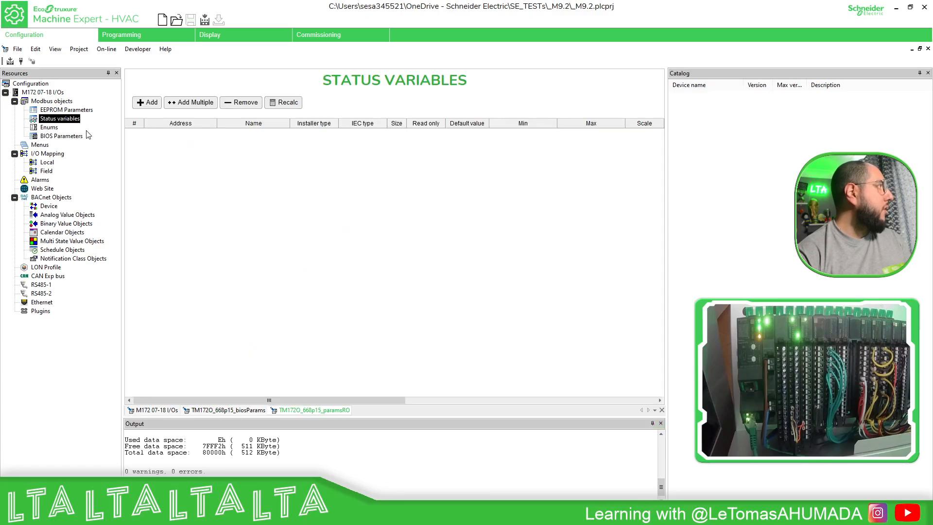
click(152, 104)
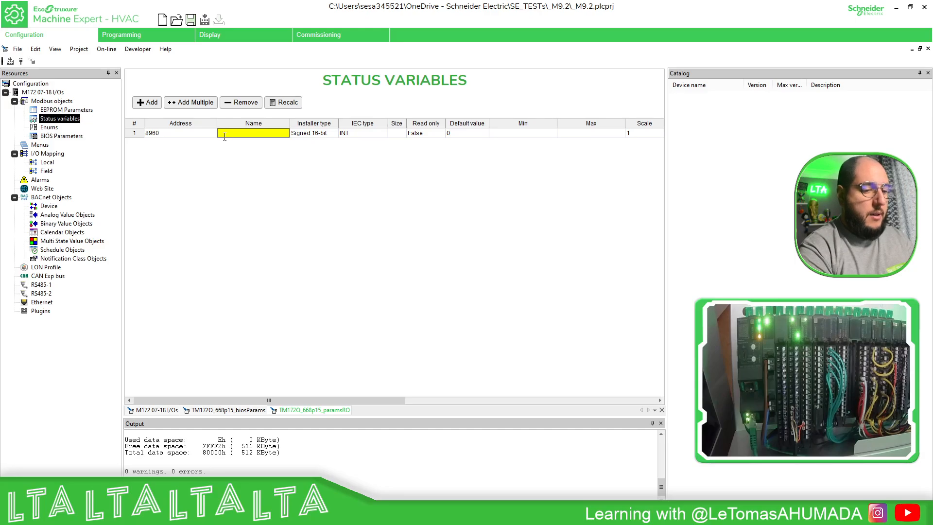
text(wEdgeIO-)
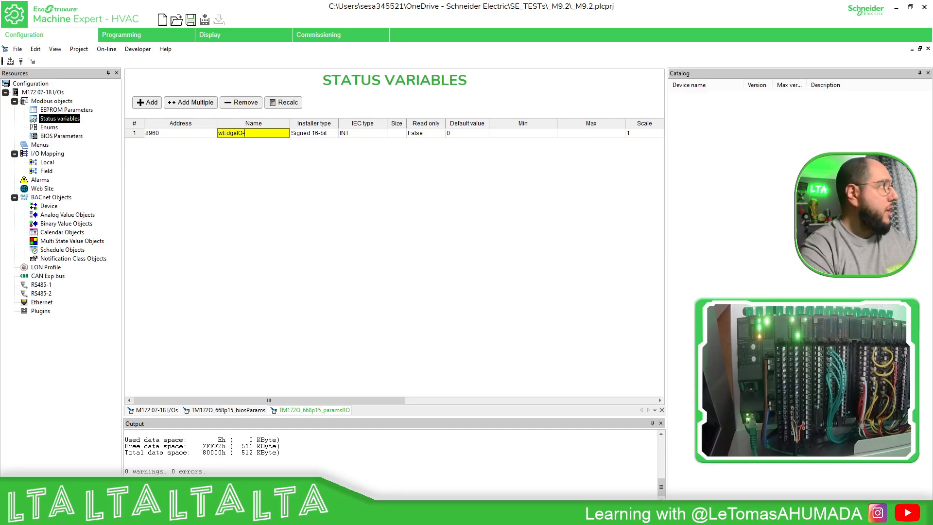
text(_)
key(BackSpace)
key(BackSpace)
text(_MW0)
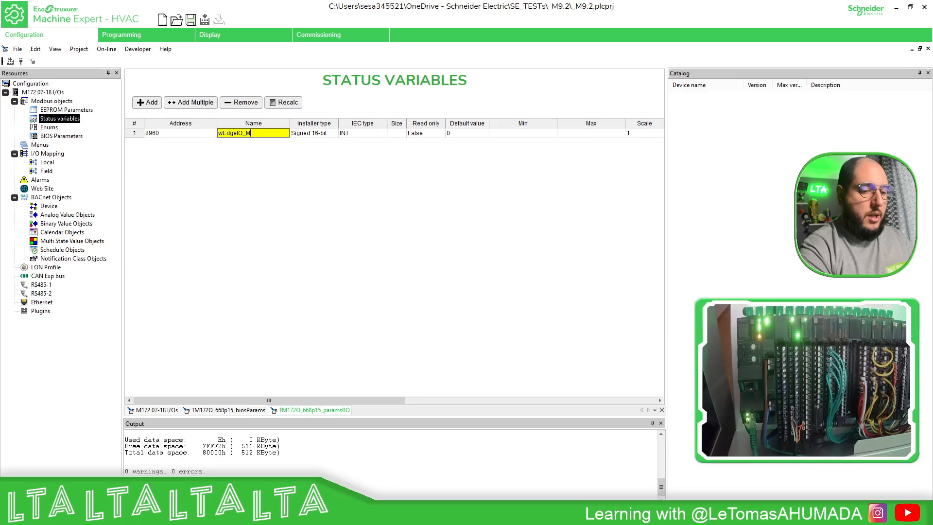
Duplicate the wEdgeIO_MW0 status variable as wEdgeIO_MW1 and wEdgeIO_MW2.
click(133, 135)
key(ctrl+v)
key(ctrl+v)
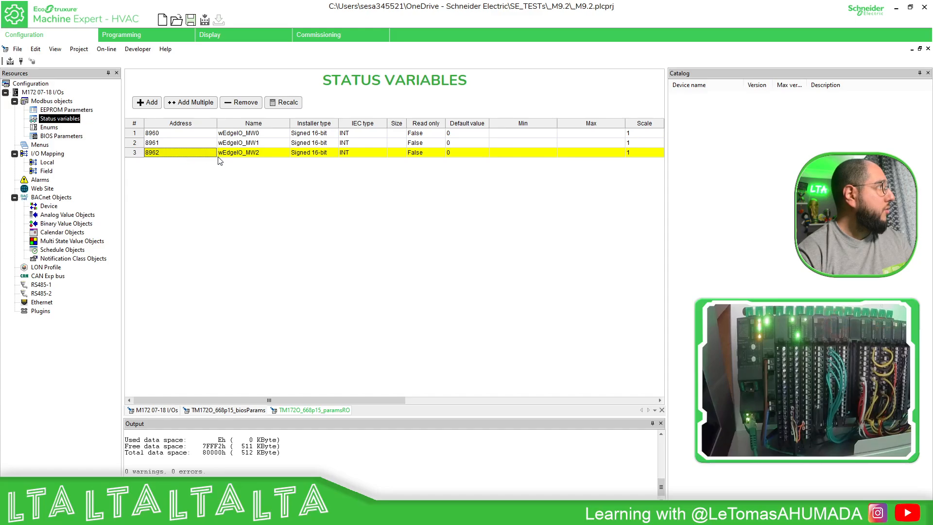
Add a fourth copy named wEdgeIO_MW5391 and check the inputs' starting register in Modicon Edge I/O Configurator's memory mapping.
key(ctrl+v)
click(259, 163)
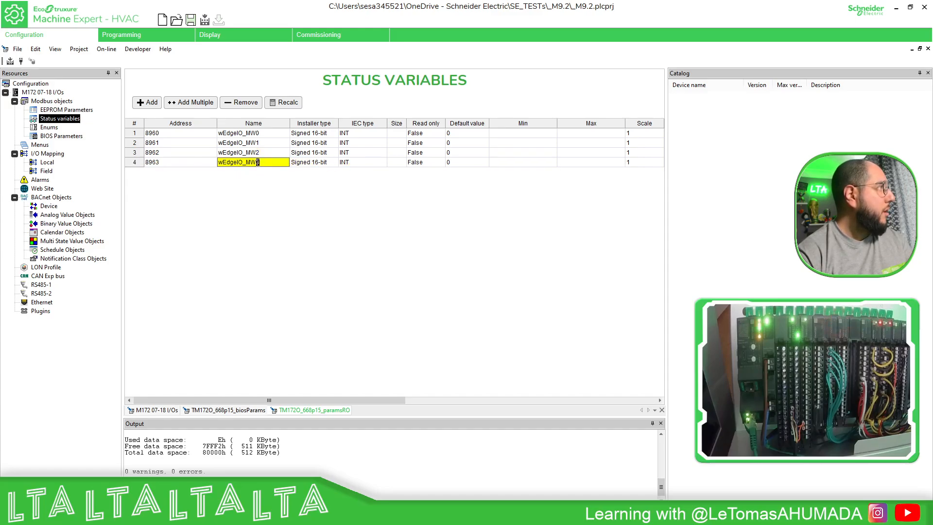
key(Tab)
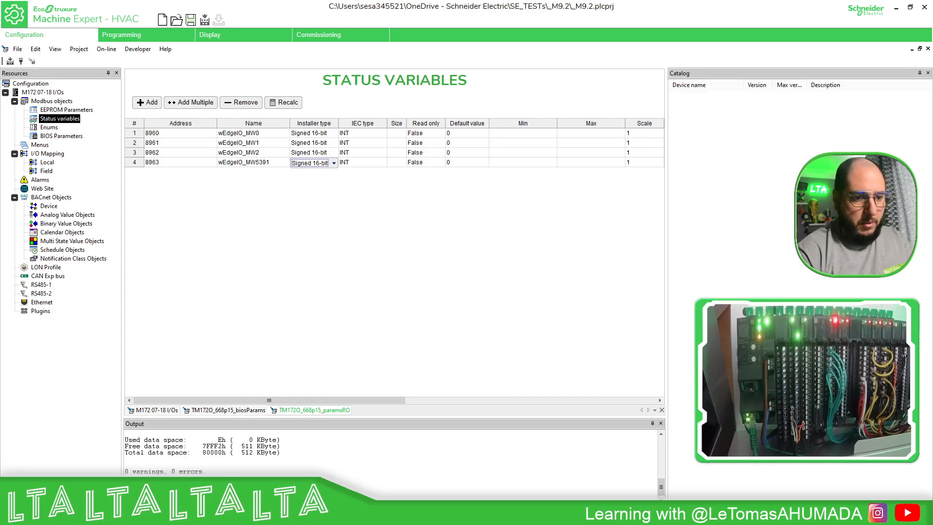
key(alt+Tab)
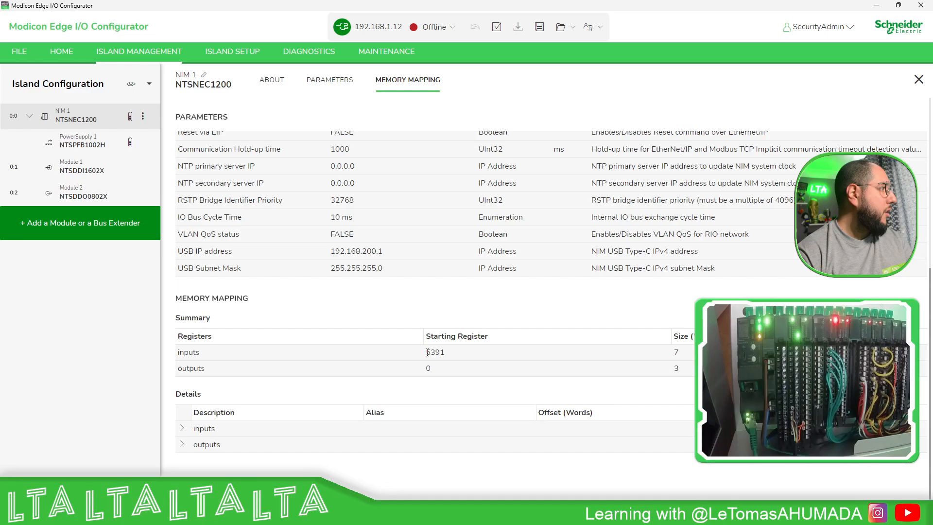
double_click(878, 6)
click(877, 7)
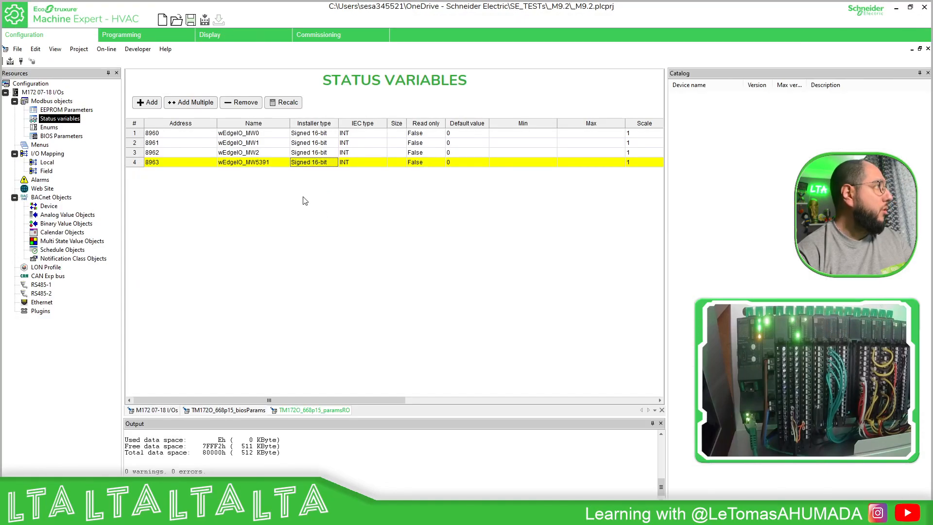
Duplicate the wEdgeIO_MW5391 variable up to wEdgeIO_MW5397 and check the range against NIM 1's memory mapping in Modicon Edge I/O Configurator.
click(144, 163)
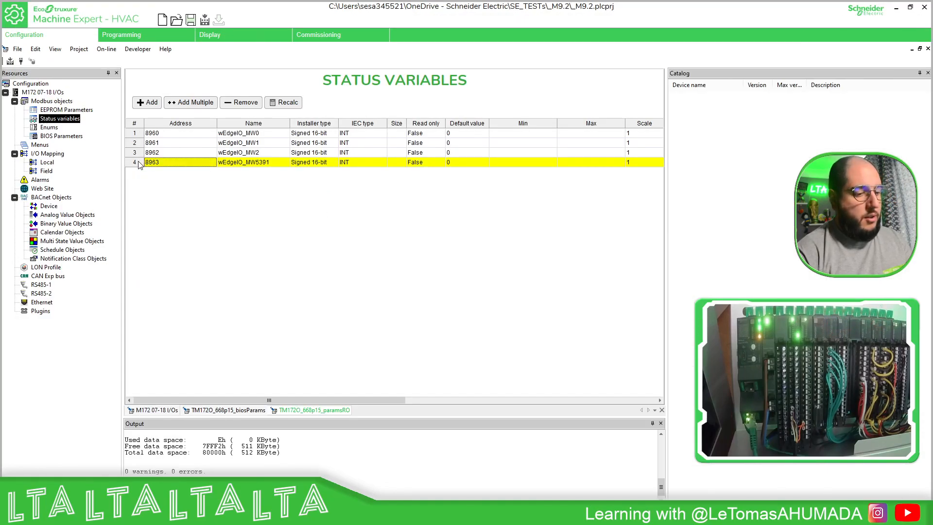
key(ctrl+v)
key(ctrl+v)
key(ctrl+v)
key(ctrl+v)
key(ctrl+v)
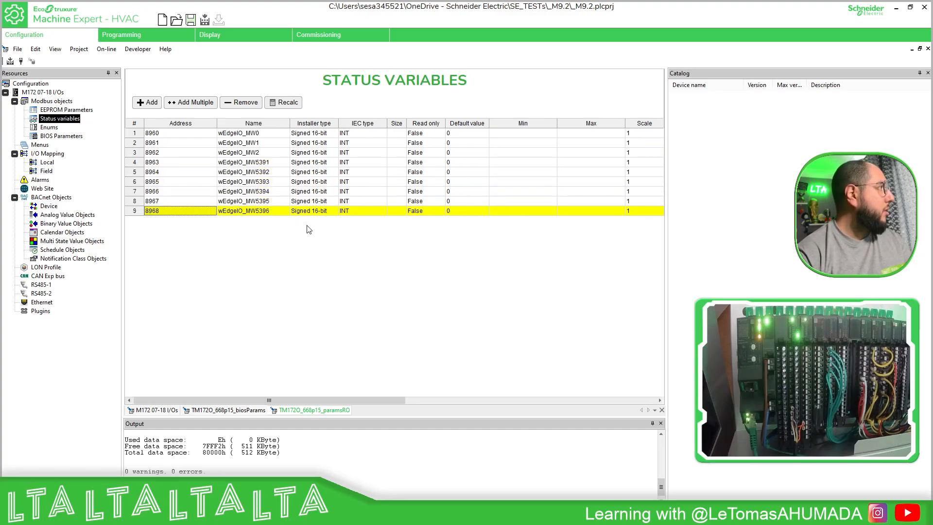
key(ctrl+v)
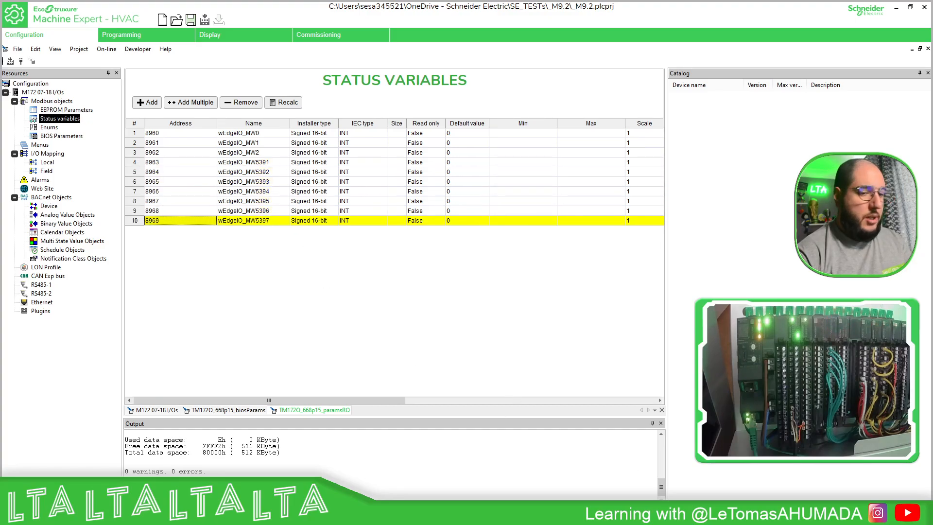
key(alt+Tab)
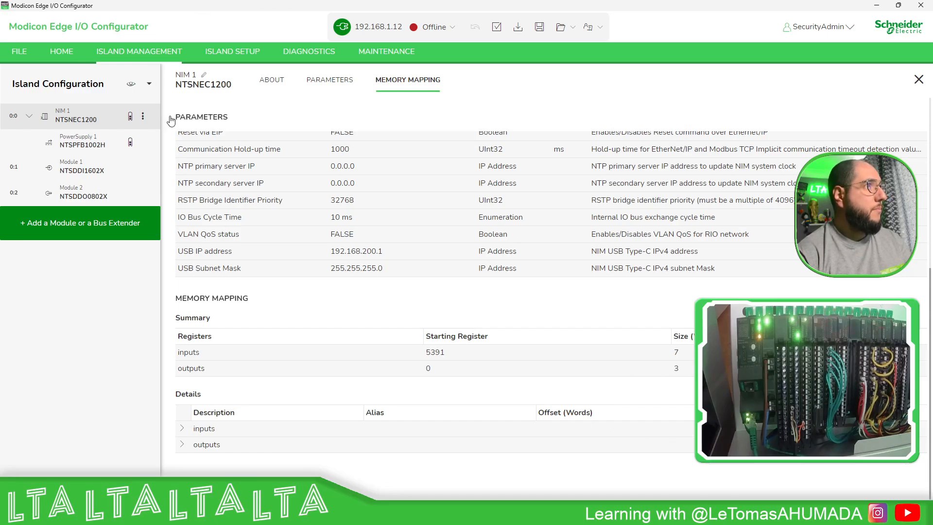
click(877, 5)
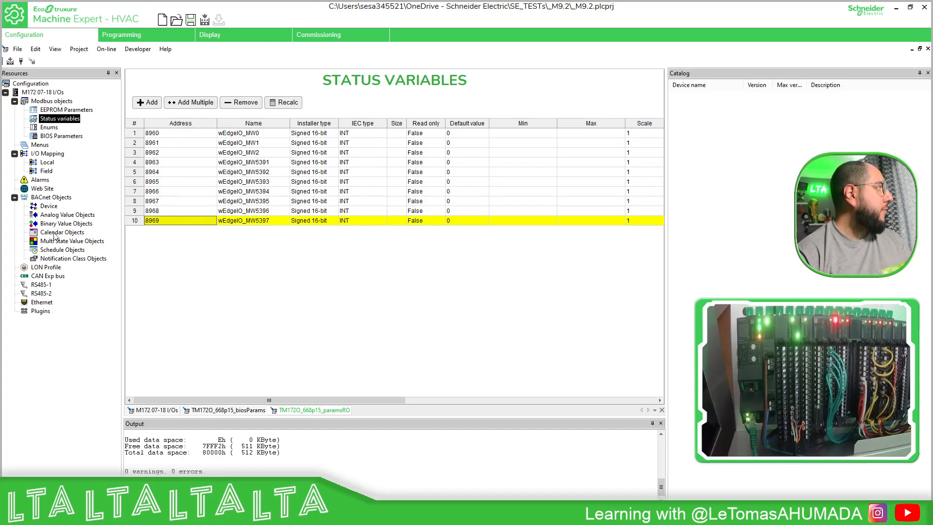
Add a Generic Modbus node from the device catalog to the controller's Ethernet interface.
click(49, 303)
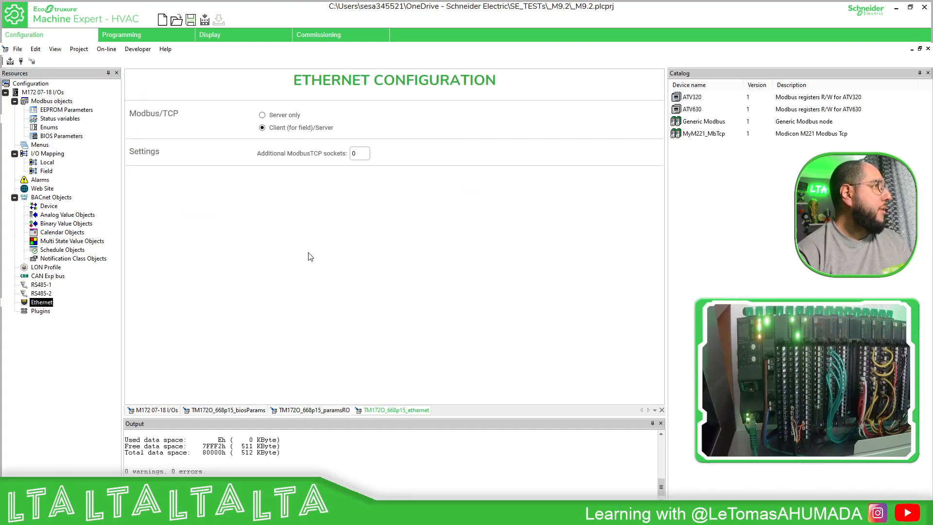
right_click(42, 305)
click(62, 310)
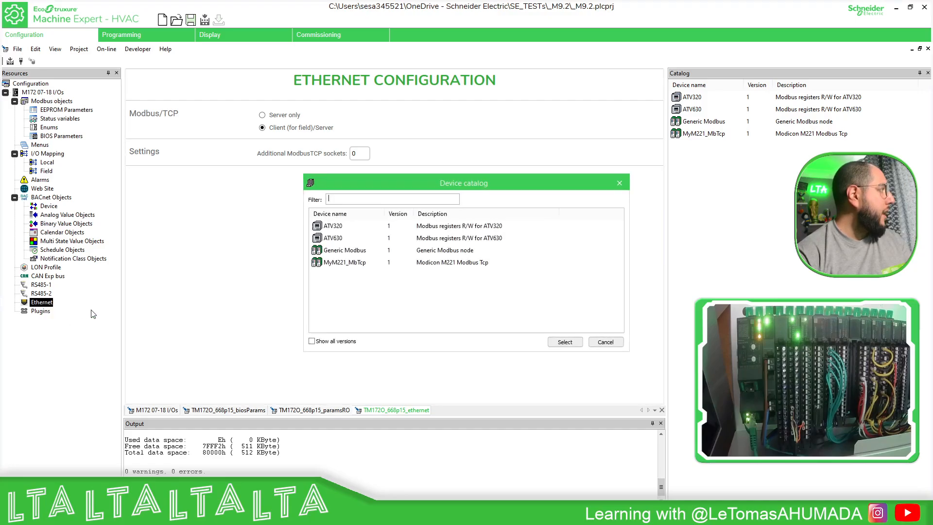
click(350, 251)
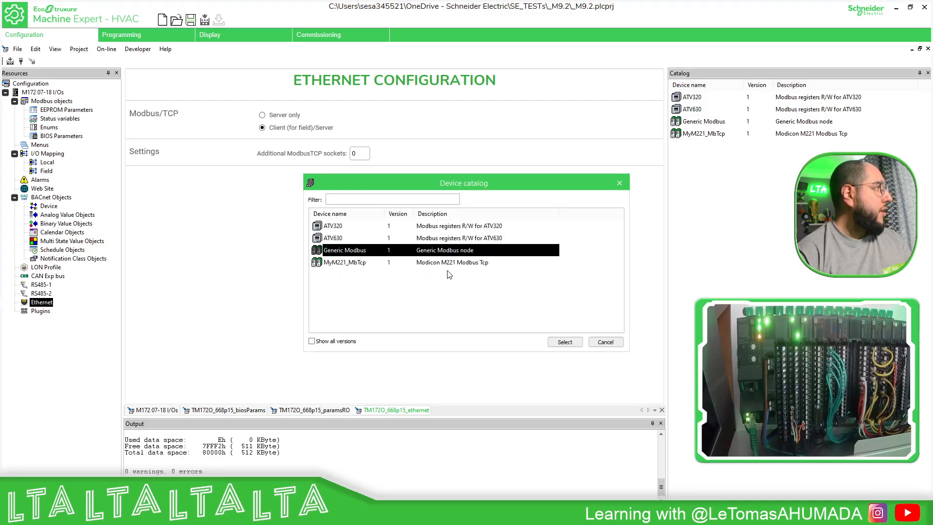
click(574, 342)
Rename the new generic Modbus node as MyEdgeIO.
click(66, 312)
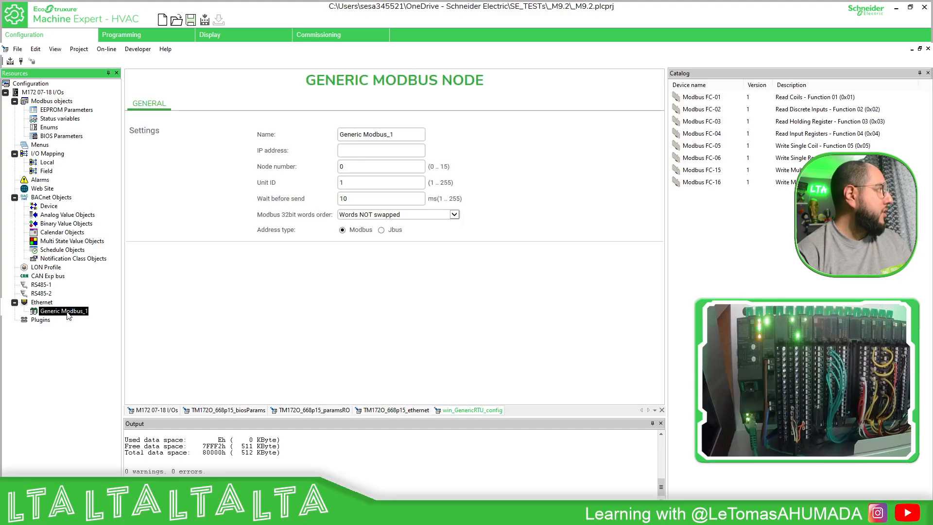
drag(399, 134, 312, 132)
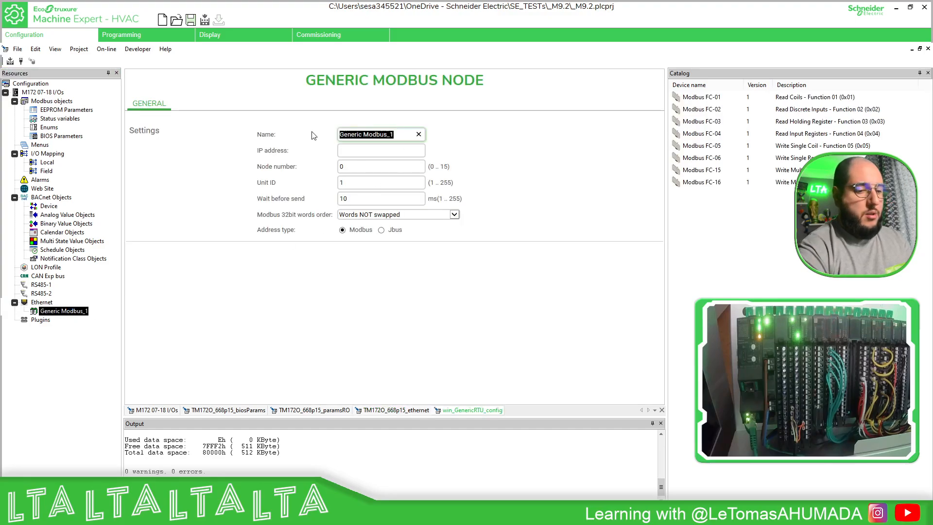
text(MyEdgeIO)
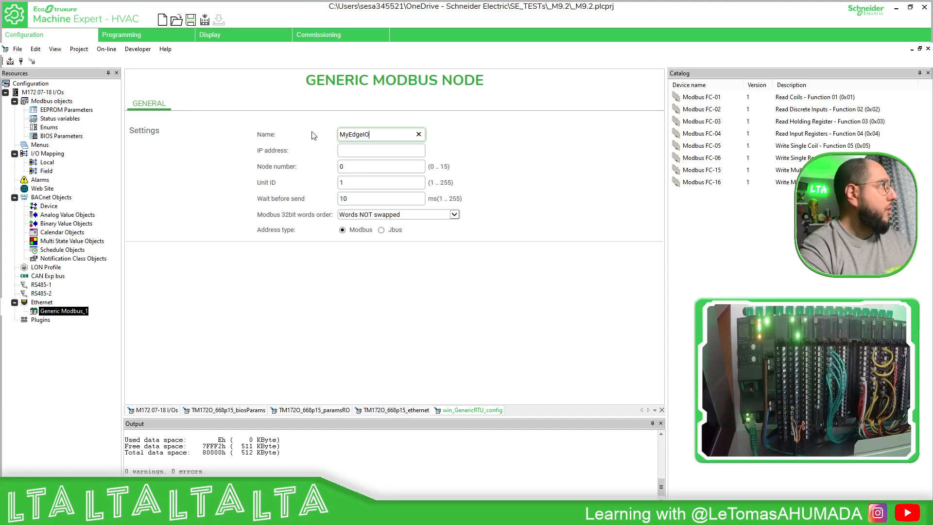
key(Return)
Set the MyEdgeIO node's IP address to 192.168.1.12 and its unit ID to 255.
click(353, 149)
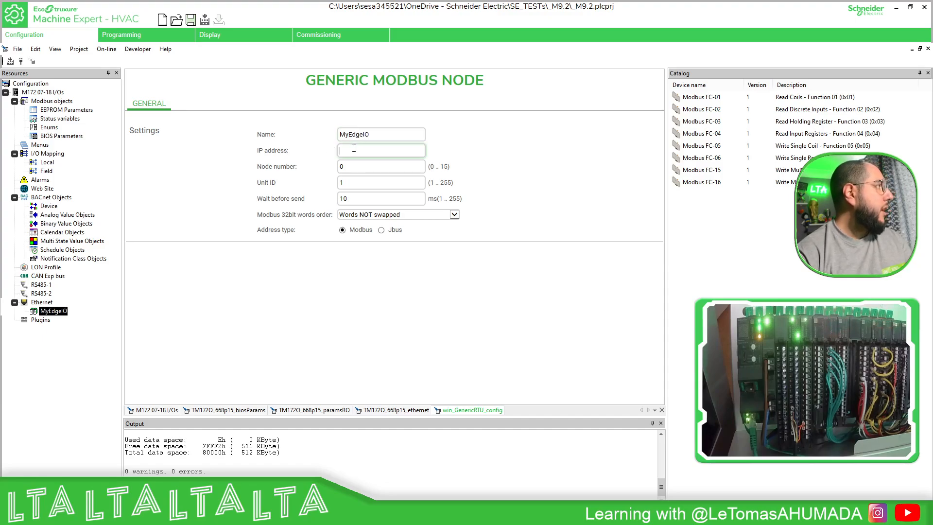
text(192.168.1.12)
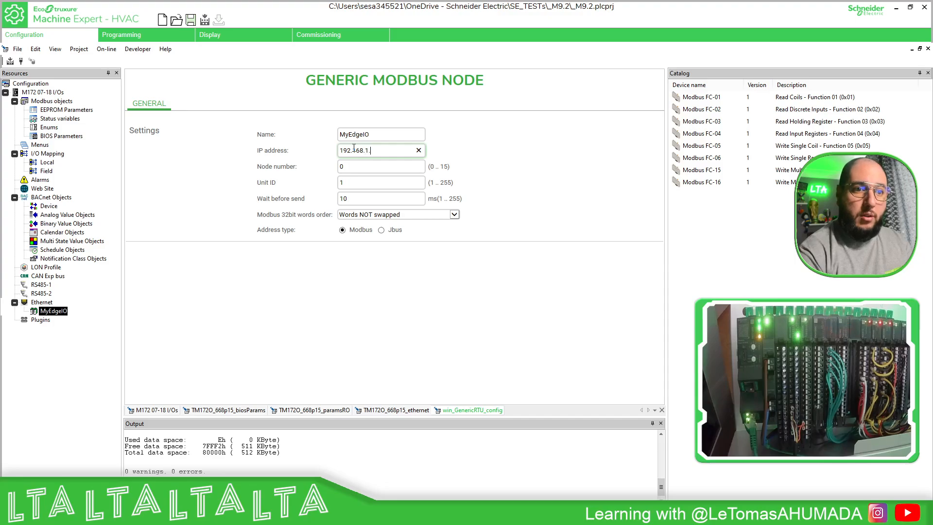
key(Return)
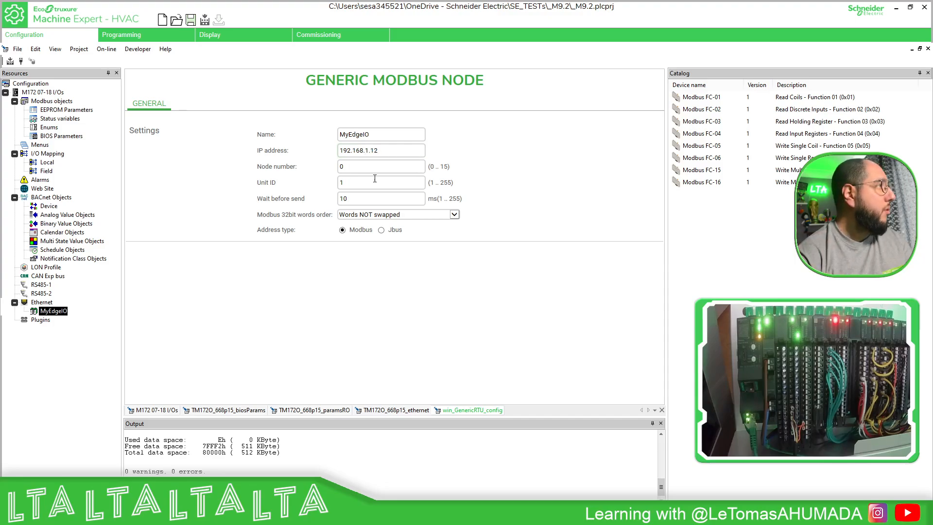
click(373, 182)
text(255)
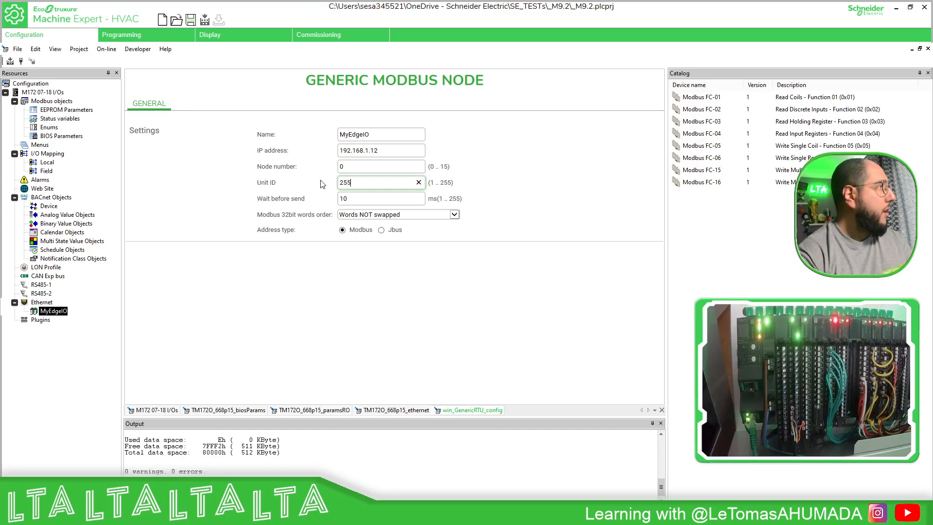
key(Return)
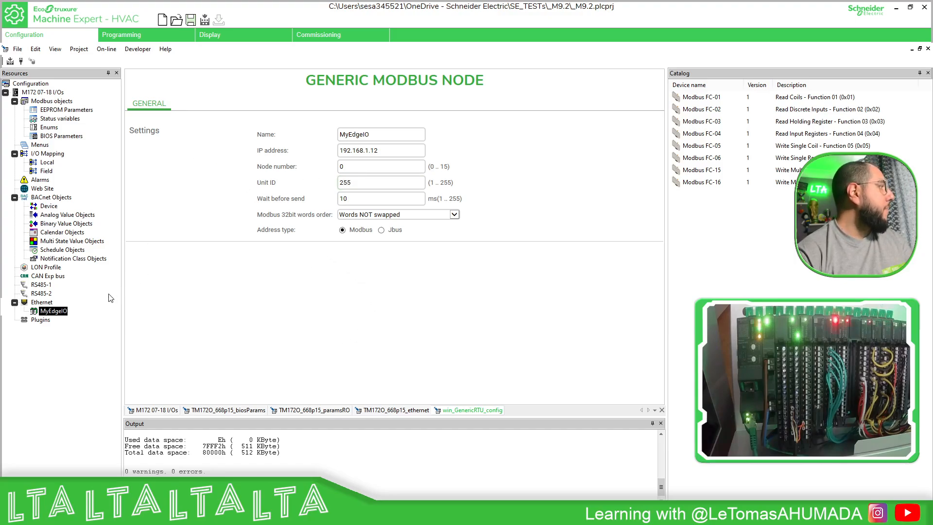
Add a Modbus FC-03 read holding register request and a Modbus FC-16 write multiple register request to MyEdgeIO.
click(58, 316)
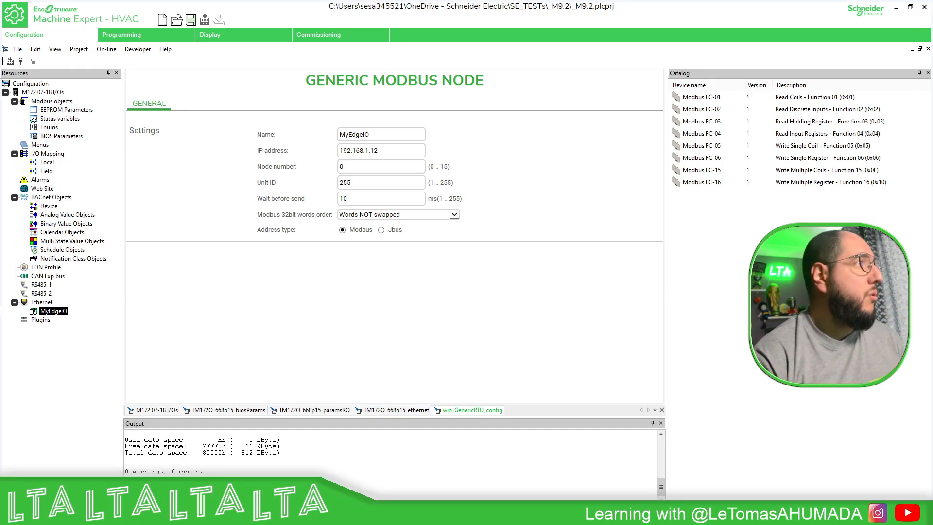
click(711, 122)
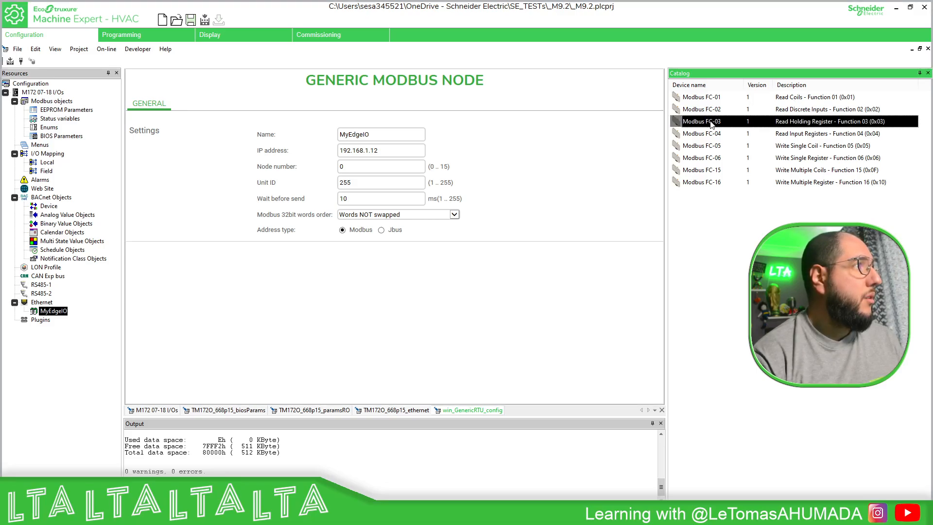
drag(717, 124, 61, 315)
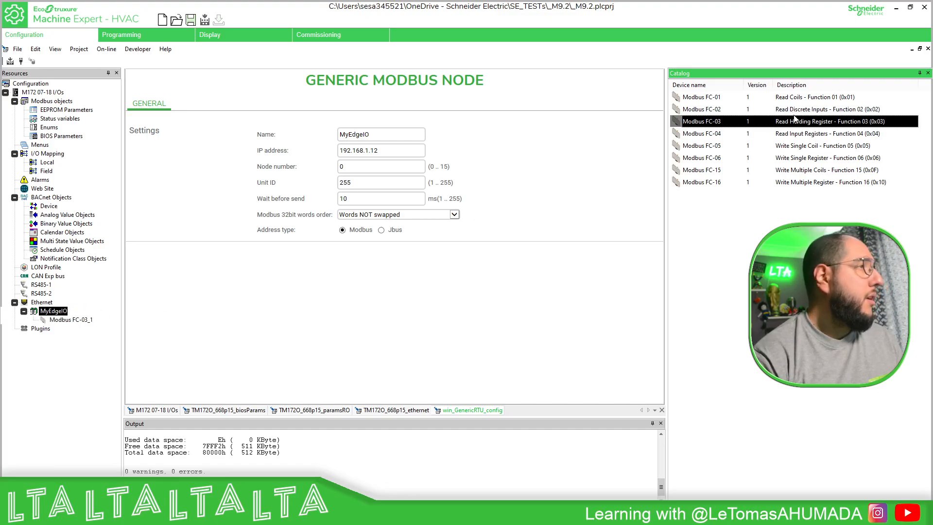
drag(716, 183, 57, 314)
Rename the Modbus FC-03 request under MyEdgeIO as RD_FC-03.
click(85, 320)
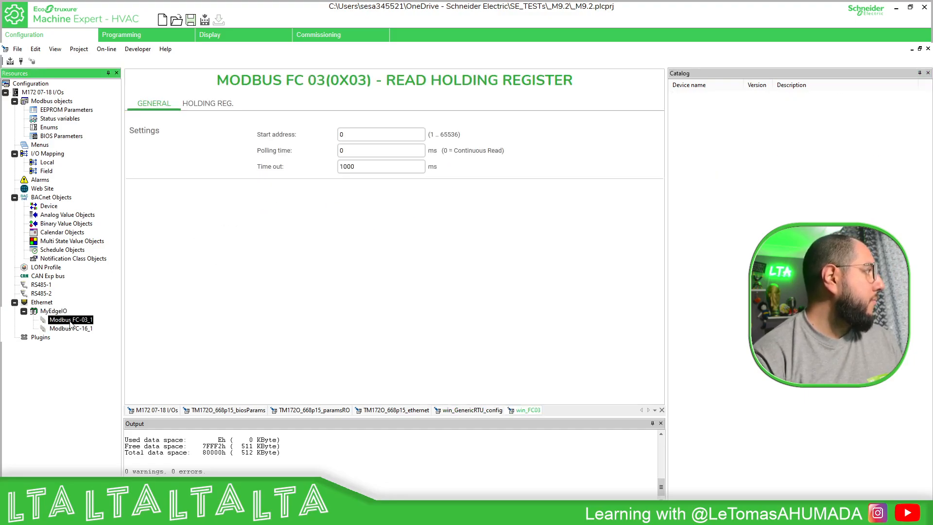
click(70, 322)
click(51, 321)
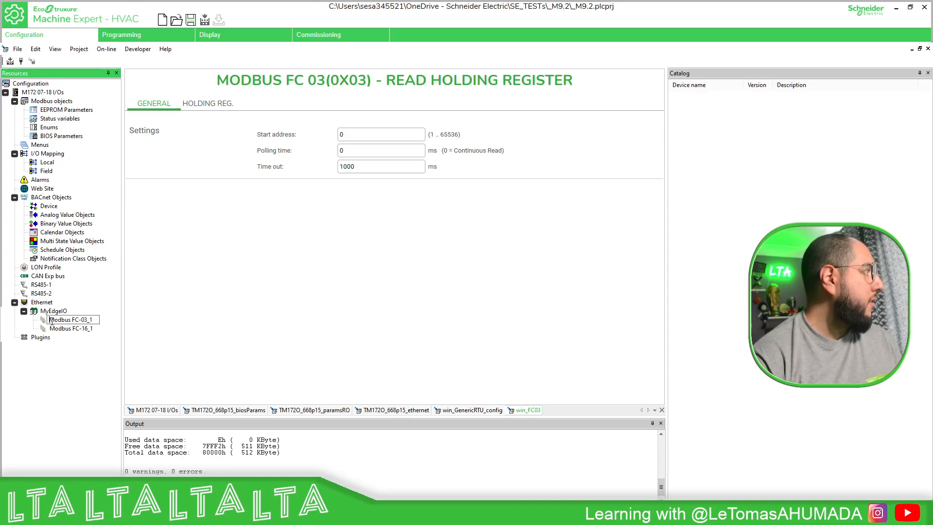
text(RO_)
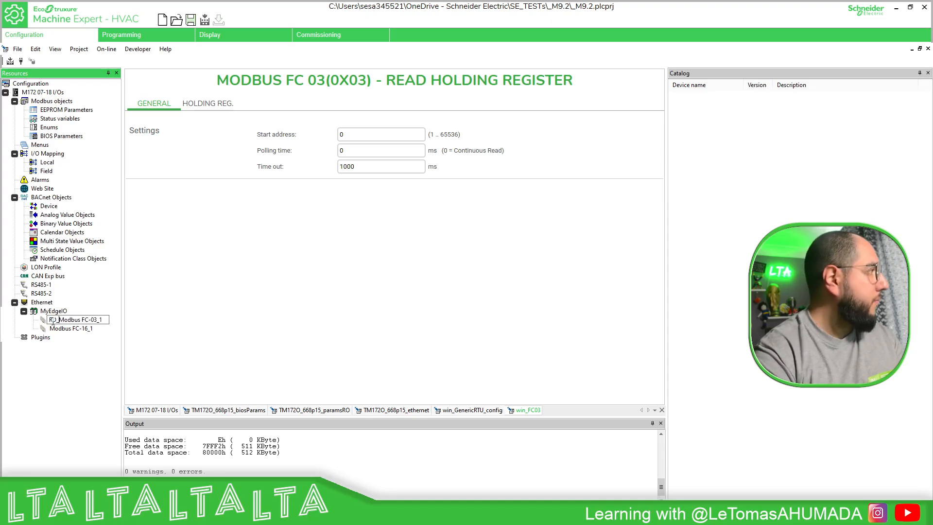
key(Delete)
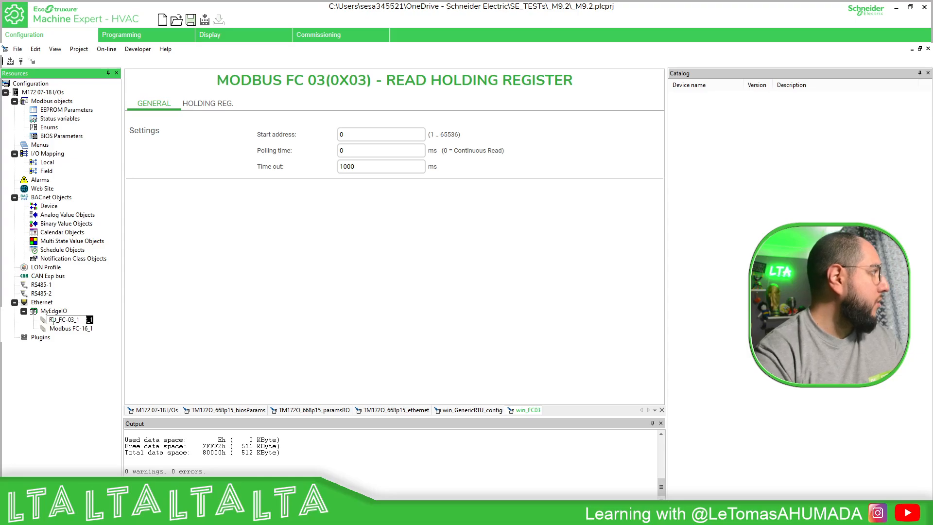
key(BackSpace)
key(Return)
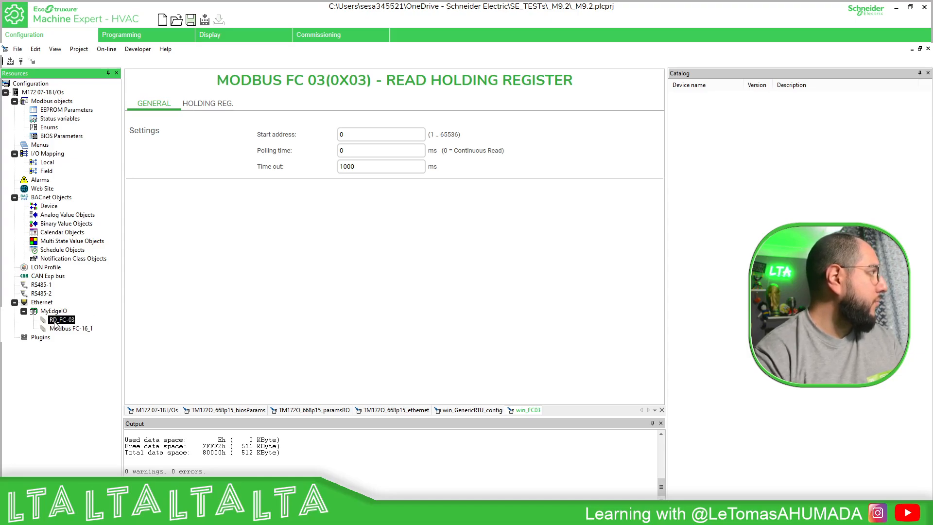
Rename the Modbus FC-16 request under MyEdgeIO as WR_FC-16.
click(65, 328)
click(74, 329)
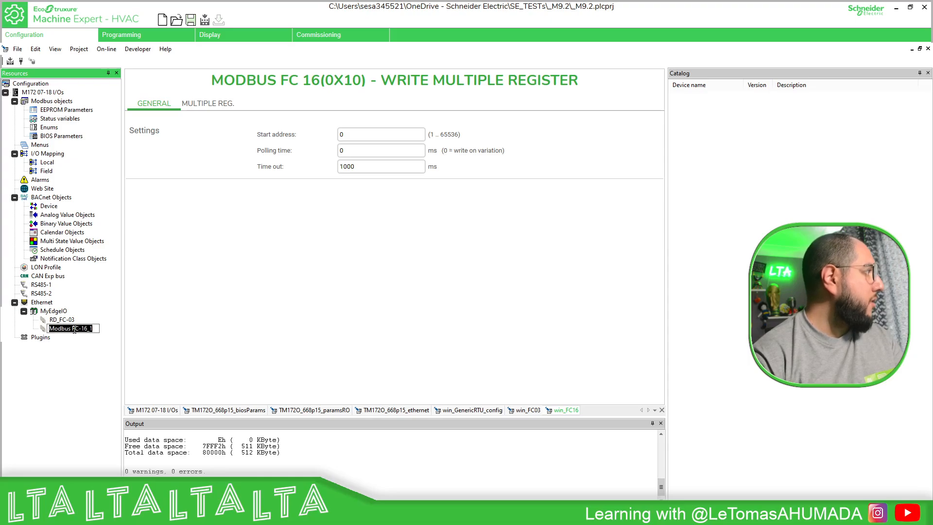
drag(73, 329, 27, 324)
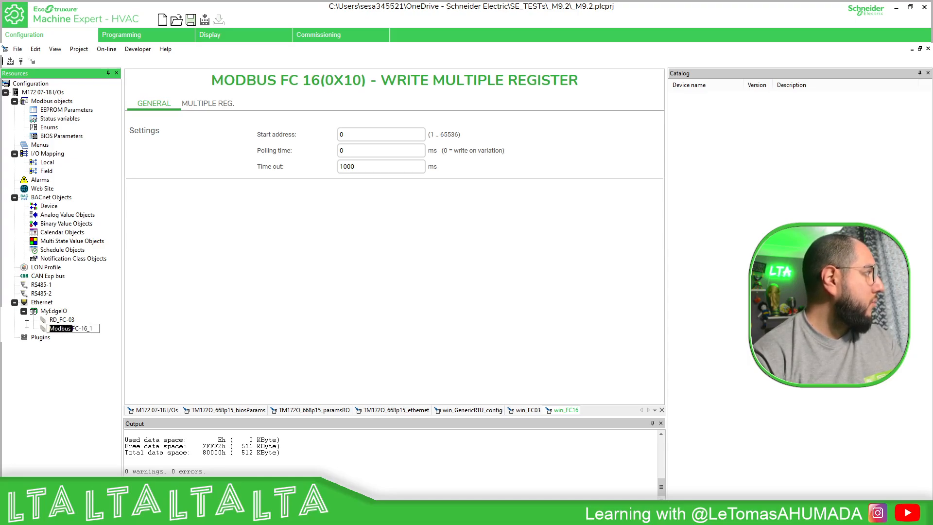
text(WR_)
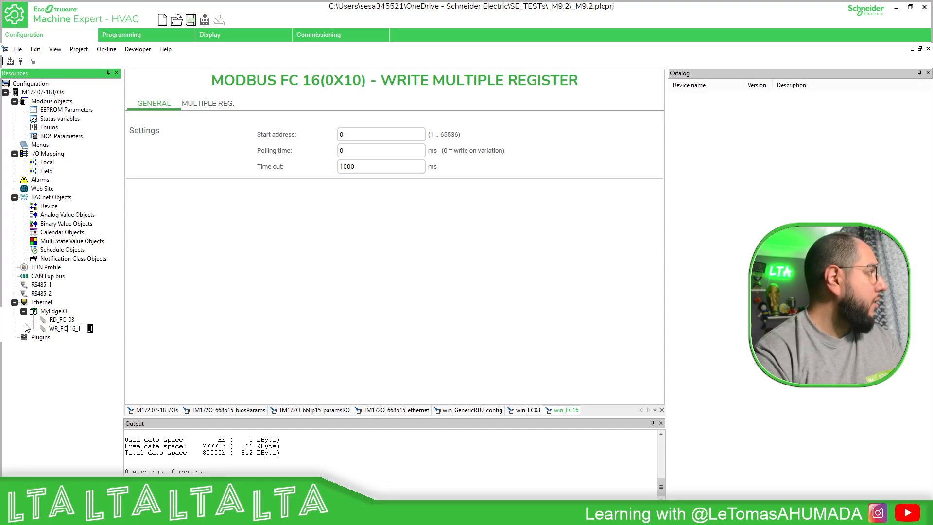
key(Delete)
key(Return)
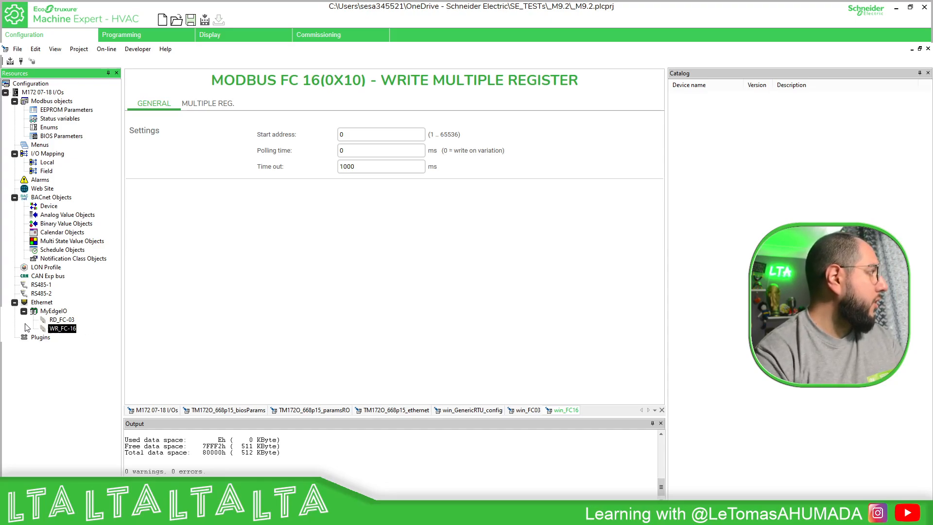
Set WR_FC-16's start address to 1 and its polling time to 300 ms.
click(353, 135)
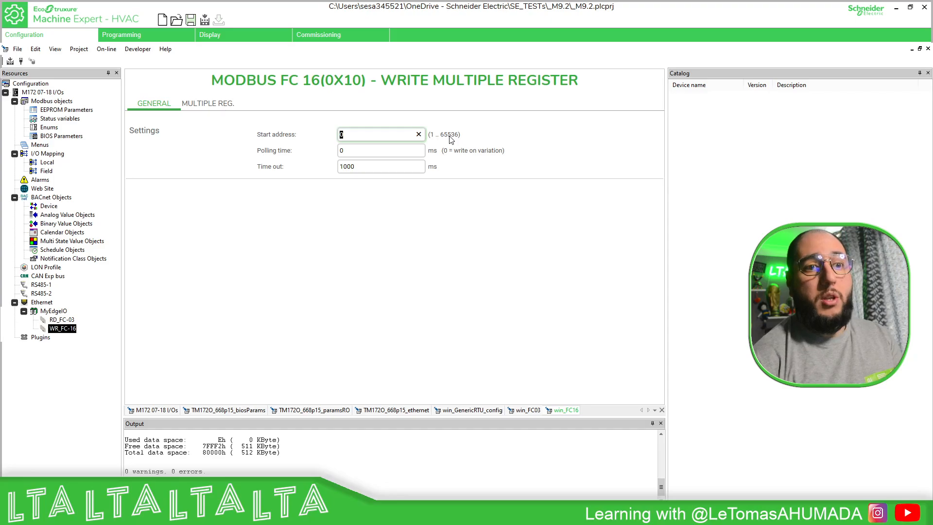
text(1)
key(Return)
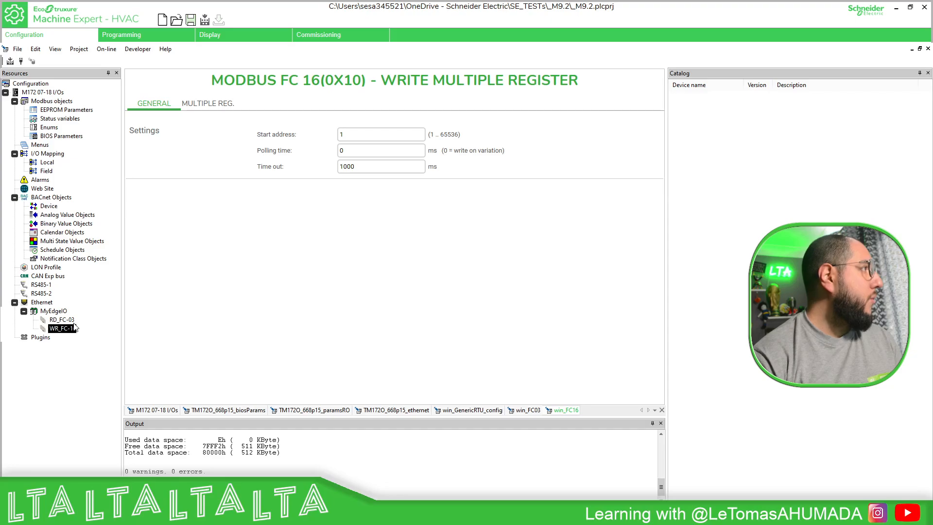
click(343, 153)
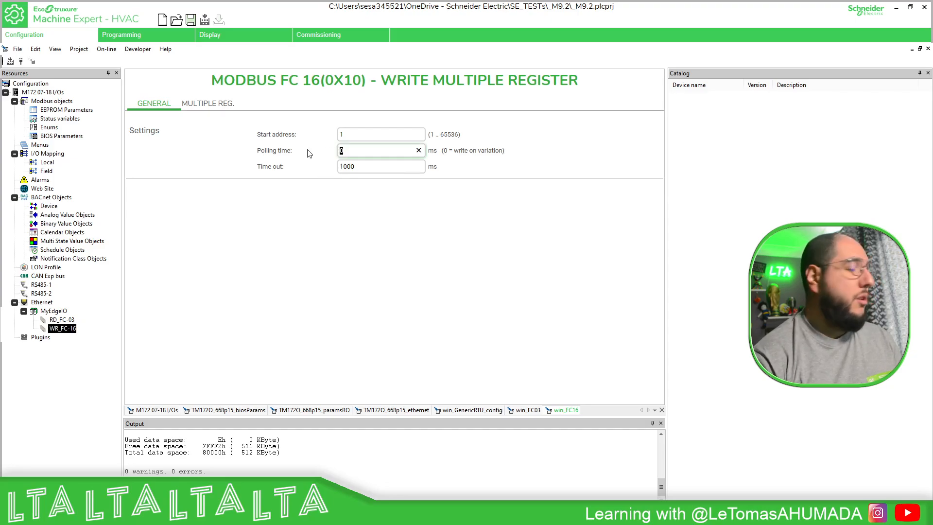
text(300)
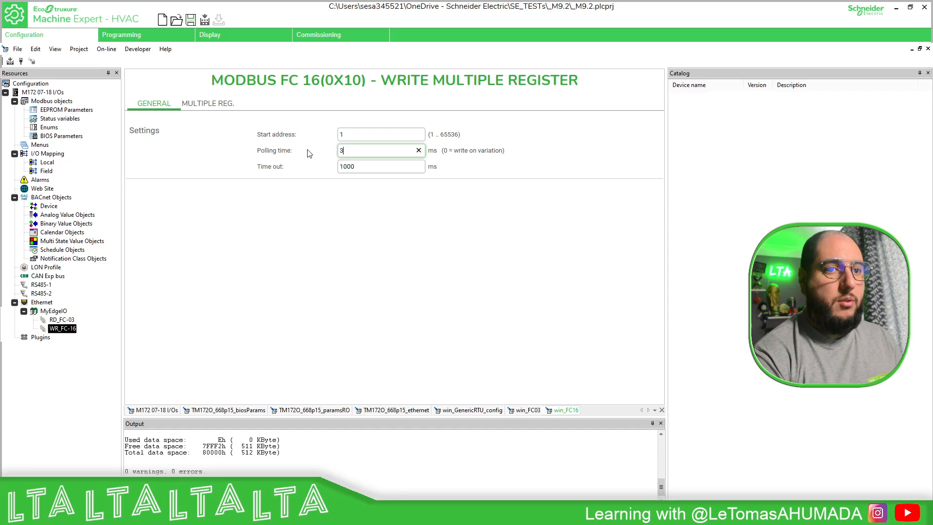
key(Return)
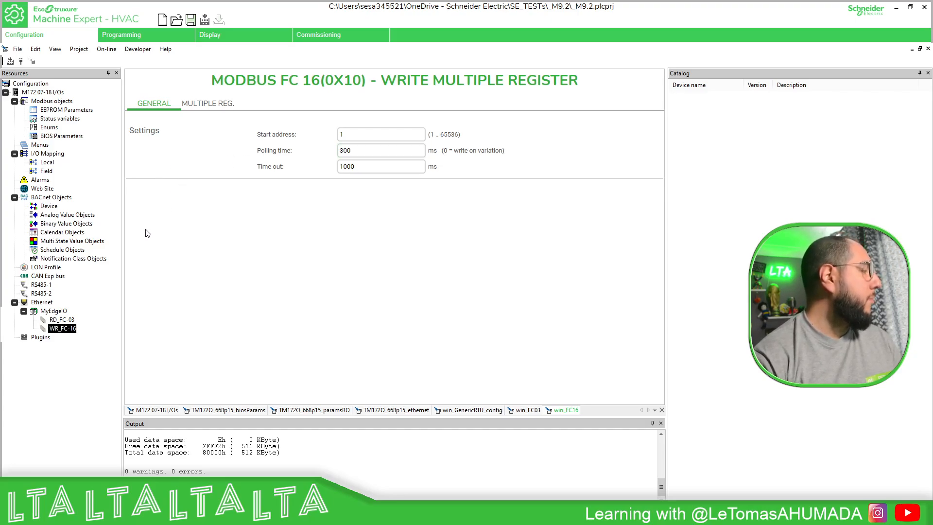
Check the inputs' starting register in Modicon Edge I/O Configurator, and set RD_FC-03's start address to 5392 and polling time to 300 ms.
click(68, 320)
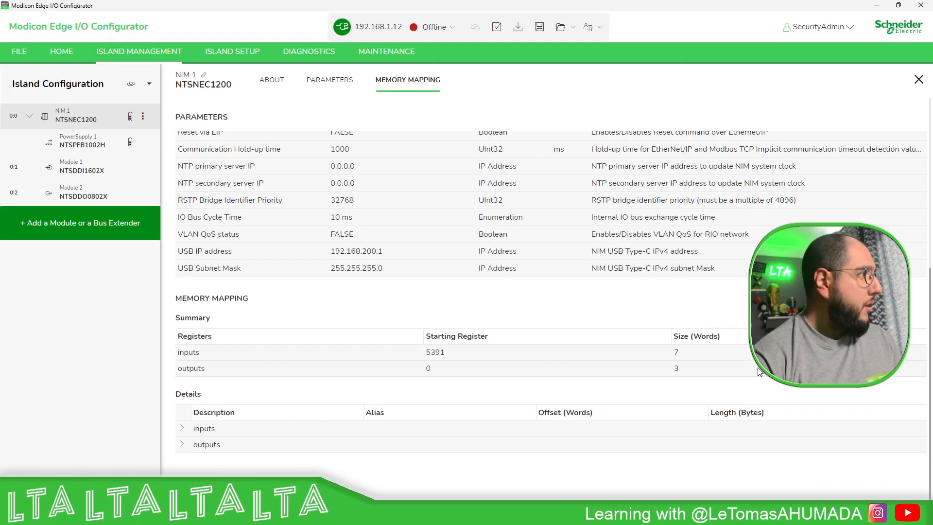
click(875, 5)
click(377, 139)
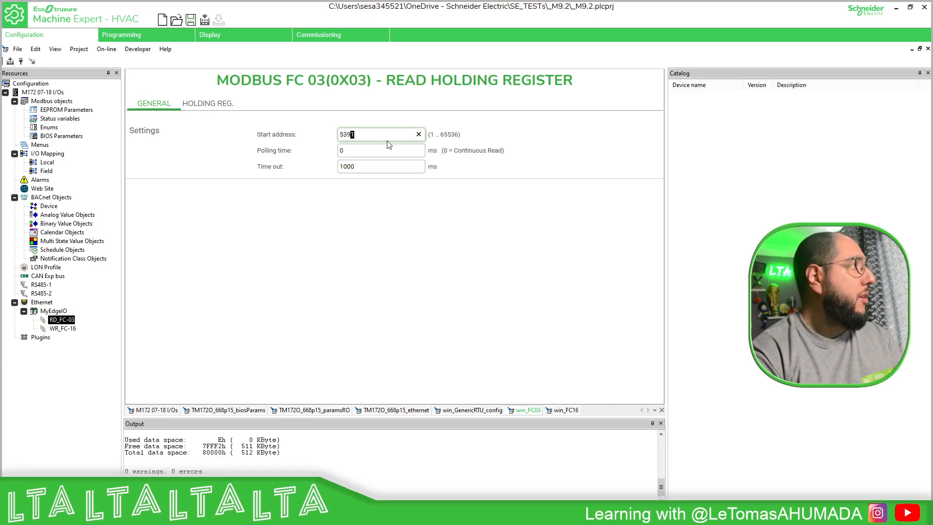
text(2)
key(Return)
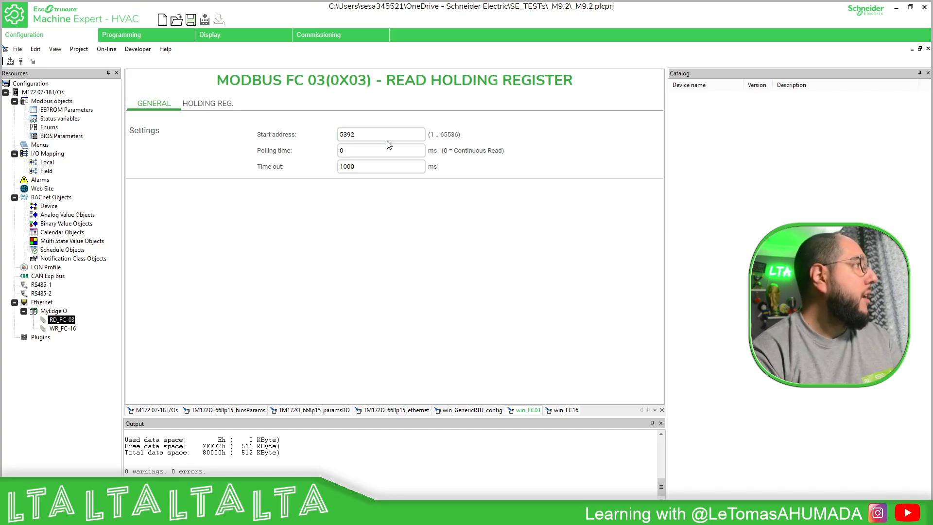
click(381, 150)
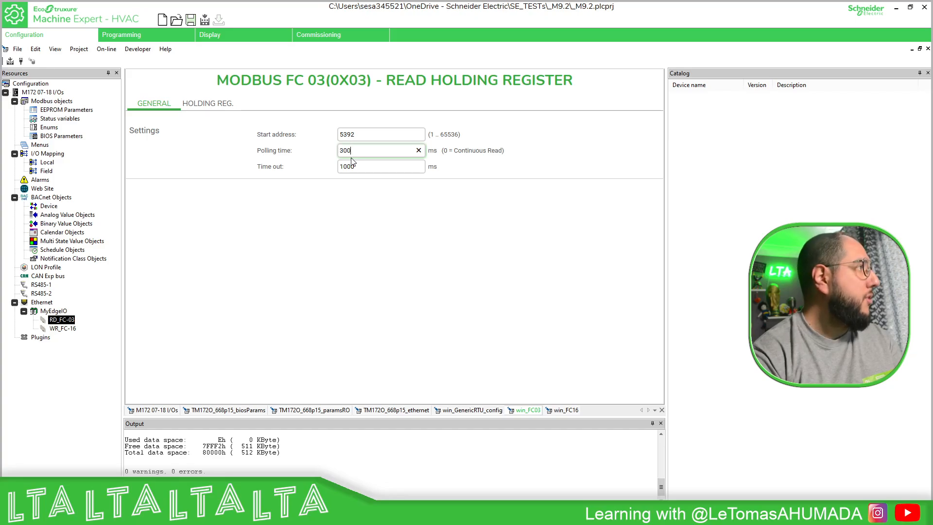
key(Return)
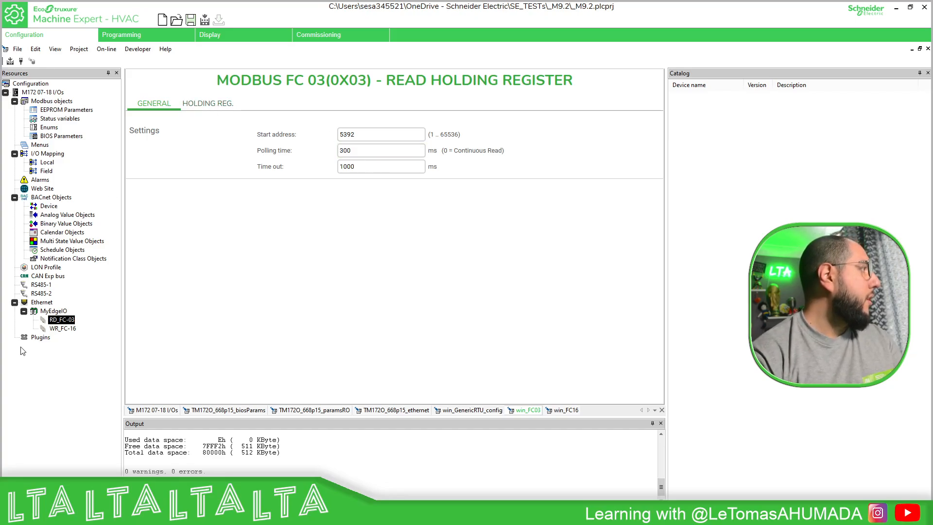
Add two more registers to the WR_FC-16 write request, making three in total.
click(62, 321)
click(66, 327)
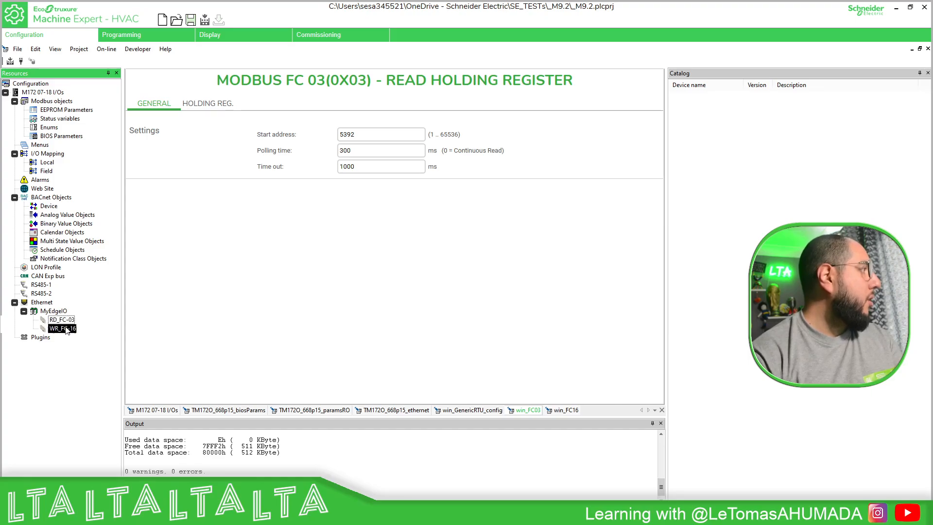
click(211, 112)
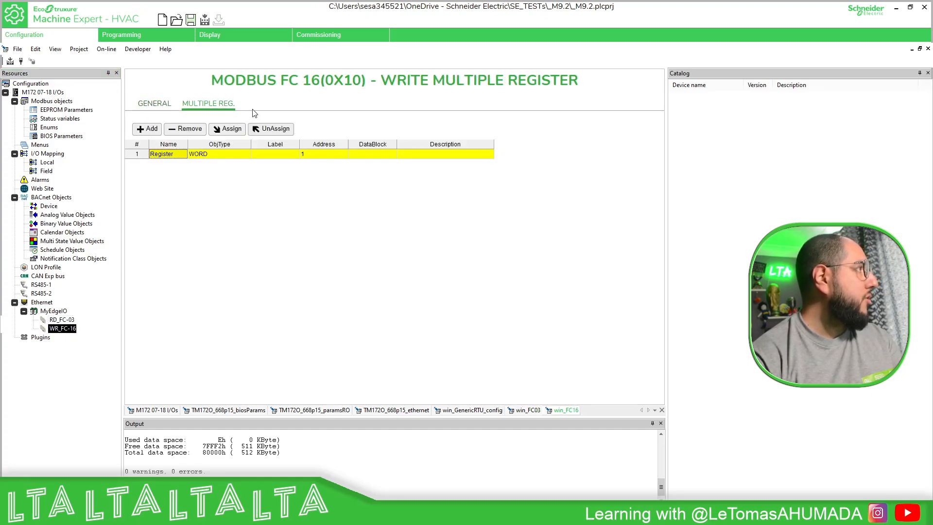
click(151, 129)
click(151, 129)
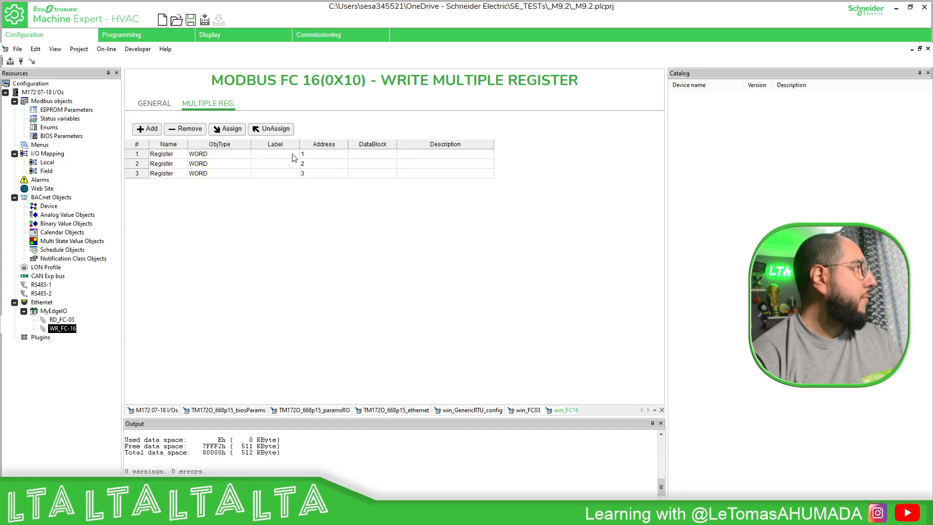
click(291, 154)
click(227, 129)
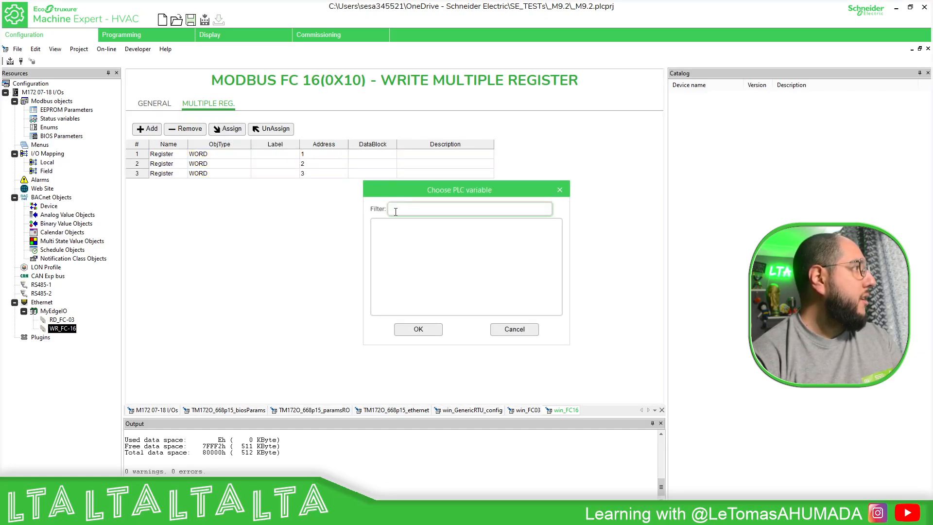
click(512, 329)
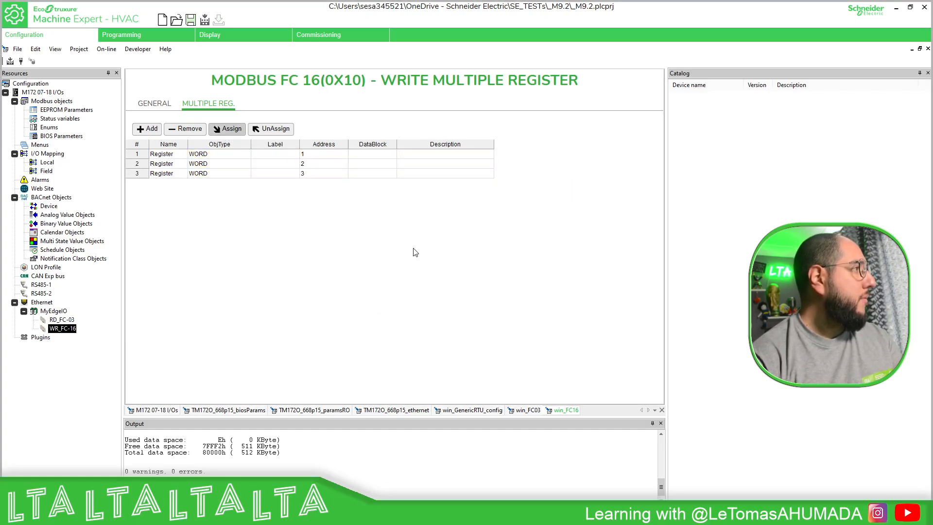
Compile the project and assign the PLC variable wEdgeIO_MW0 to the first register of WR_FC-16.
click(11, 61)
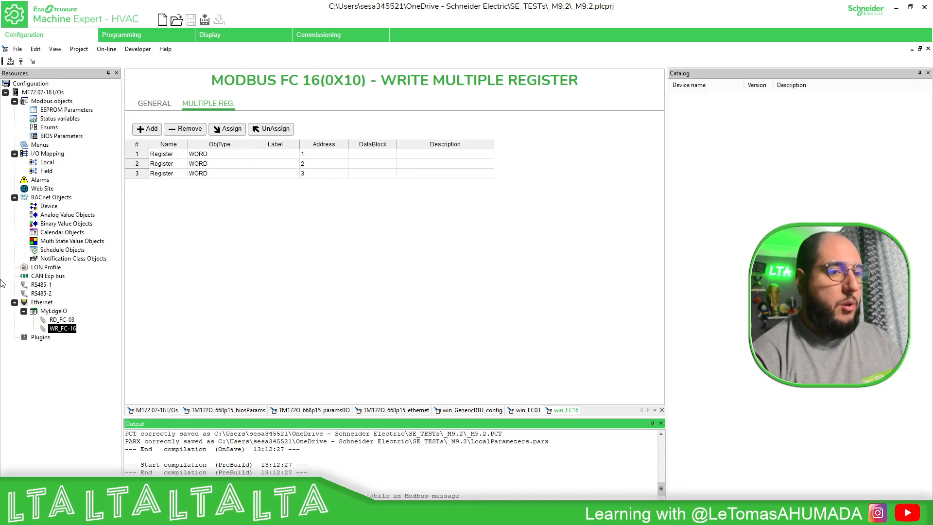
click(272, 155)
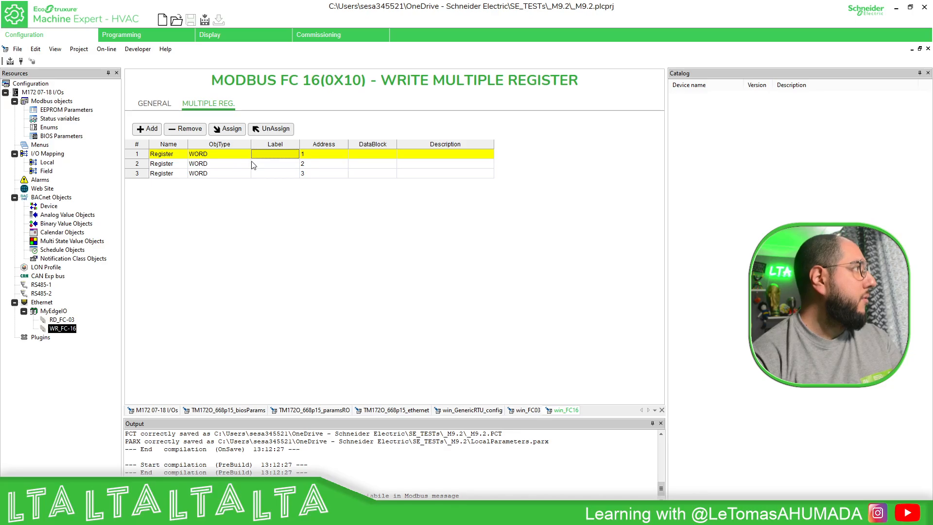
click(225, 131)
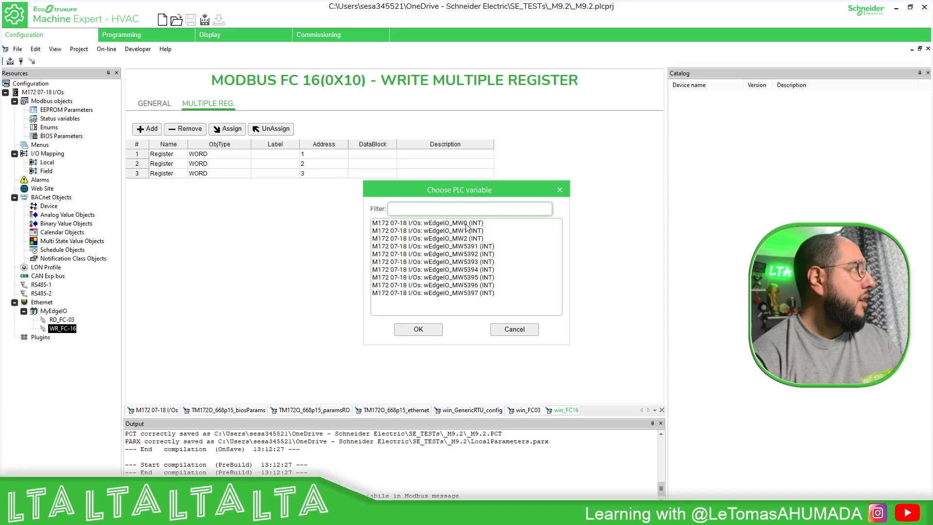
click(466, 223)
click(418, 330)
Assign wEdgeIO_MW1 to the second register and wEdgeIO_MW2 to the third register of WR_FC-16.
click(281, 167)
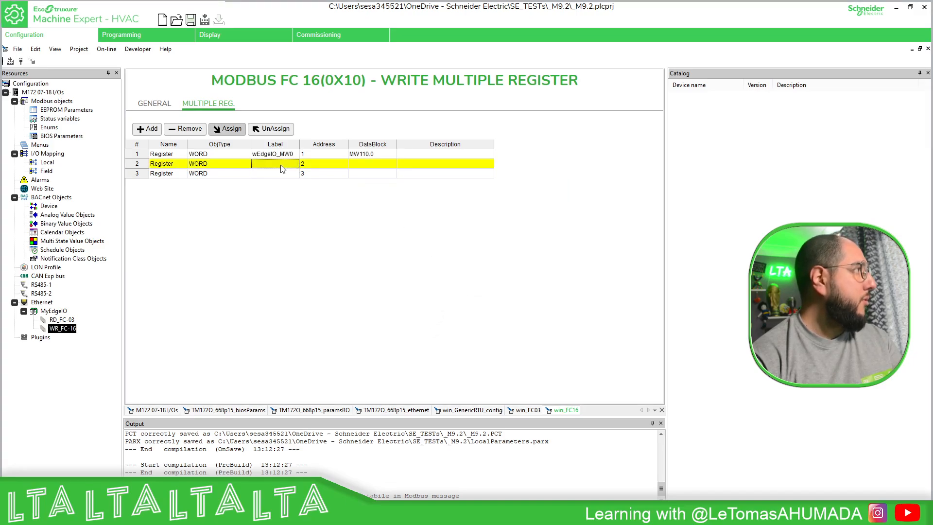
click(225, 129)
click(442, 231)
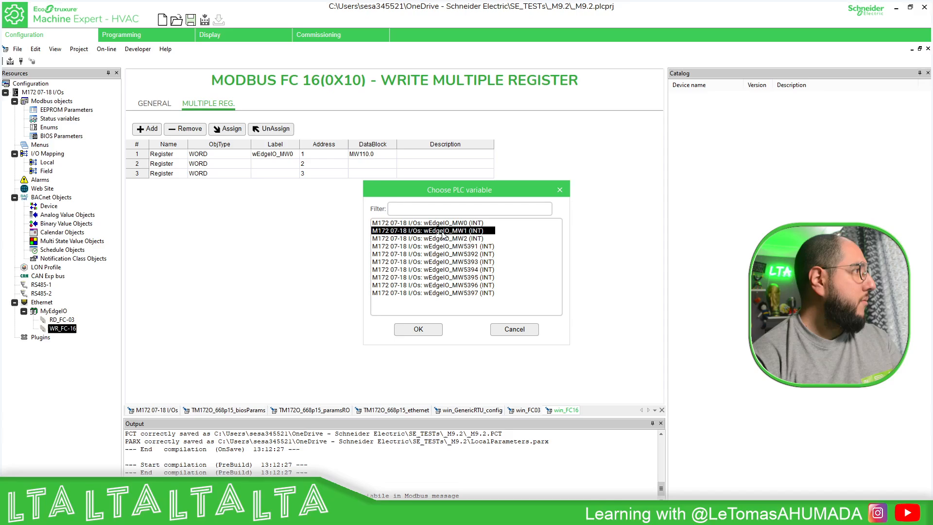
click(418, 330)
click(296, 175)
click(228, 130)
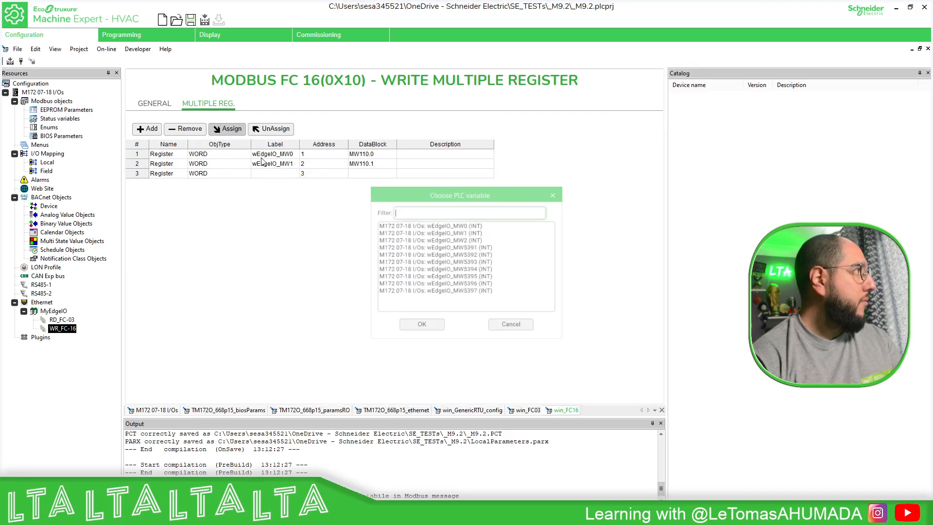
click(457, 238)
click(418, 329)
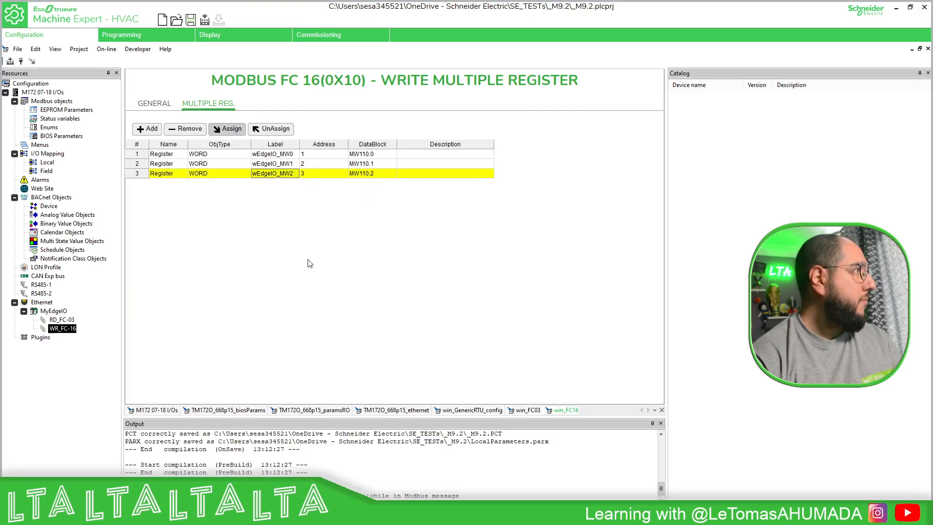
Add six more holding registers to the RD_FC-03 read request, making seven in total.
click(56, 320)
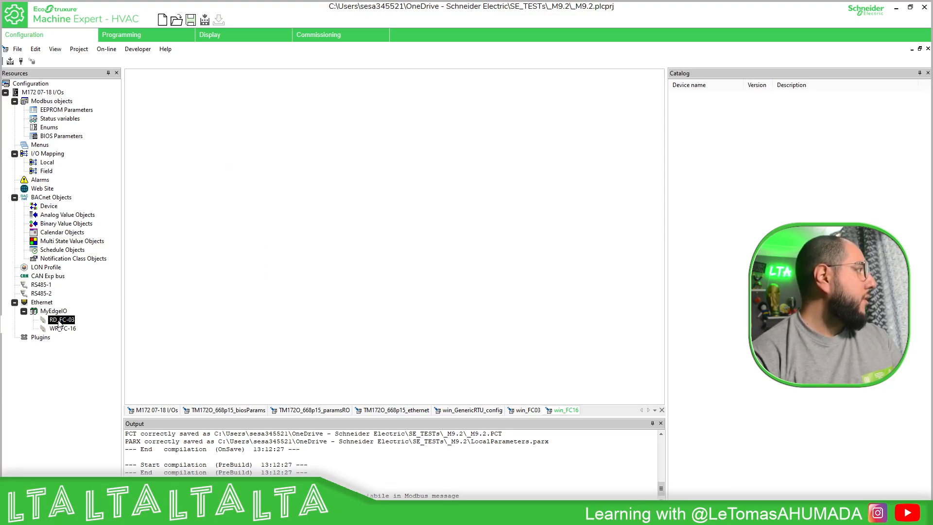
click(204, 104)
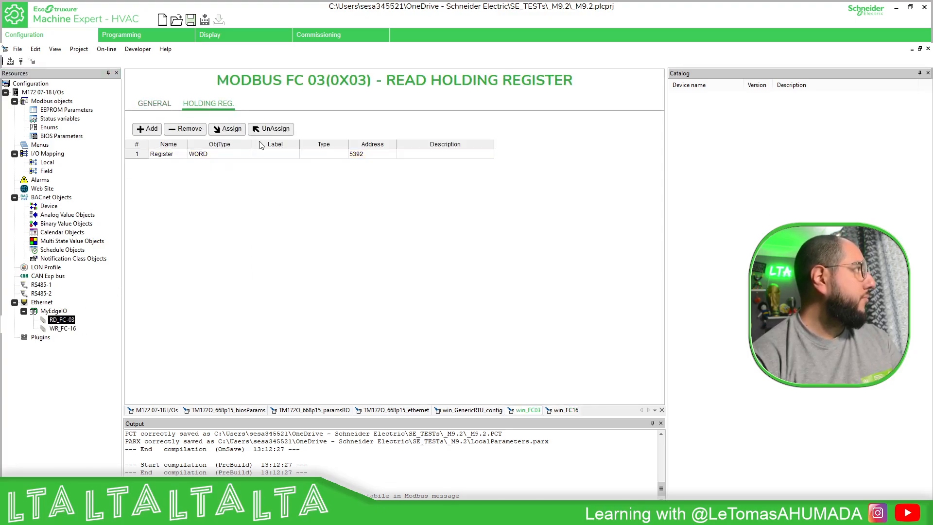
click(147, 129)
click(148, 129)
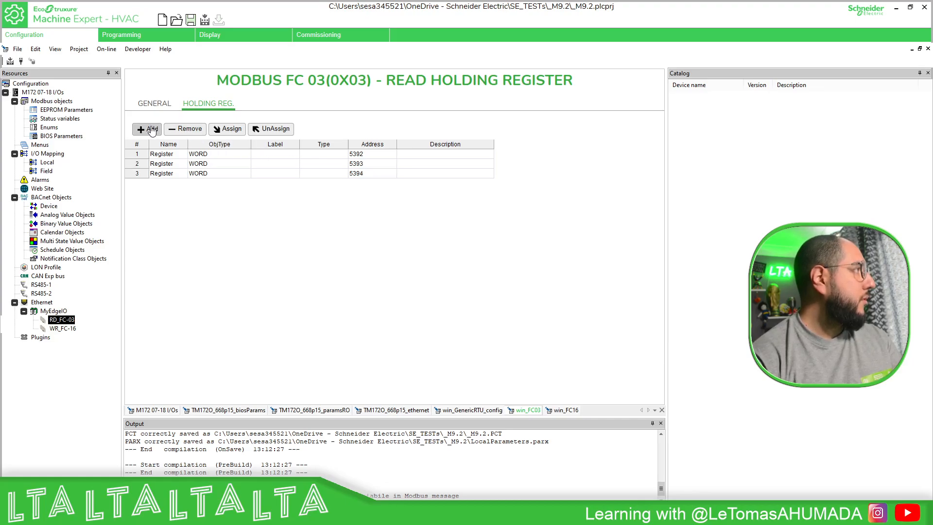
click(148, 129)
click(147, 128)
click(147, 129)
click(147, 129)
Assign wEdgeIO_MW5391 to the first register of RD_FC-03 and widen the Label column to fit the full name.
click(270, 154)
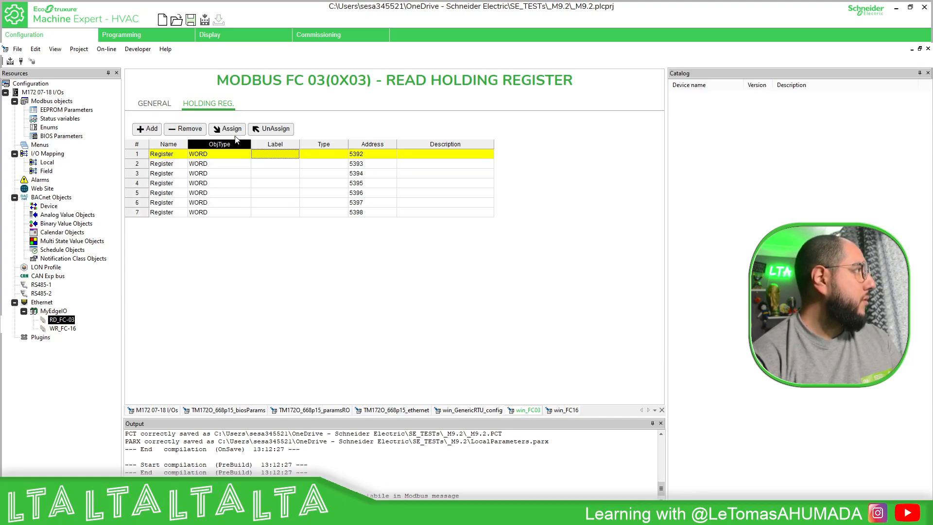
click(228, 129)
double_click(457, 246)
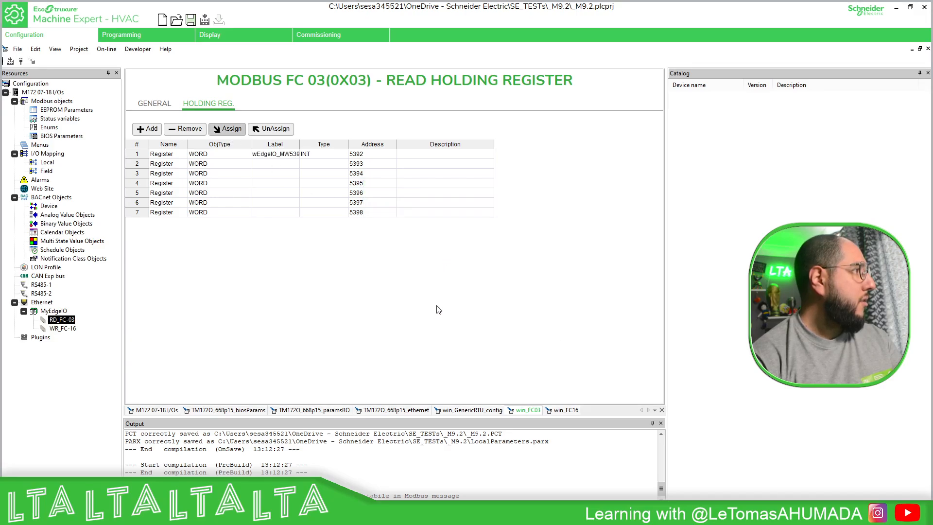
drag(300, 143, 327, 143)
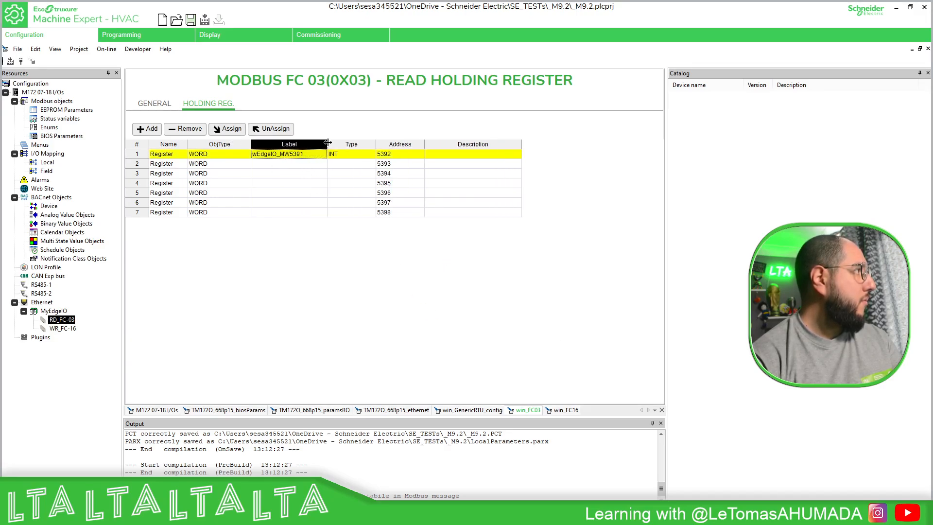
click(228, 128)
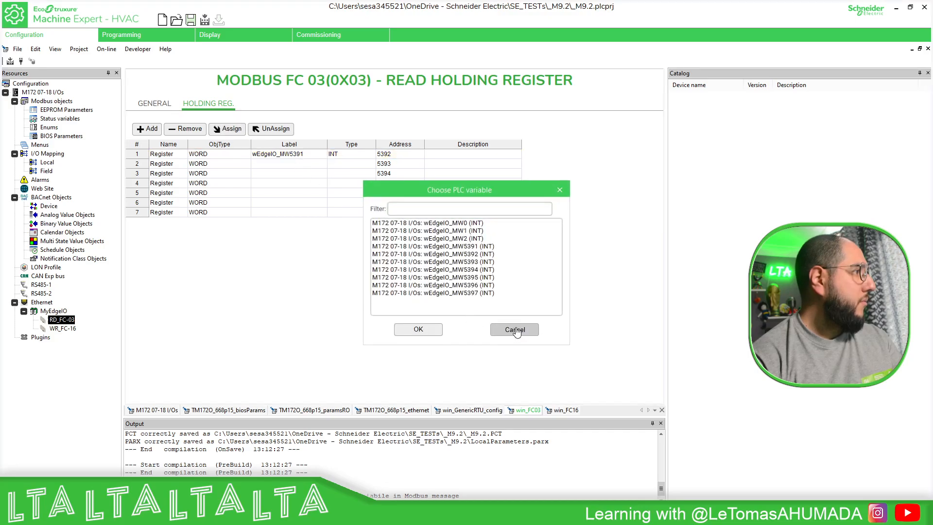
click(510, 327)
Assign wEdgeIO_MW5392 to the second register and wEdgeIO_MW5393 to the third register of RD_FC-03.
click(305, 165)
click(228, 129)
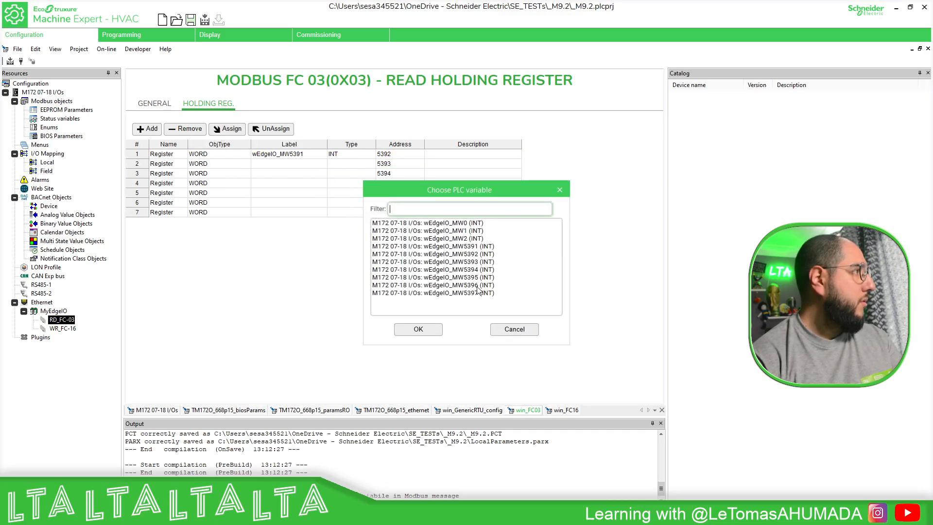
click(472, 254)
click(418, 329)
click(313, 174)
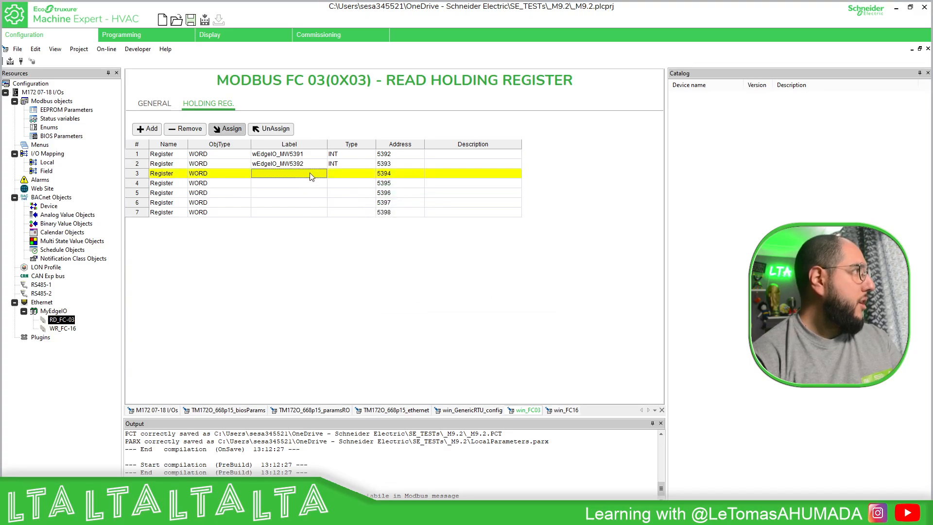
click(227, 128)
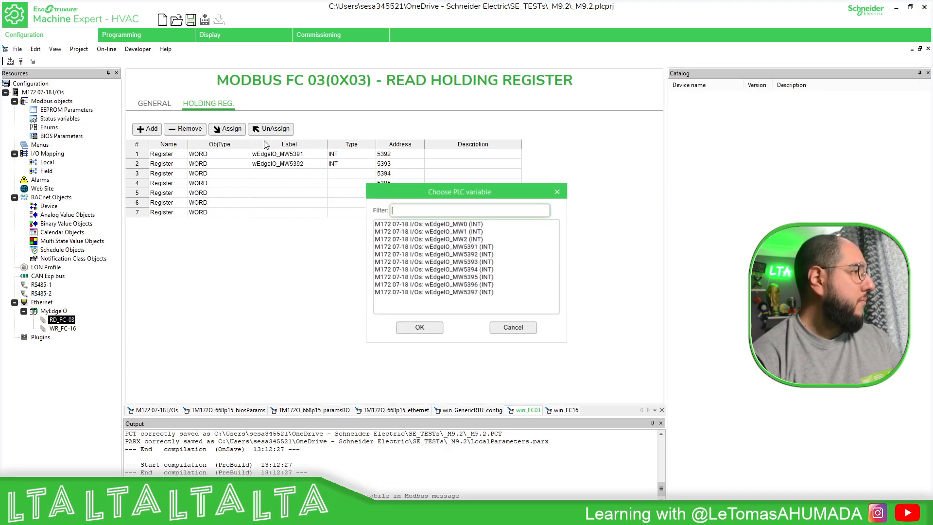
click(461, 263)
click(418, 329)
Assign wEdgeIO_MW5394 to the fourth register and wEdgeIO_MW5395 to the fifth register of RD_FC-03.
click(313, 184)
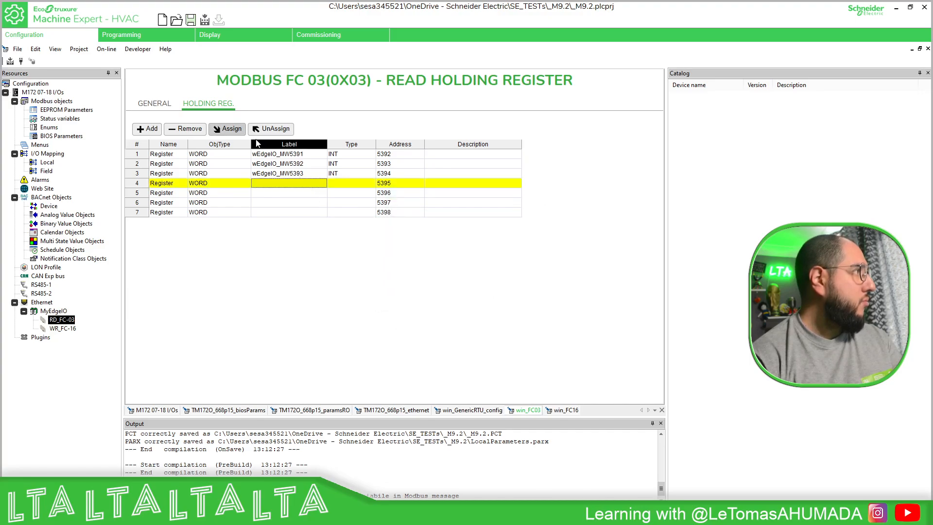
click(227, 128)
click(468, 270)
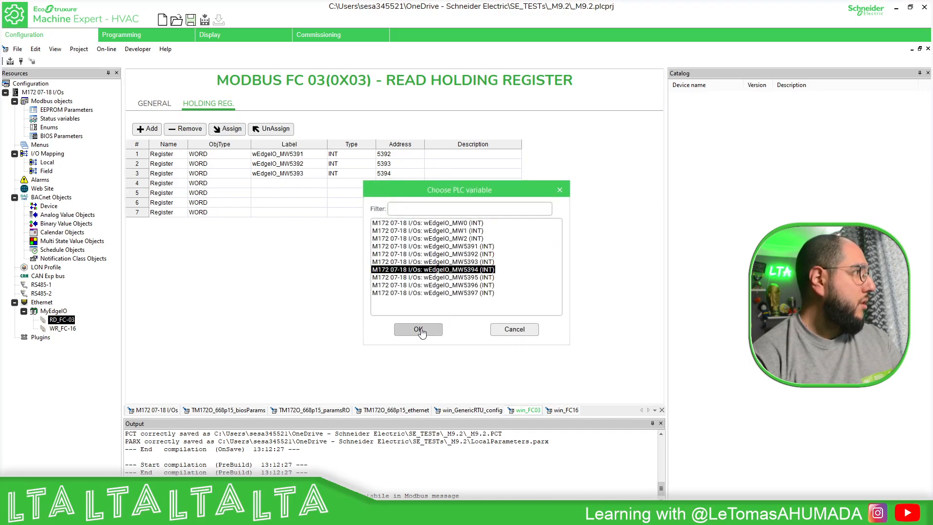
click(418, 329)
click(306, 193)
click(231, 129)
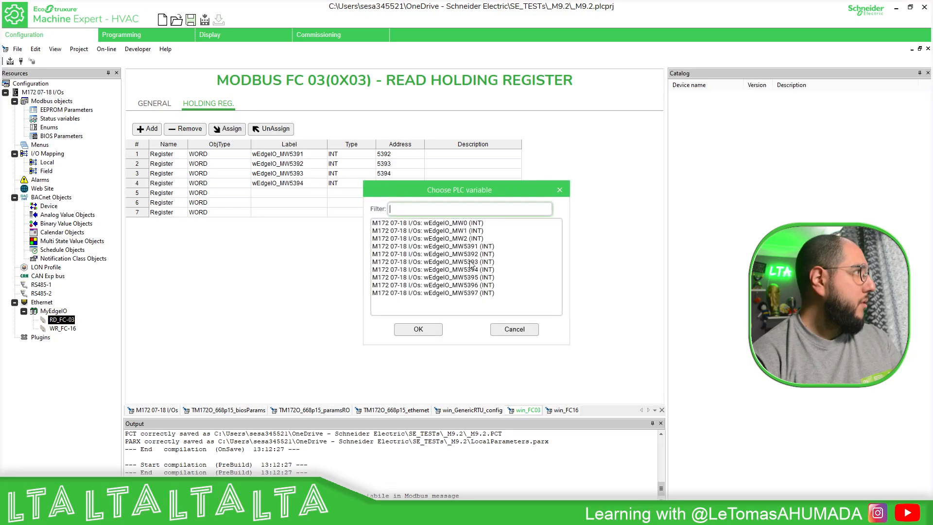
click(480, 278)
click(418, 329)
Assign wEdgeIO_MW5396 to the sixth register and wEdgeIO_MW5397 to the seventh register of RD_FC-03.
click(317, 202)
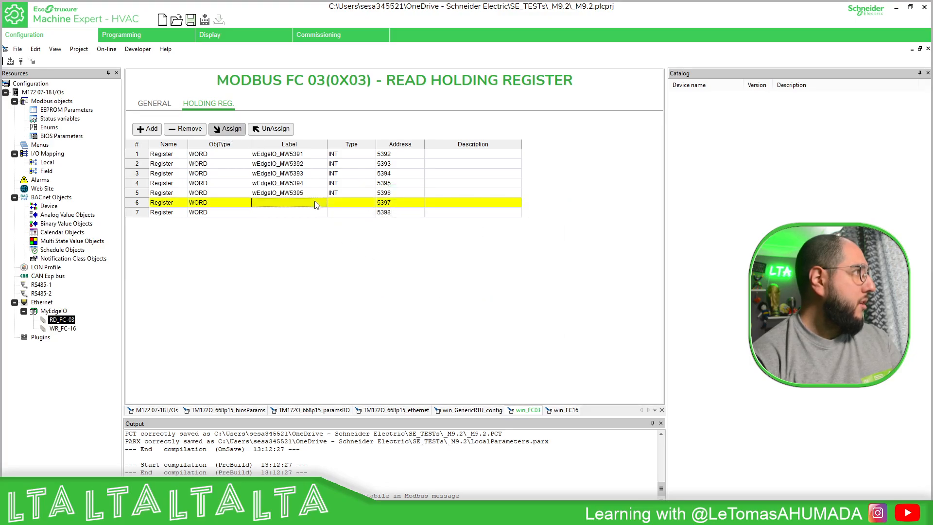
click(226, 130)
click(481, 286)
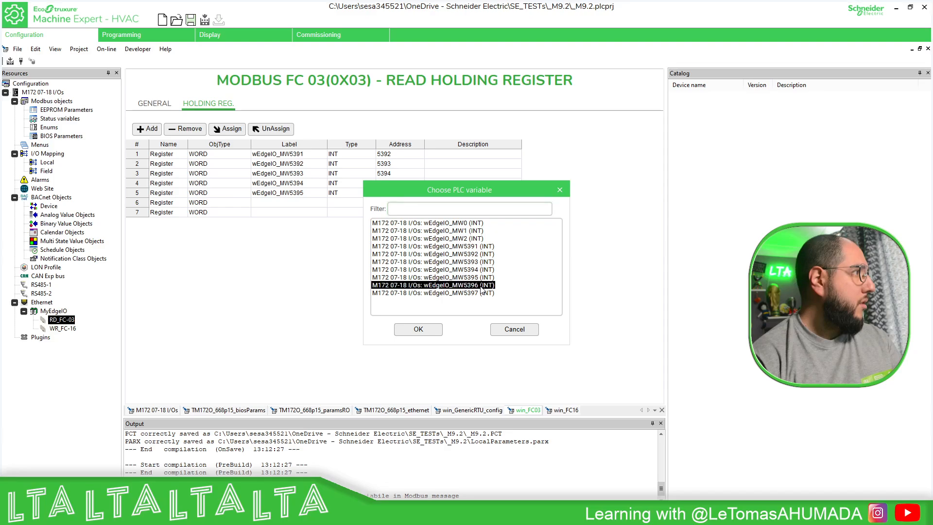
click(401, 330)
click(317, 213)
click(227, 129)
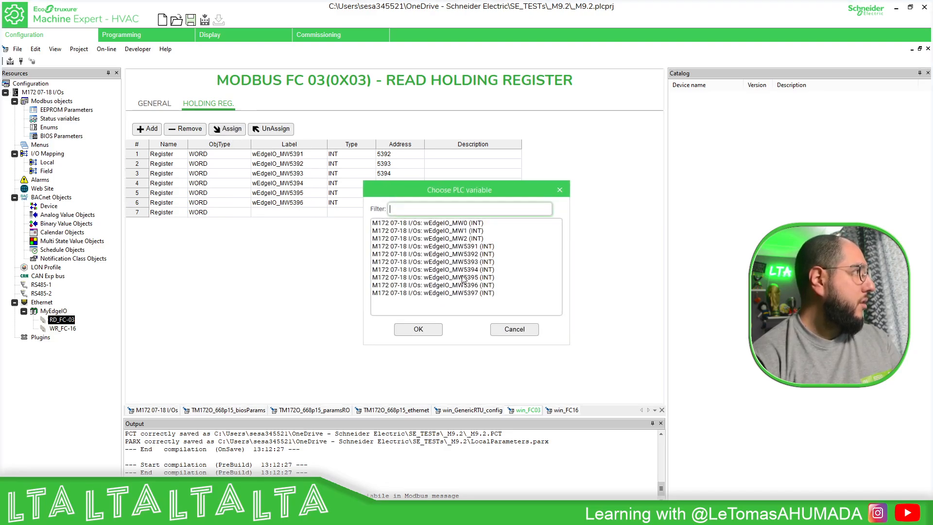
click(474, 293)
click(419, 329)
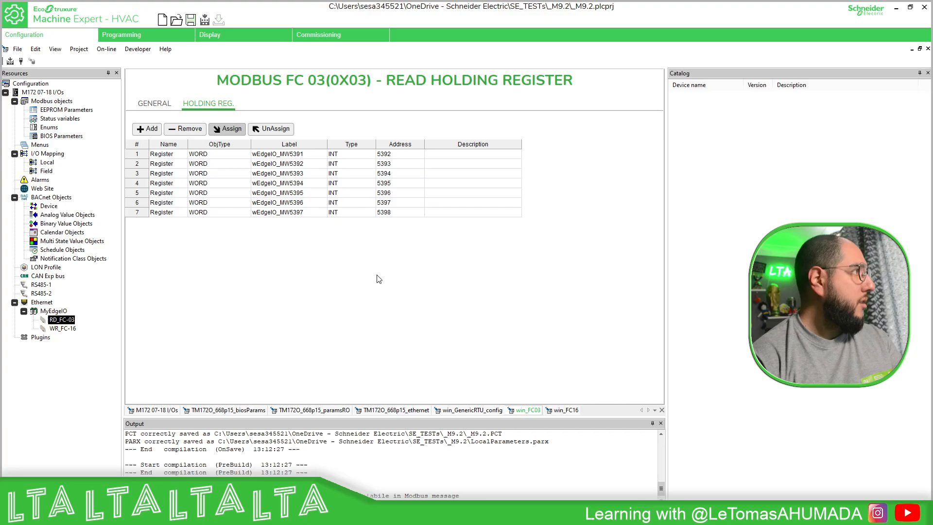
In the status variables, set the IEC type of wEdgeIO_MW0, wEdgeIO_MW1 and wEdgeIO_MW2 to WORD.
click(355, 156)
click(78, 119)
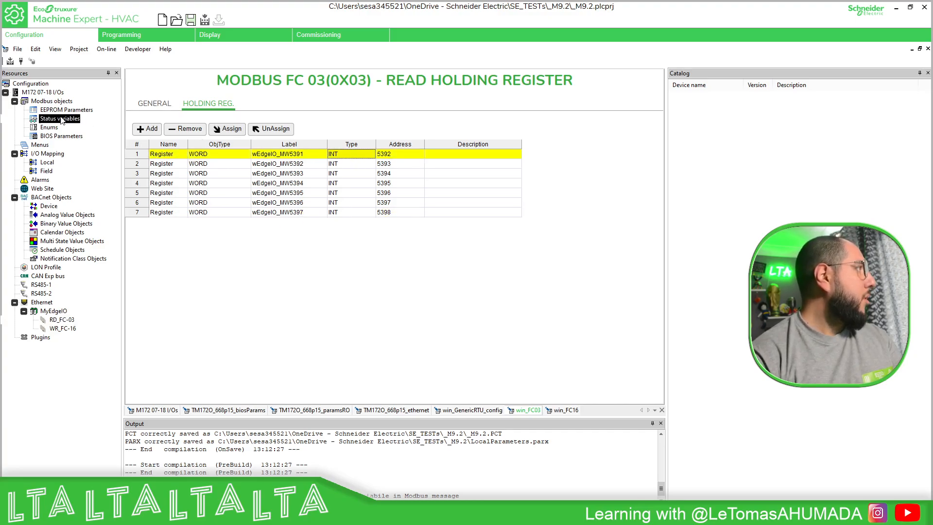
click(346, 136)
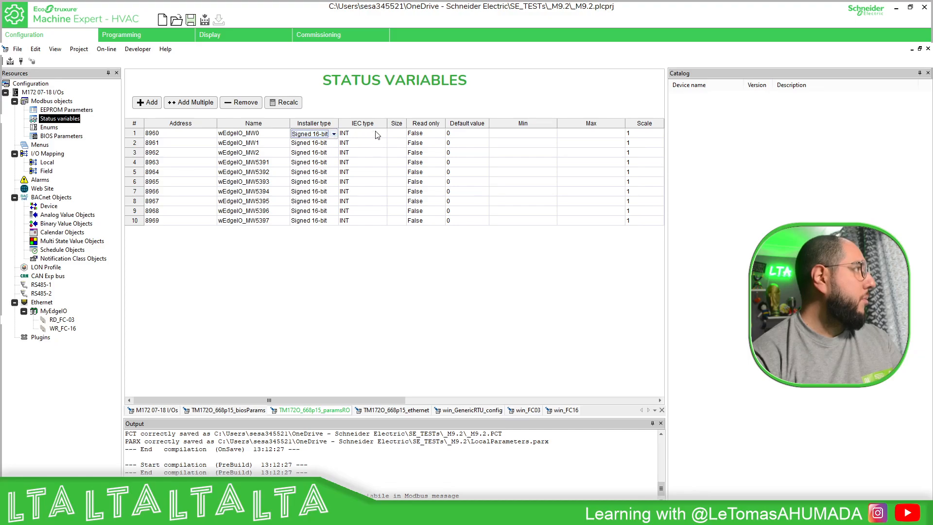
click(378, 134)
click(349, 158)
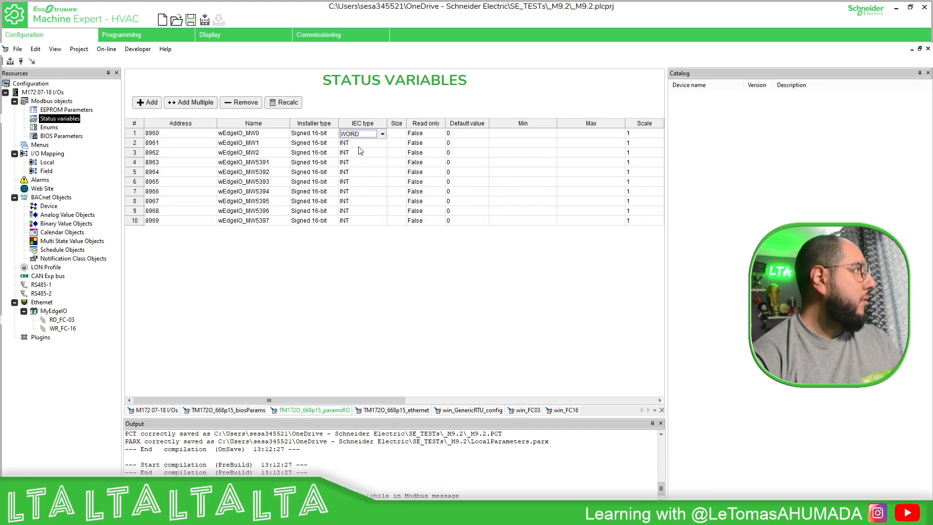
click(360, 143)
click(382, 143)
click(349, 167)
click(360, 153)
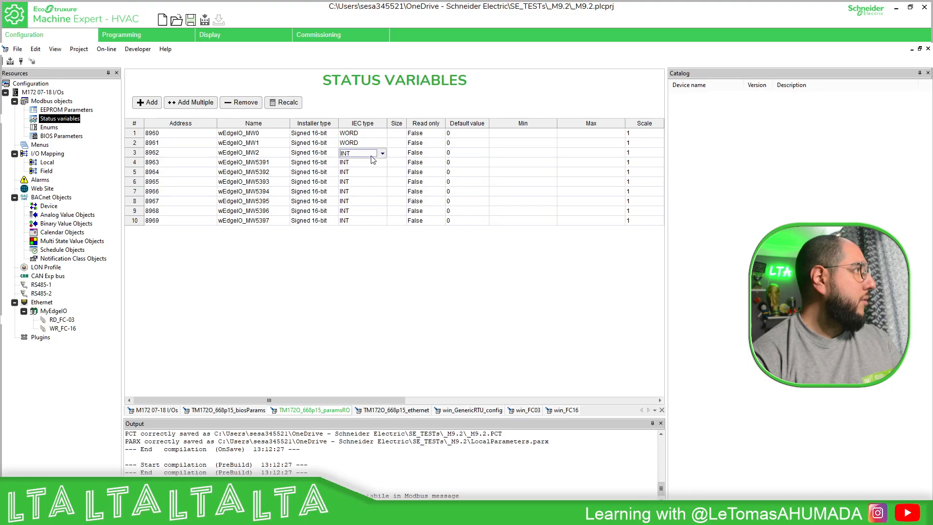
click(382, 153)
click(349, 177)
Set the IEC type of wEdgeIO_MW5391, wEdgeIO_MW5392 and wEdgeIO_MW5393 to WORD.
click(359, 162)
click(382, 163)
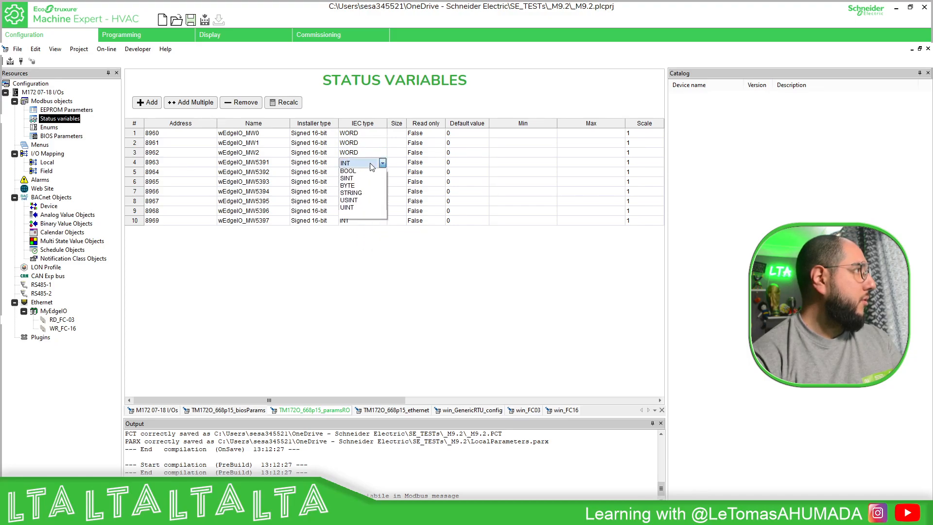
click(350, 186)
click(360, 172)
click(381, 172)
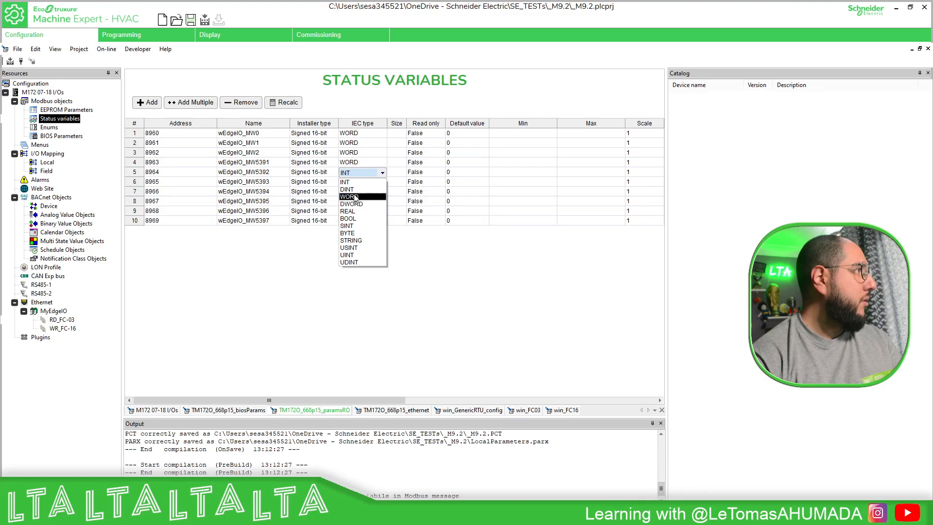
click(350, 196)
click(360, 181)
click(382, 182)
click(360, 205)
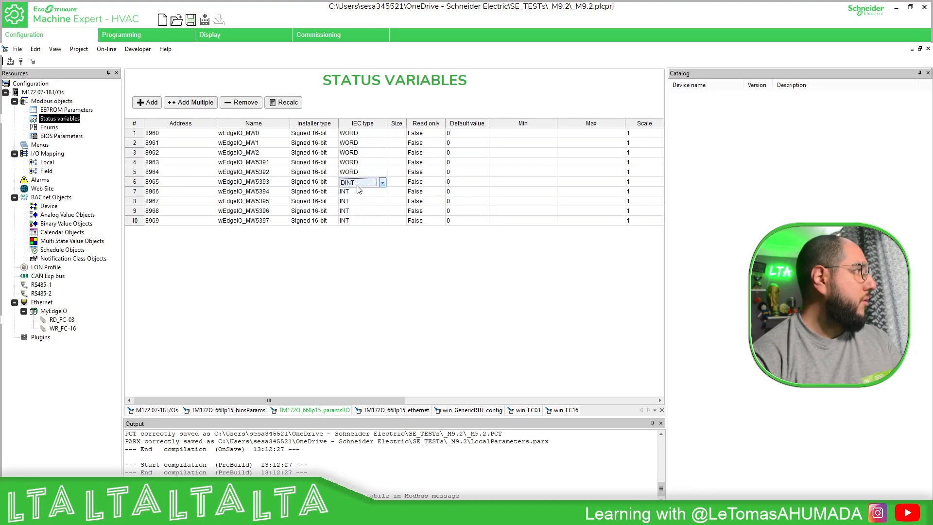
click(382, 182)
click(362, 204)
Set the IEC type of wEdgeIO_MW5394, wEdgeIO_MW5395, wEdgeIO_MW5396 and wEdgeIO_MW5397 to WORD.
click(362, 193)
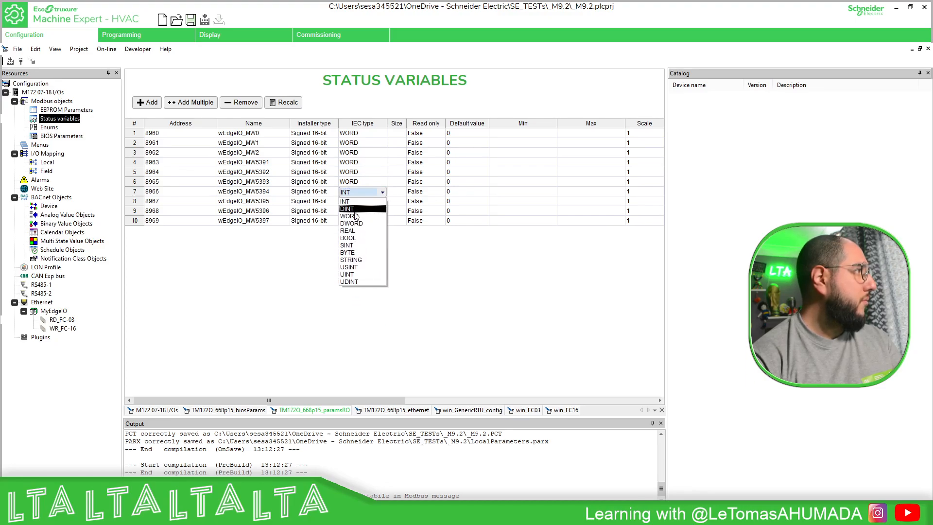
click(357, 215)
click(362, 201)
click(360, 226)
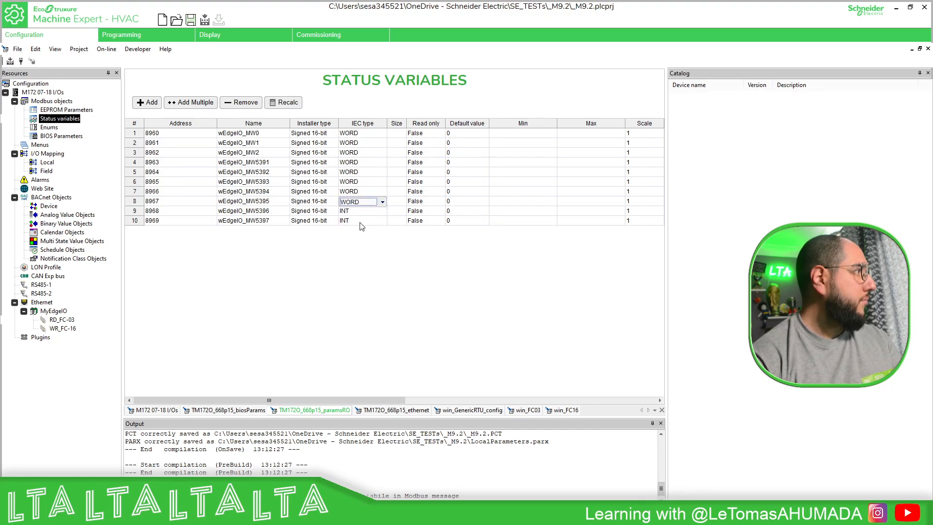
click(362, 211)
click(360, 236)
click(362, 220)
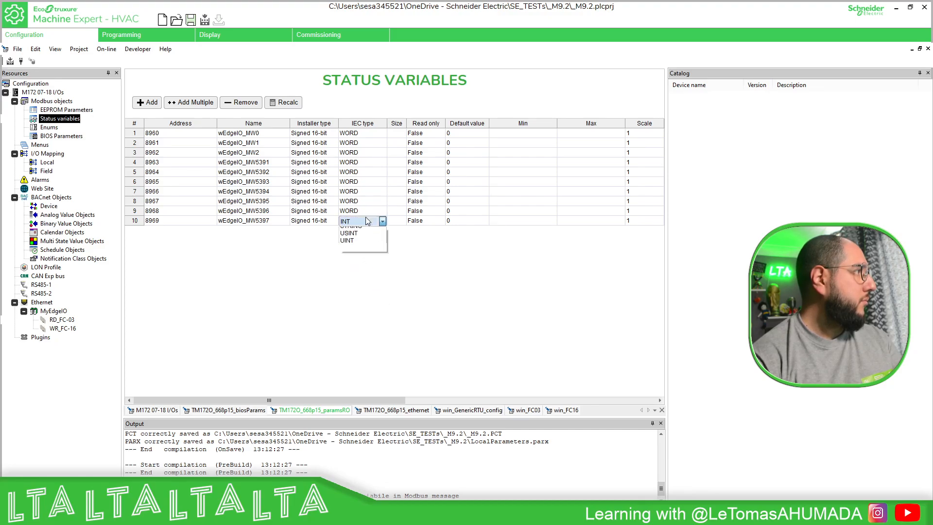
click(360, 245)
Set the installer type of wEdgeIO_MW0, wEdgeIO_MW1 and wEdgeIO_MW2 to Unsigned 16-bit.
click(314, 133)
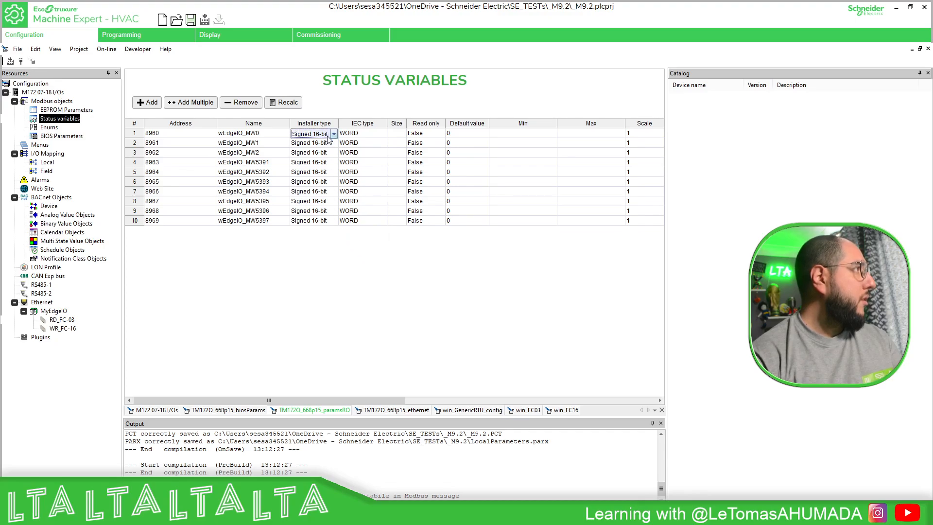
click(315, 158)
click(314, 143)
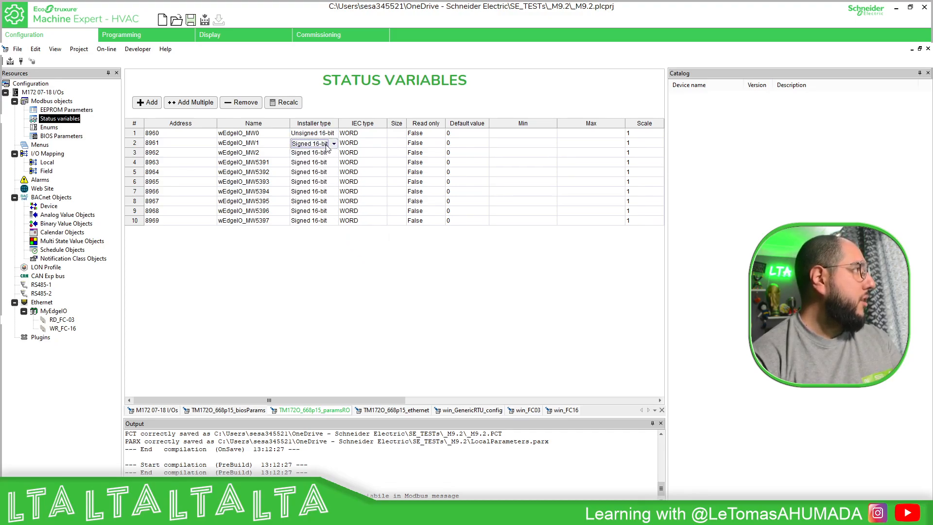
click(320, 167)
click(320, 152)
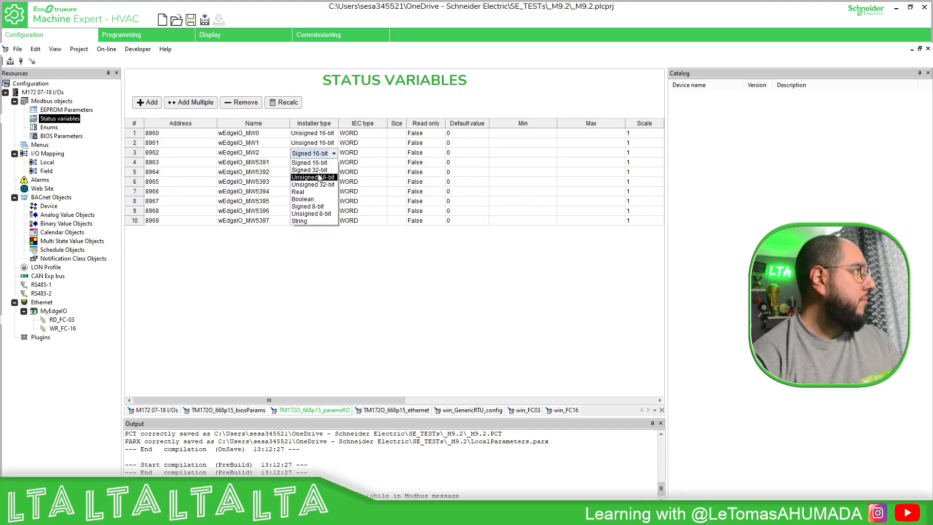
click(321, 177)
Set the installer type of wEdgeIO_MW5391, wEdgeIO_MW5392 and wEdgeIO_MW5393 to Unsigned 16-bit.
click(328, 163)
click(313, 186)
click(314, 172)
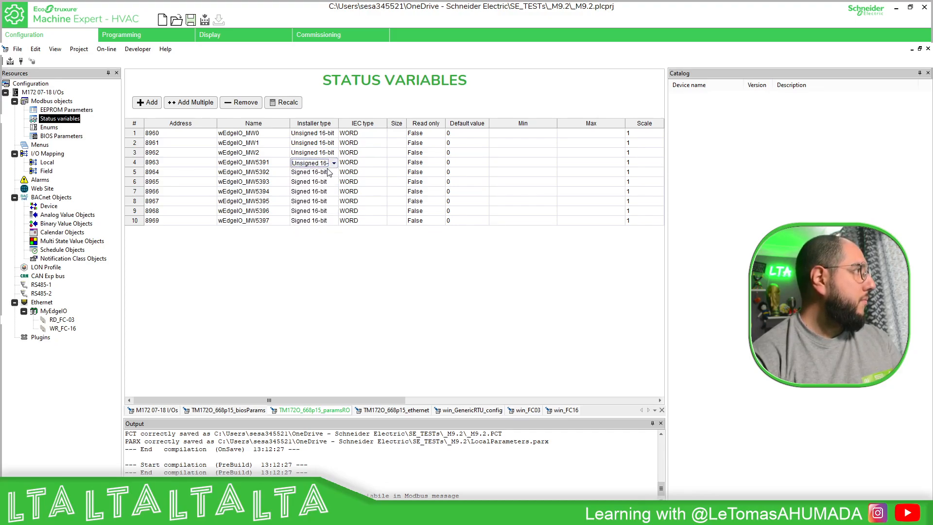
click(334, 172)
click(314, 196)
click(313, 181)
click(333, 182)
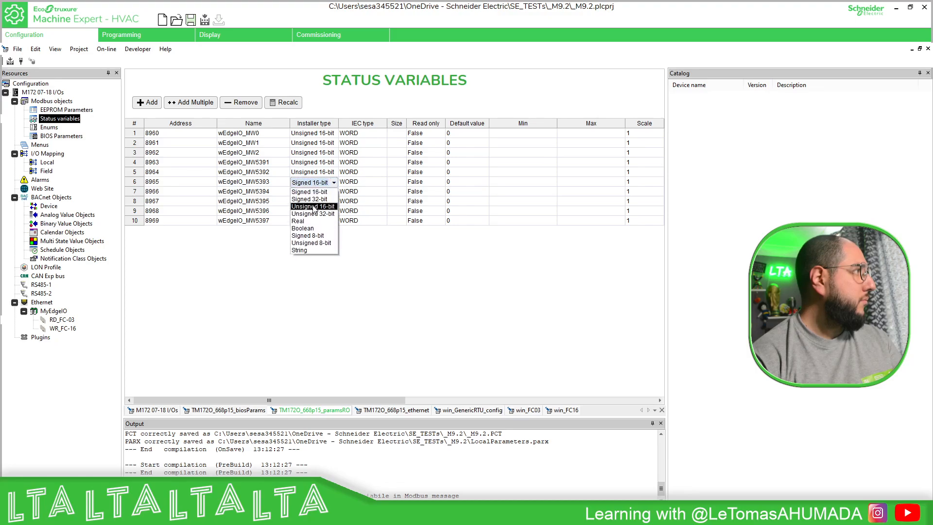
click(313, 206)
Set the installer type of wEdgeIO_MW5394 and wEdgeIO_MW5395 to Unsigned 16-bit.
click(314, 191)
click(334, 191)
click(321, 216)
click(333, 202)
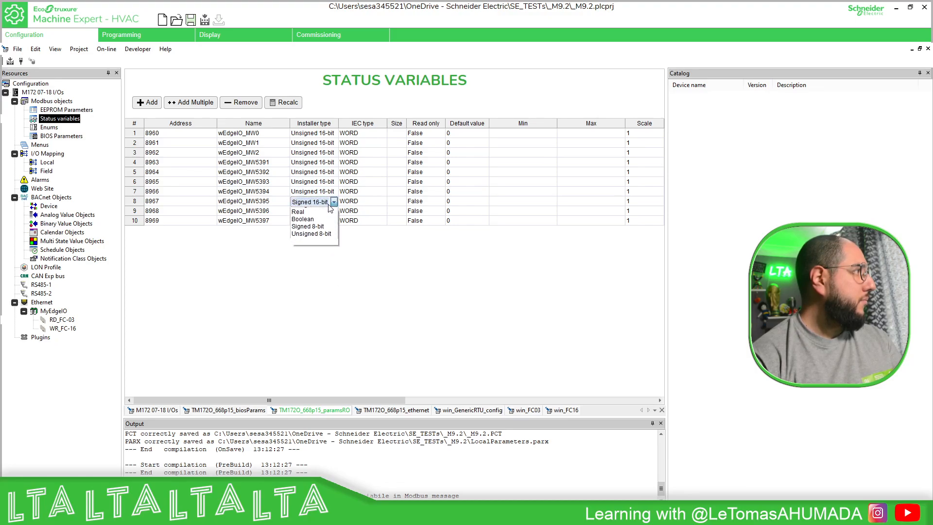
click(314, 226)
click(331, 202)
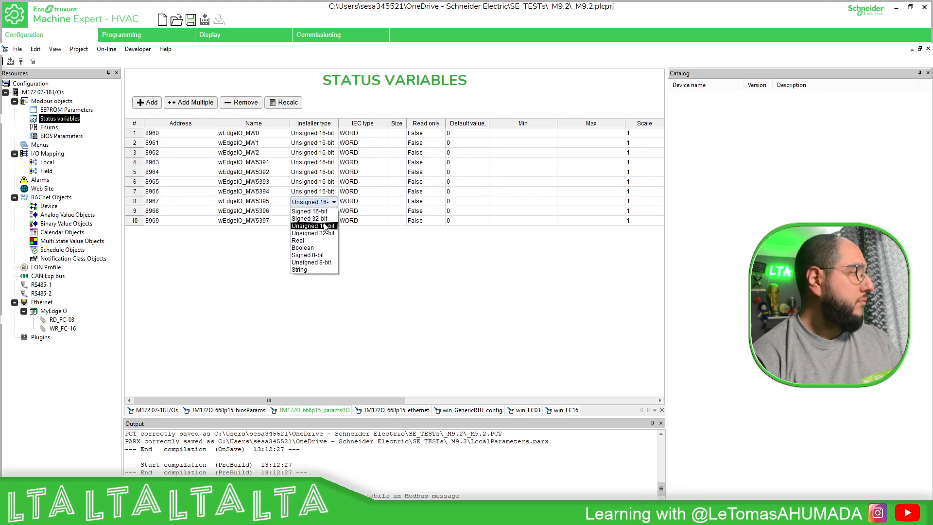
click(321, 226)
Set the installer type of wEdgeIO_MW5397 and wEdgeIO_MW5396 to Unsigned 16-bit, and widen the installer type column.
click(325, 218)
click(326, 220)
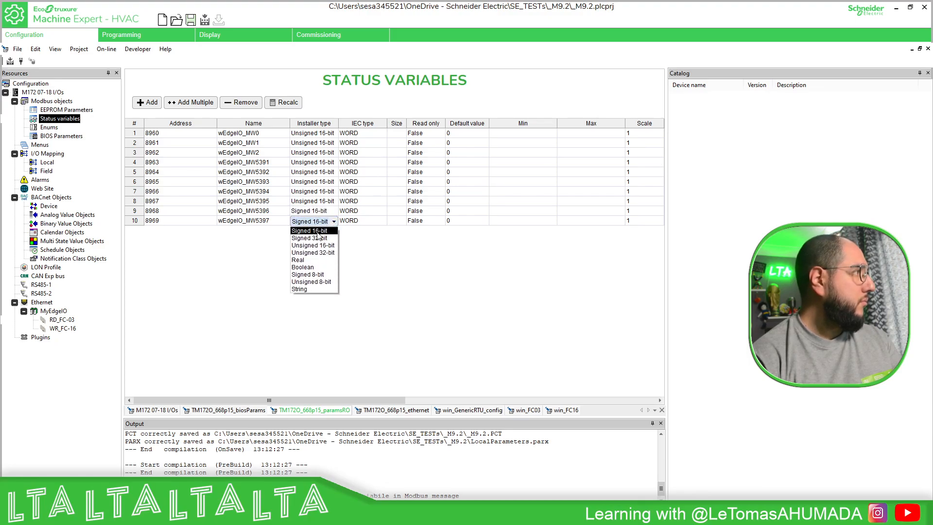
click(313, 238)
click(322, 211)
click(334, 211)
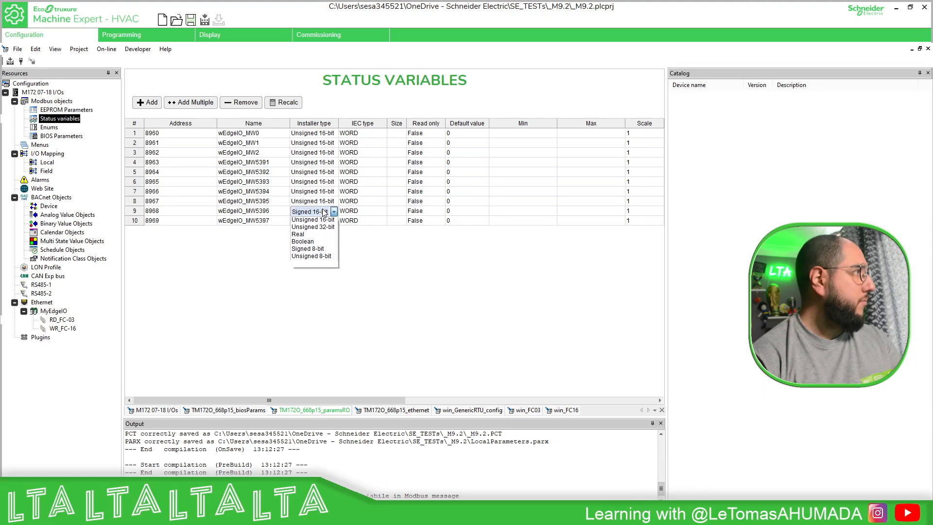
click(313, 233)
drag(338, 123, 355, 123)
Compile the project and try to connect to the target controller.
click(11, 61)
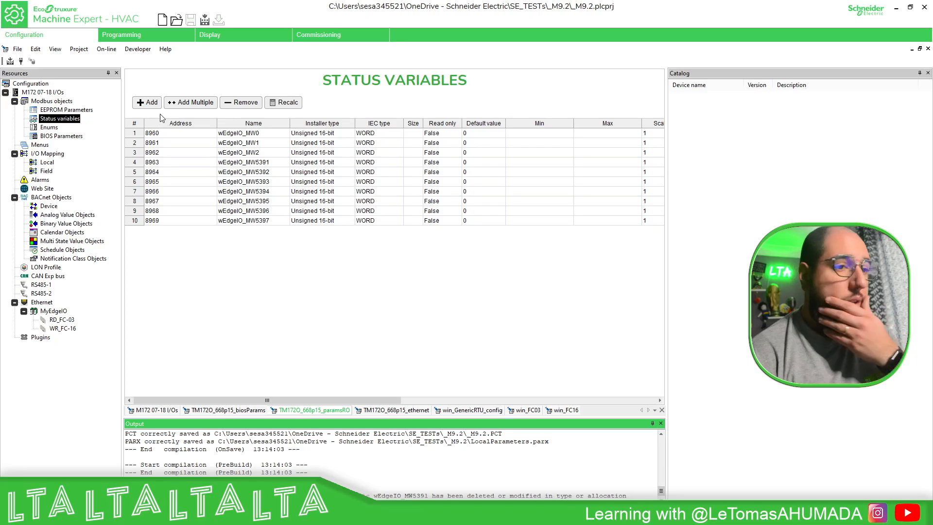
click(21, 62)
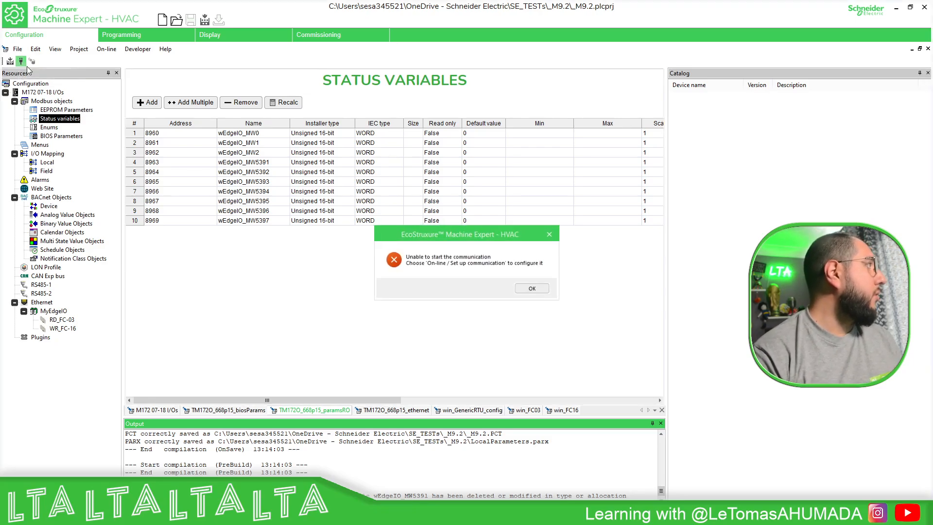
click(539, 291)
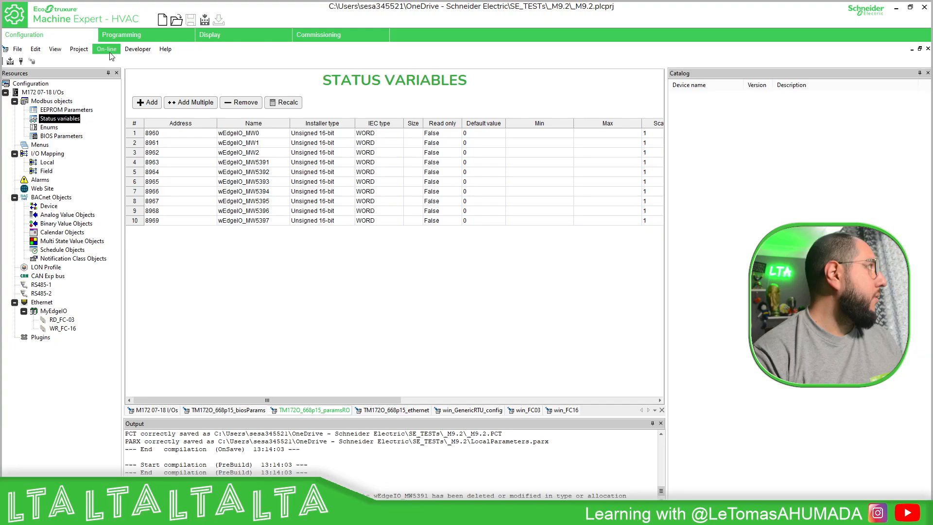
Set up the target communication over ModbusTCP with IP address 192.168.1.172.
click(132, 49)
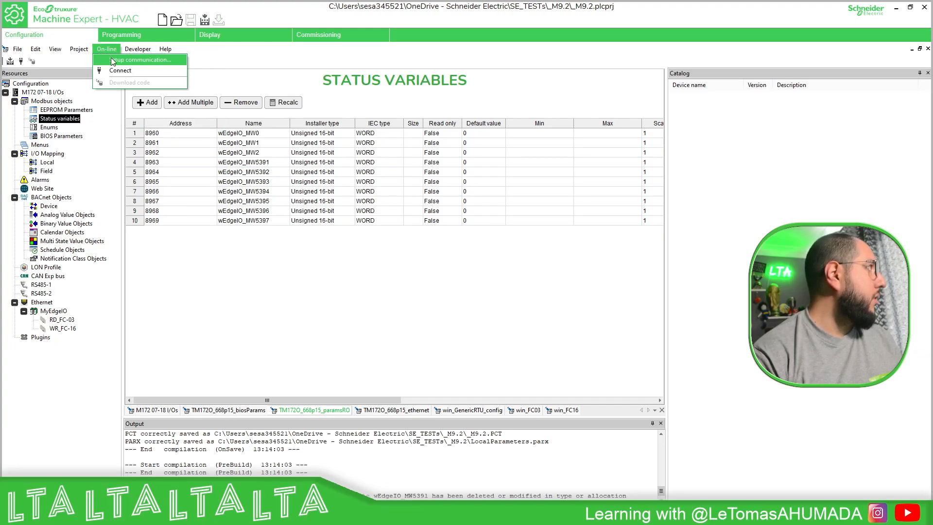
click(139, 59)
click(430, 249)
click(503, 279)
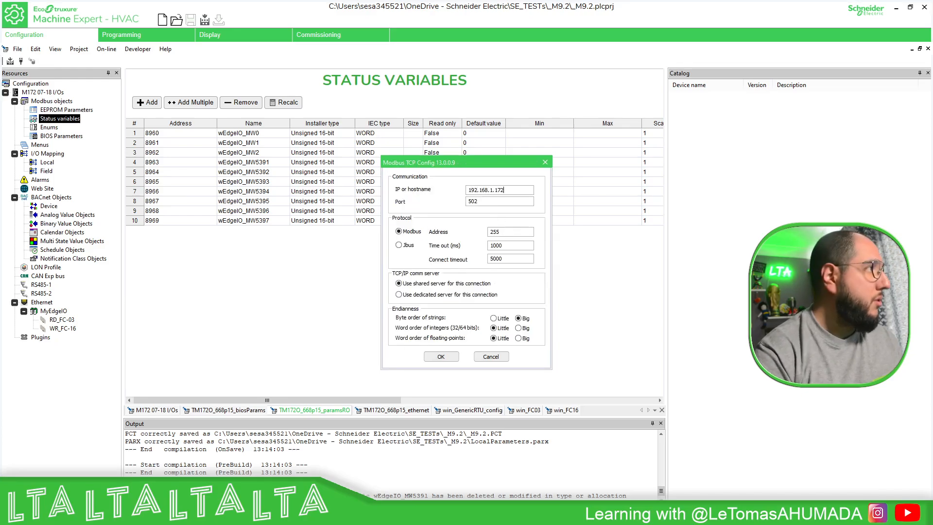
click(441, 357)
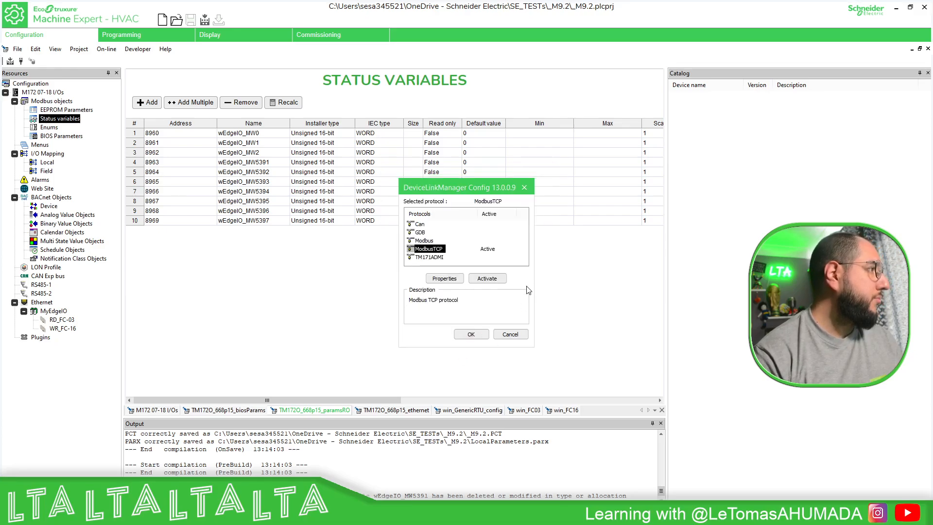
click(468, 334)
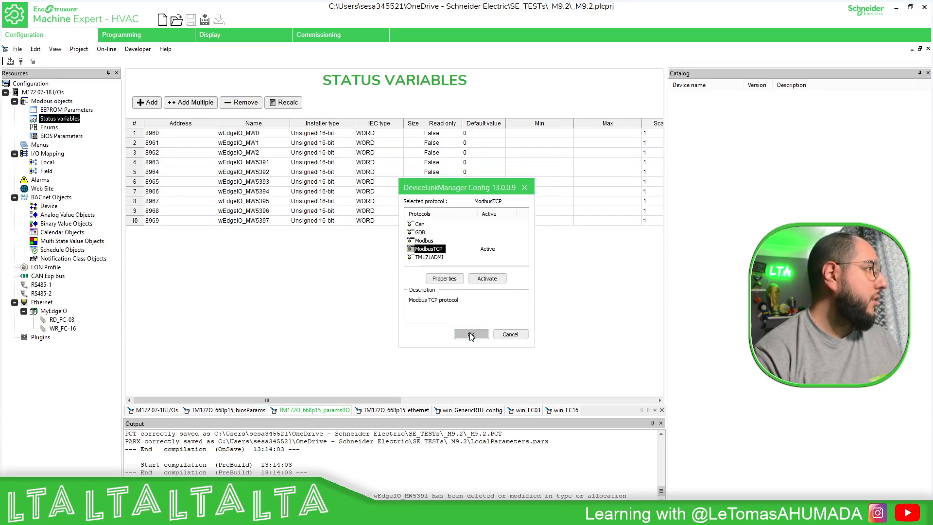
Connect to the target controller and download everything to it.
click(21, 62)
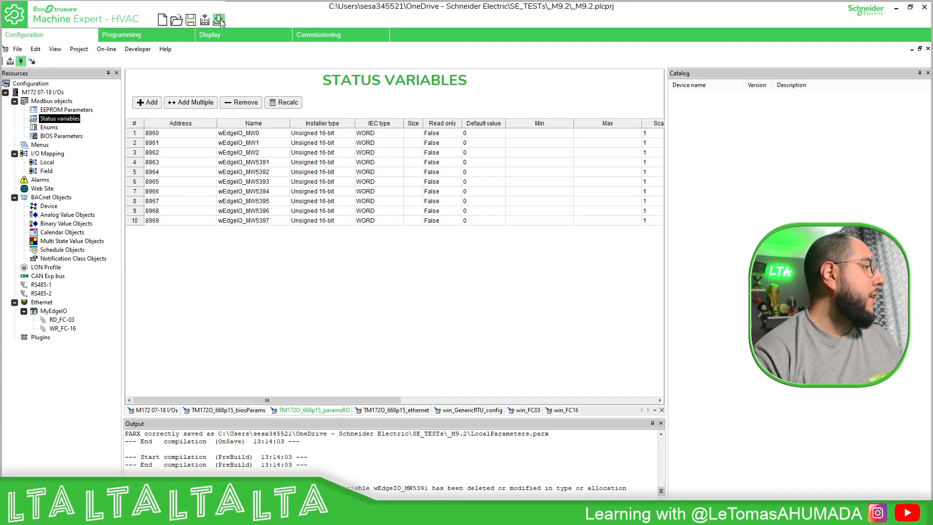
click(219, 20)
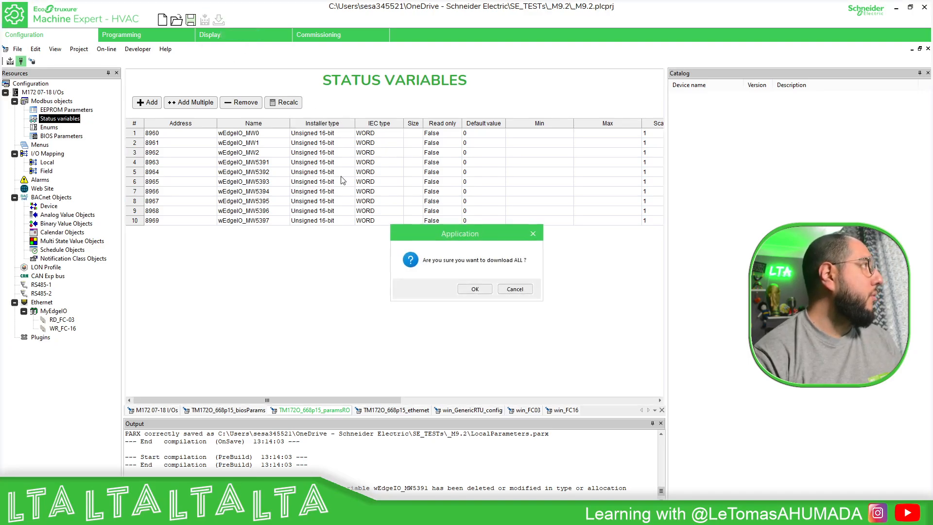
click(476, 289)
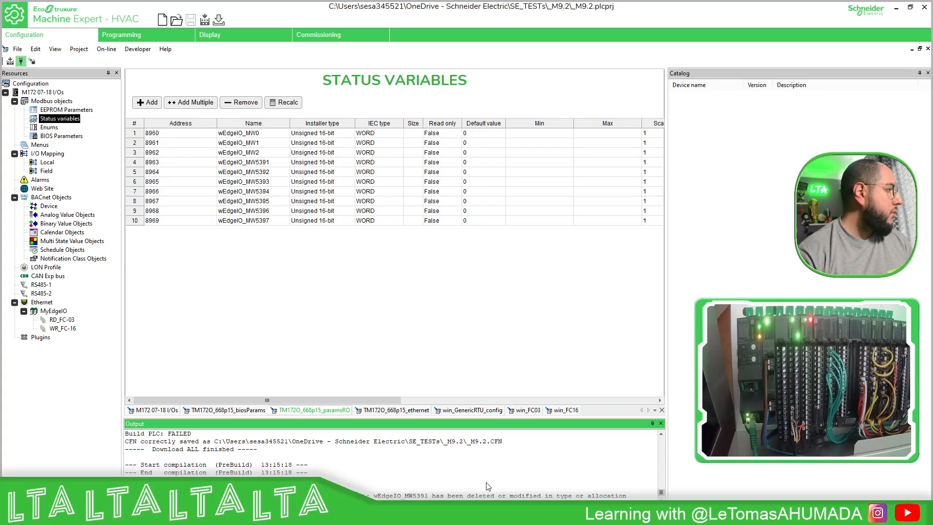
From the wEdgeIO_MW5391 build error, reassign wEdgeIO_MW5391 to the first register of RD_FC-03 and wEdgeIO_MW5392 to the second.
double_click(486, 496)
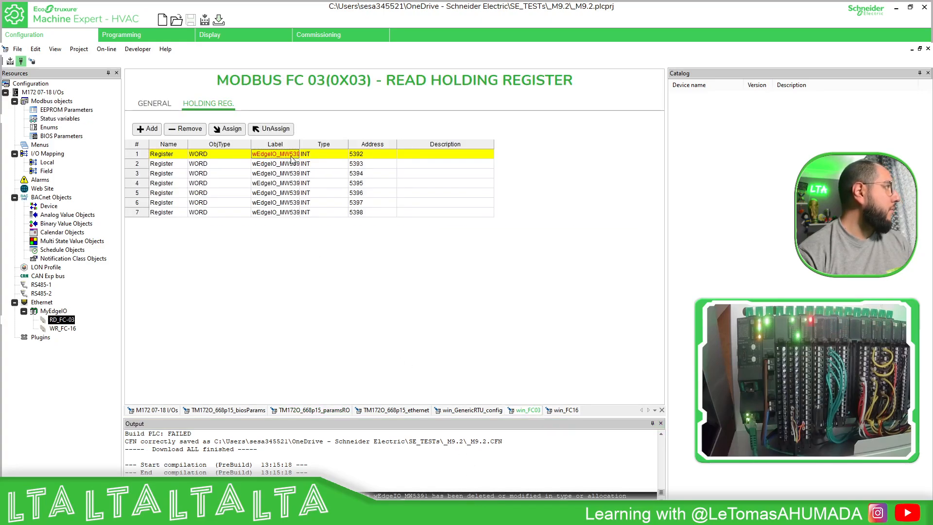
click(230, 130)
double_click(459, 244)
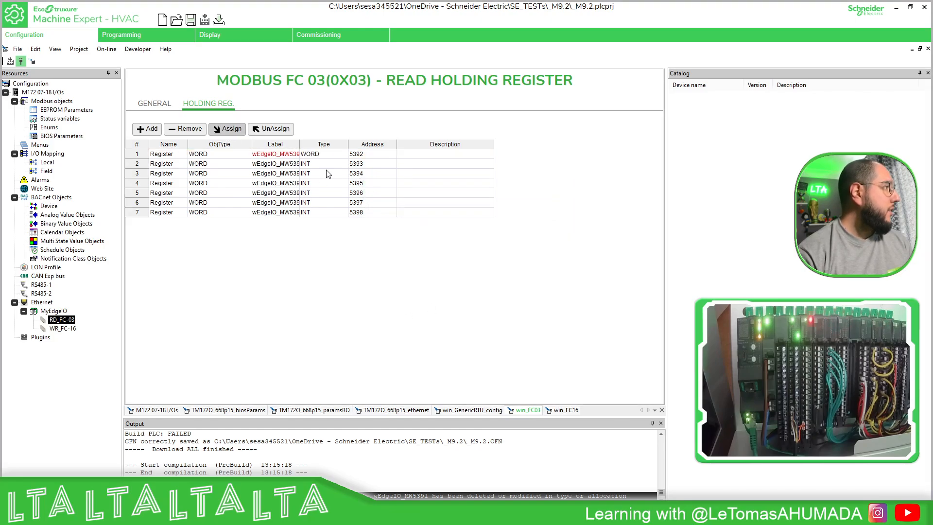
click(286, 165)
click(230, 134)
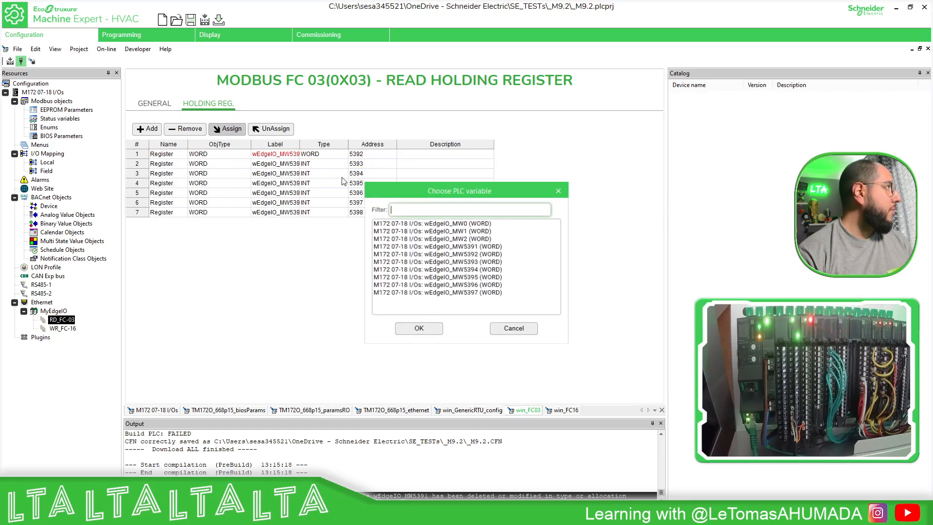
click(456, 258)
click(417, 328)
Reassign wEdgeIO_MW5393 to the third register and wEdgeIO_MW5394 to the fourth register of RD_FC-03.
click(294, 174)
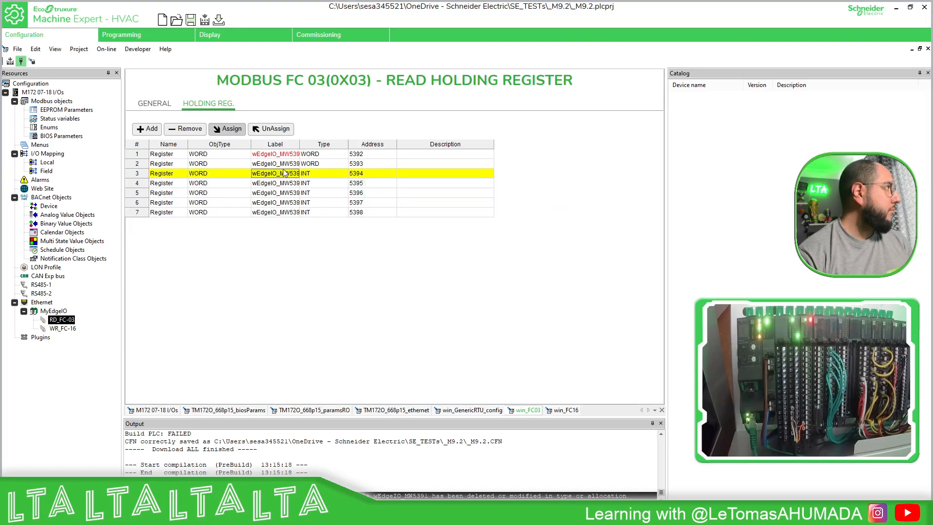
click(228, 128)
click(459, 263)
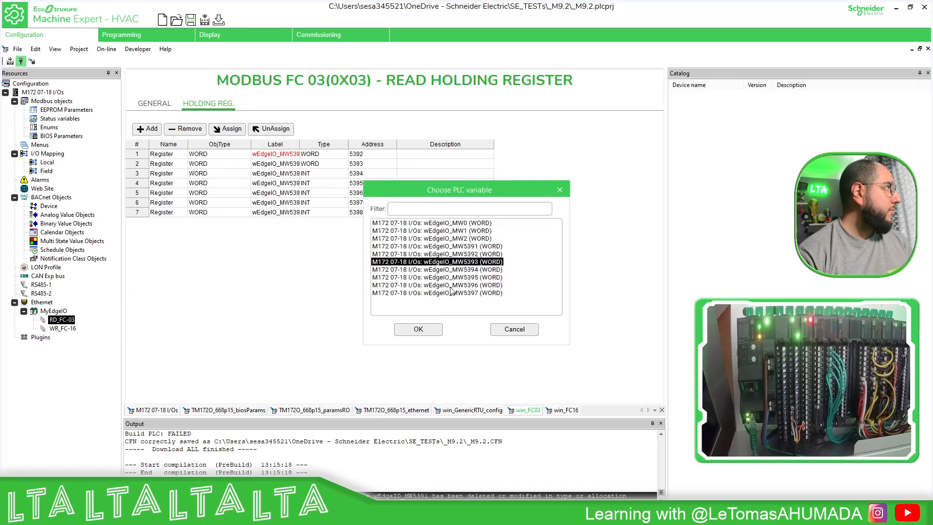
click(427, 330)
click(292, 184)
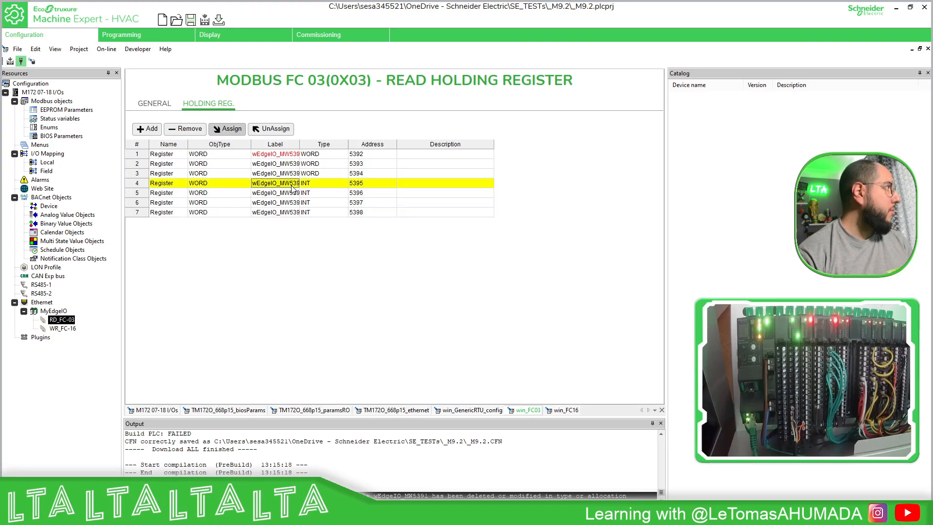
click(228, 129)
click(459, 270)
click(428, 329)
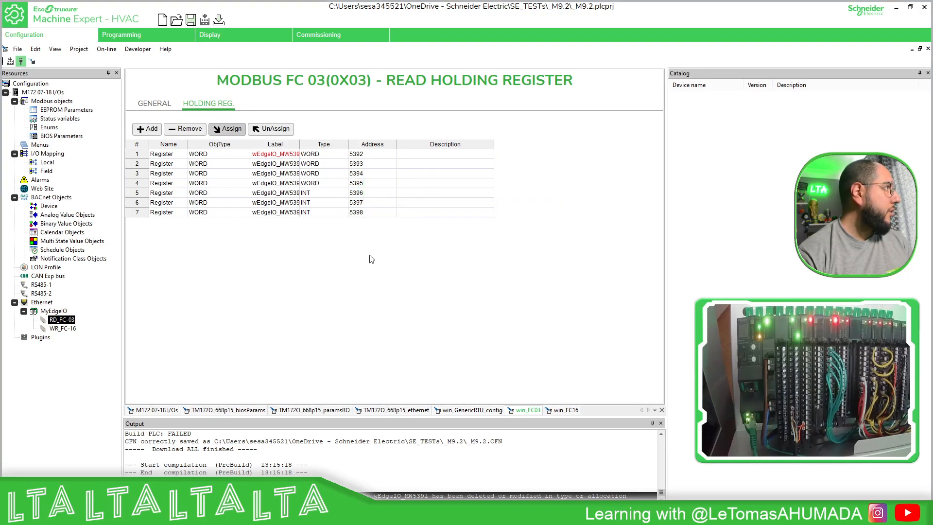
Reassign wEdgeIO_MW5395 to the fifth register of RD_FC-03.
click(293, 201)
click(229, 129)
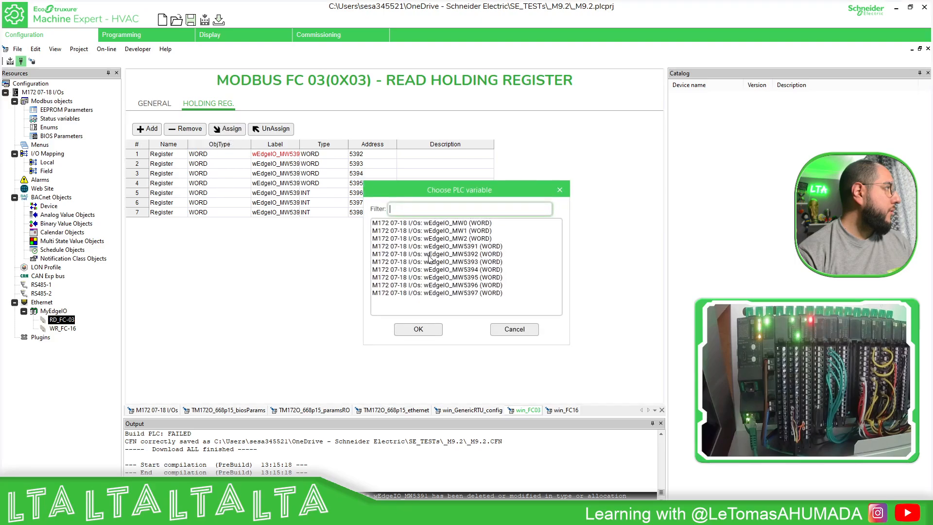
click(473, 284)
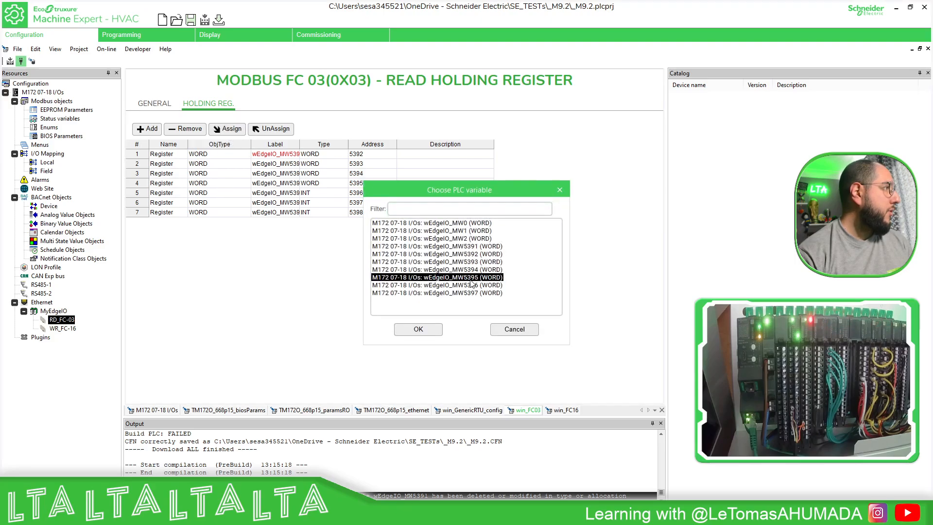
click(427, 329)
Reassign wEdgeIO_MW5396 to the sixth register and wEdgeIO_MW5397 to the seventh register of RD_FC-03.
click(291, 203)
click(229, 129)
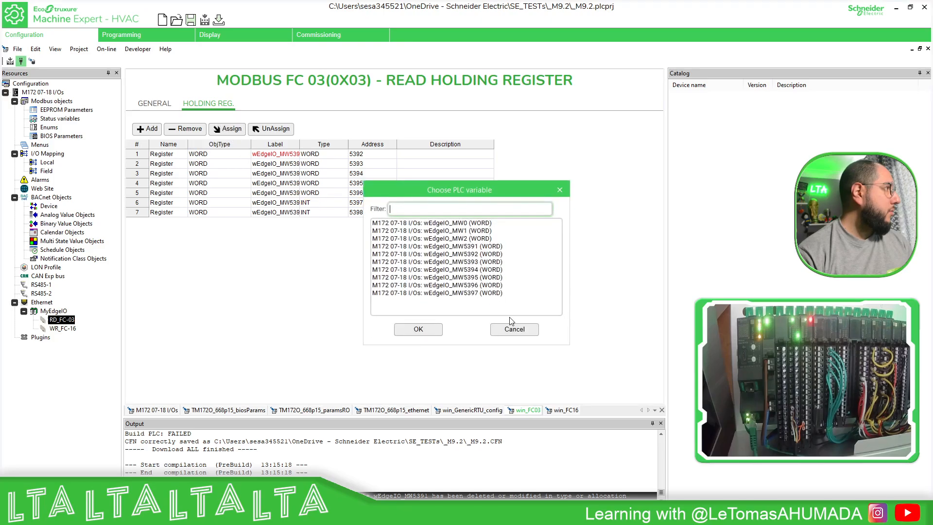
click(467, 285)
click(416, 331)
click(295, 214)
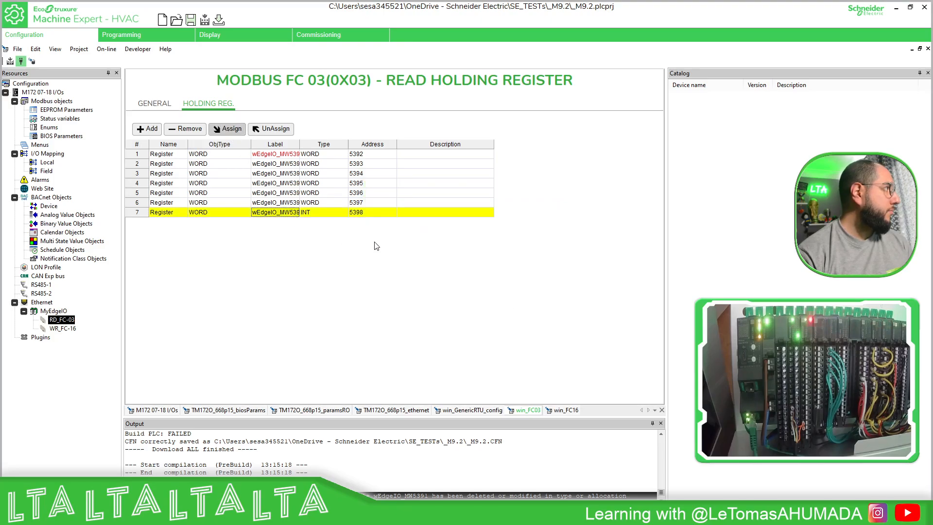
click(242, 132)
click(469, 291)
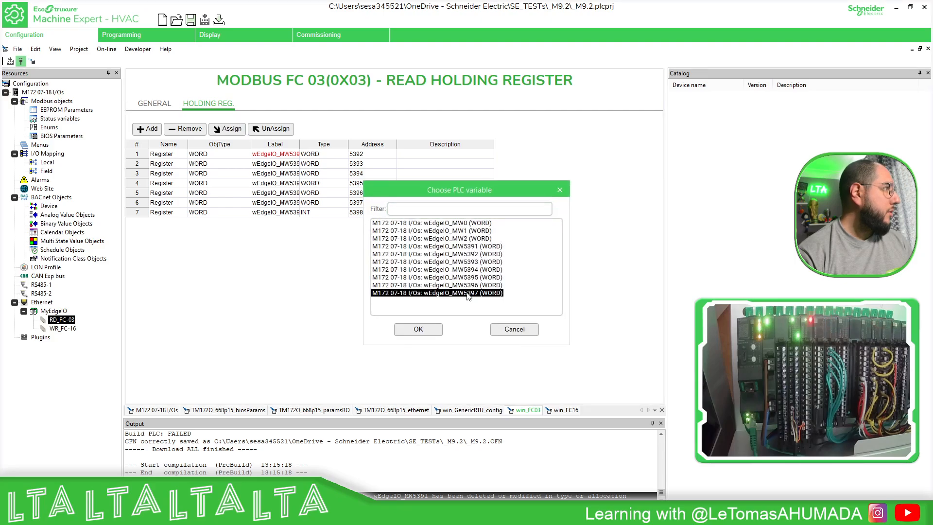
click(419, 330)
Reassign wEdgeIO_MW0 to the first register of the WR_FC-16 write request and compile the configuration.
double_click(73, 329)
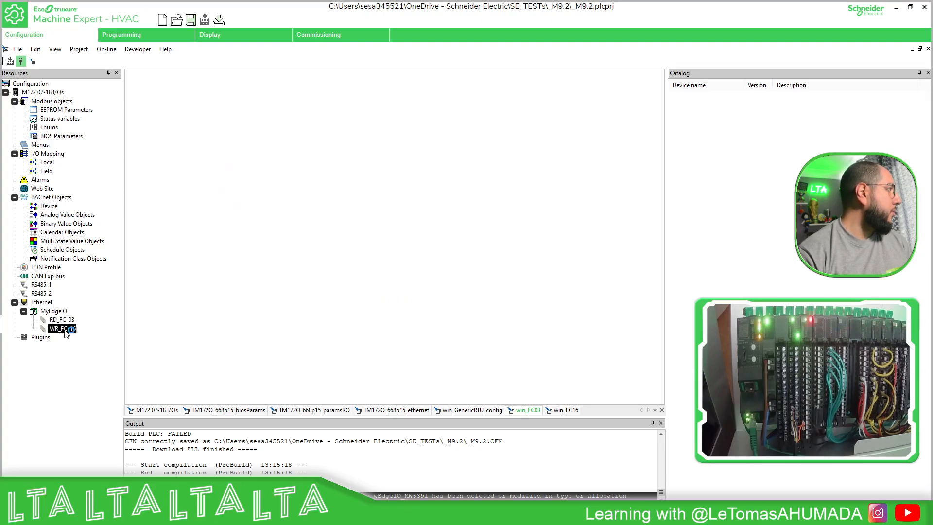
click(222, 104)
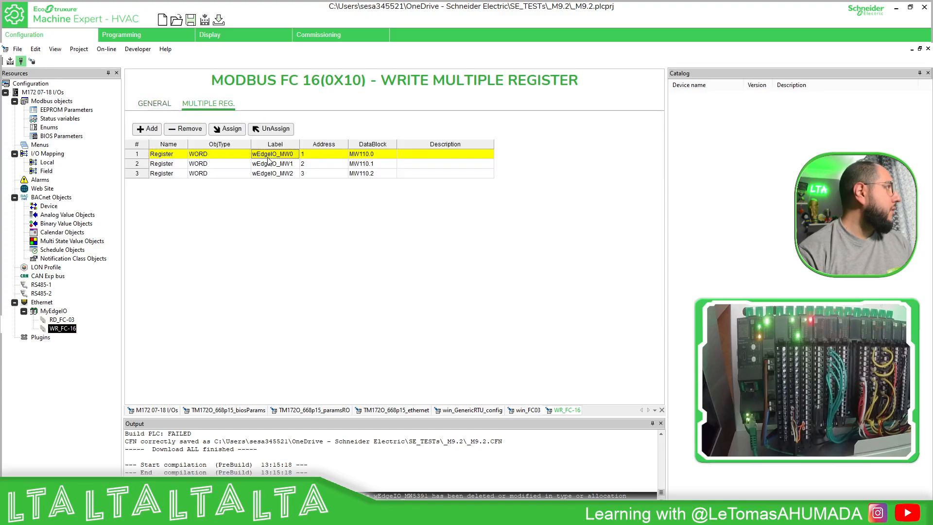
click(227, 129)
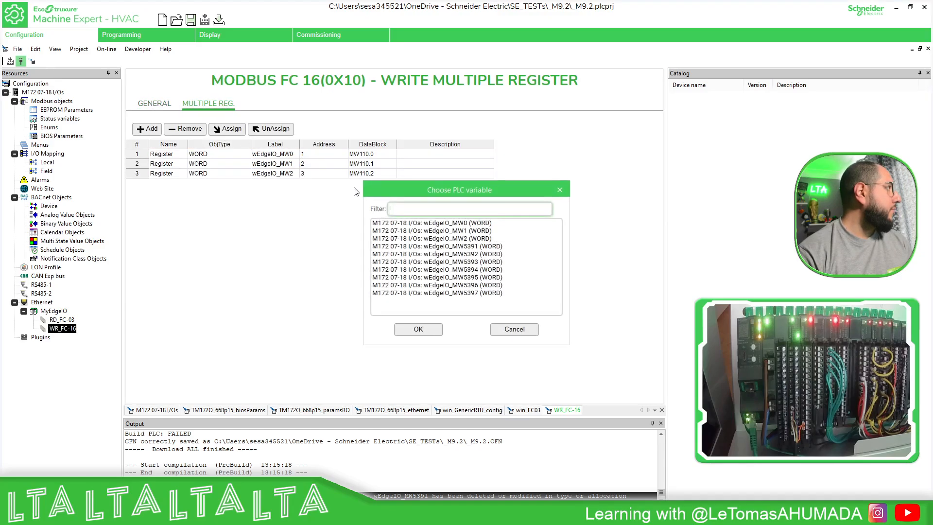
click(448, 224)
click(433, 328)
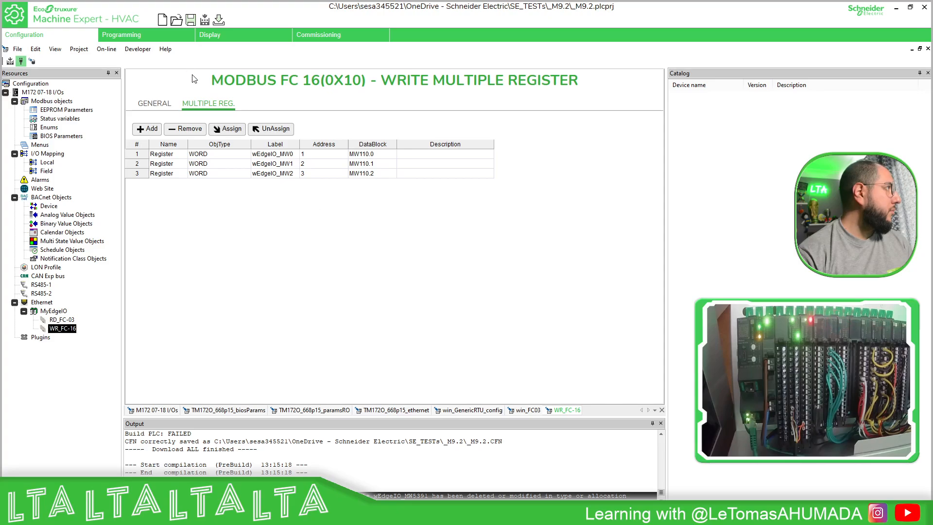
click(10, 61)
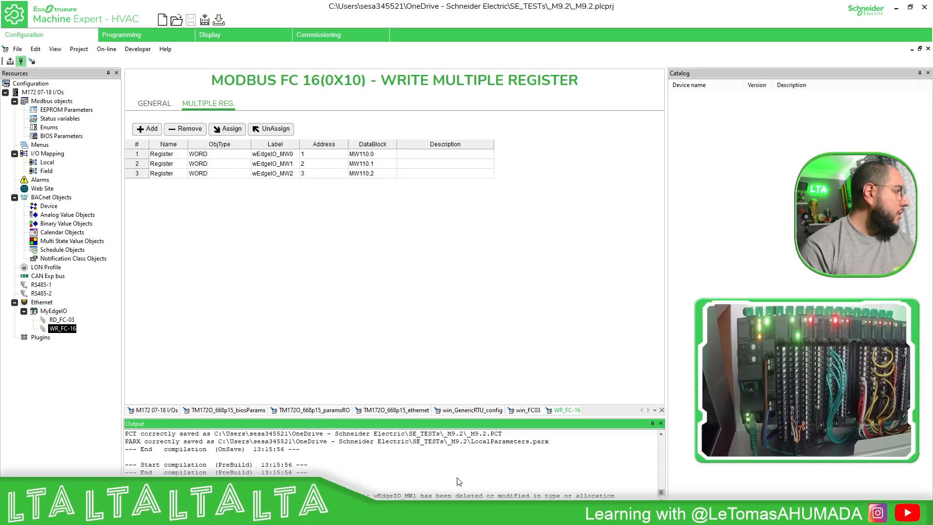
Reassign wEdgeIO_MW1 to the second register and wEdgeIO_MW2 to the third register of WR_FC-16.
click(264, 167)
click(227, 128)
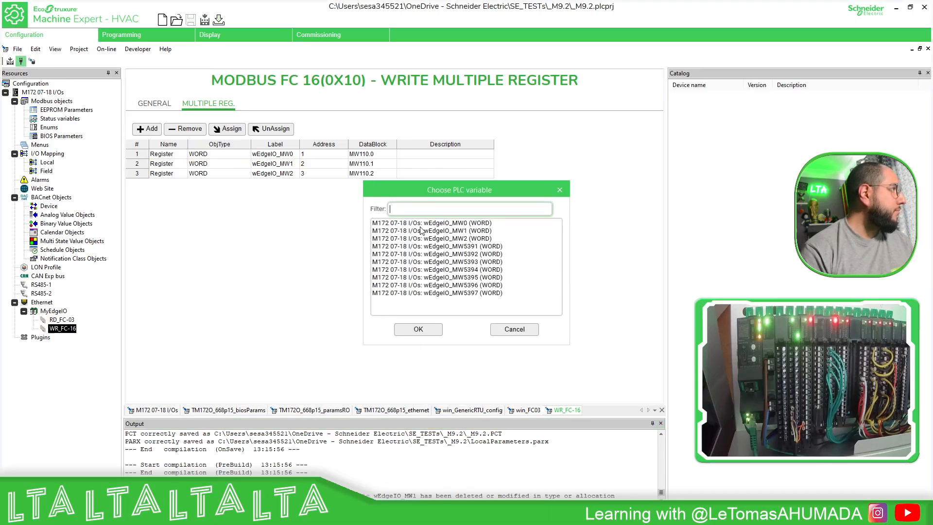
click(439, 232)
click(291, 174)
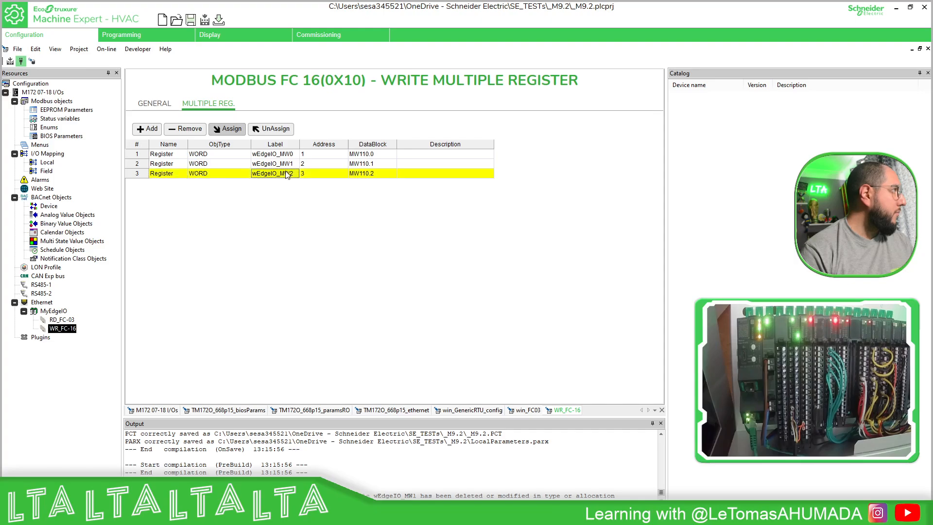
click(230, 129)
click(470, 242)
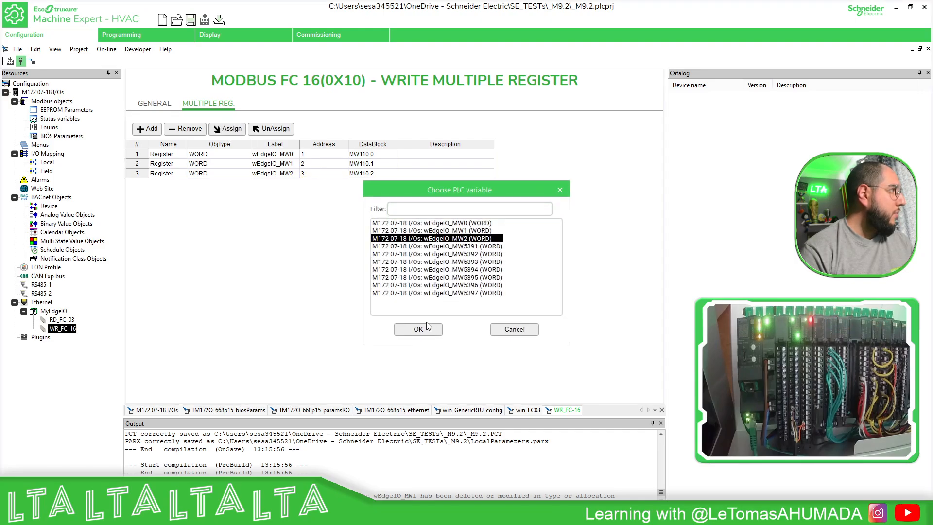
click(418, 329)
Compile the configuration and download everything to the M172 controller, including default parameter values and the reboot.
click(10, 61)
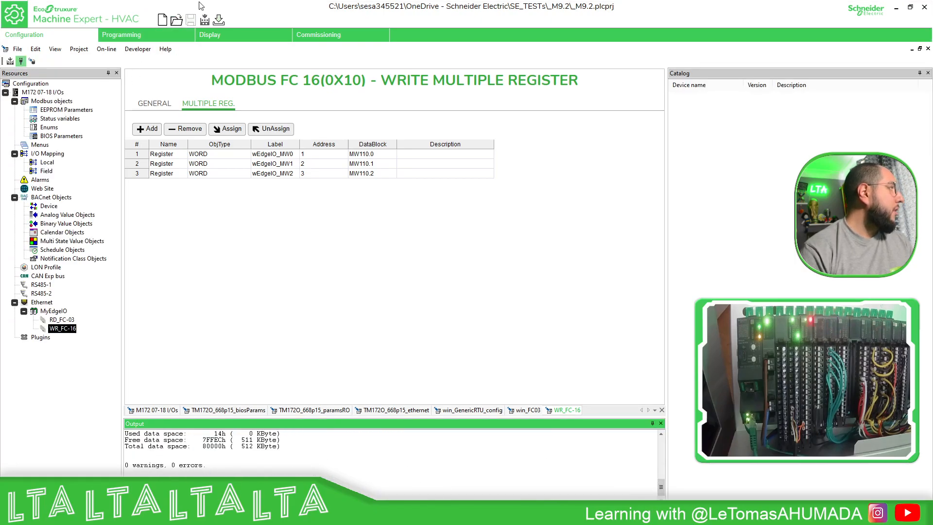
click(218, 19)
click(475, 289)
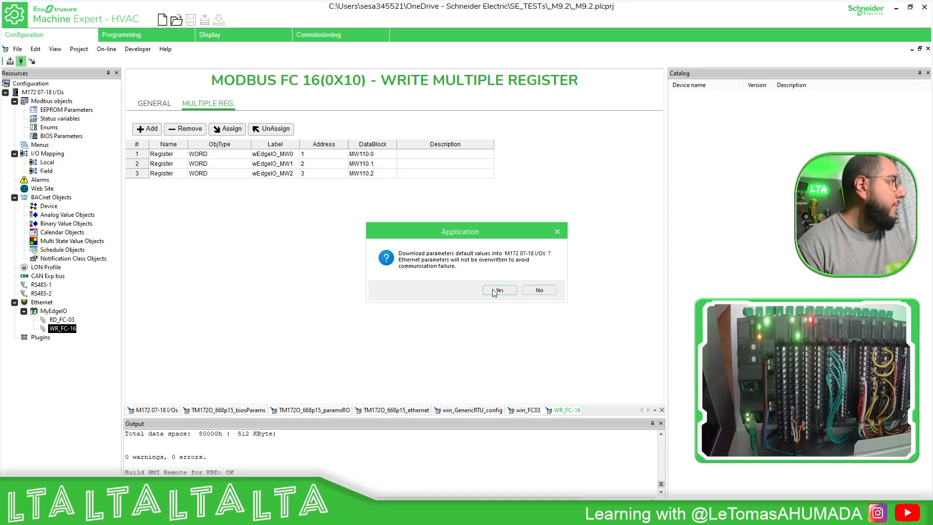
click(493, 290)
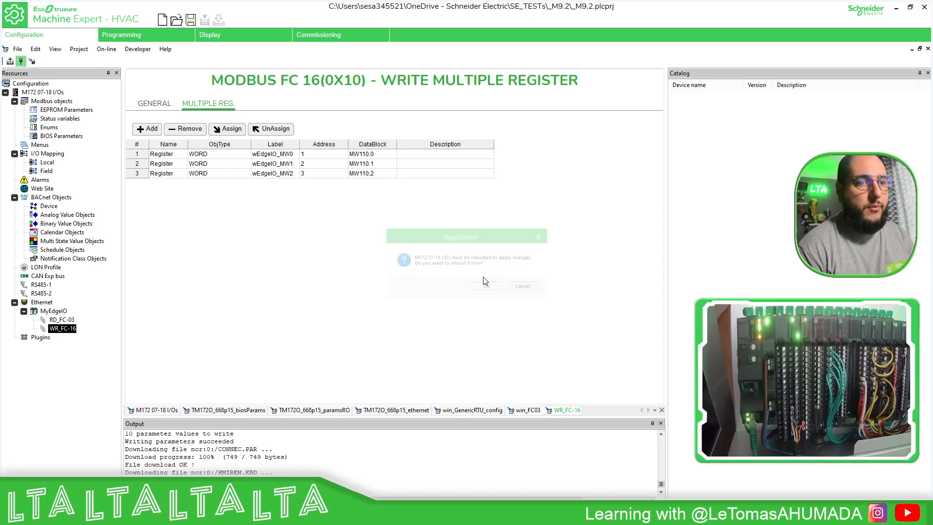
click(484, 290)
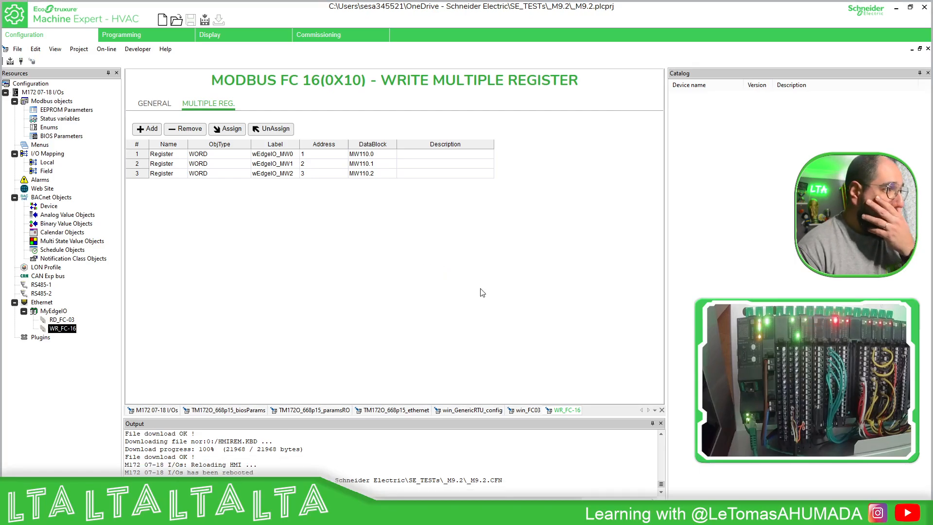
Connect to the target controller from the programming workspace and dismiss the Modbus TCP/IP notice.
click(161, 38)
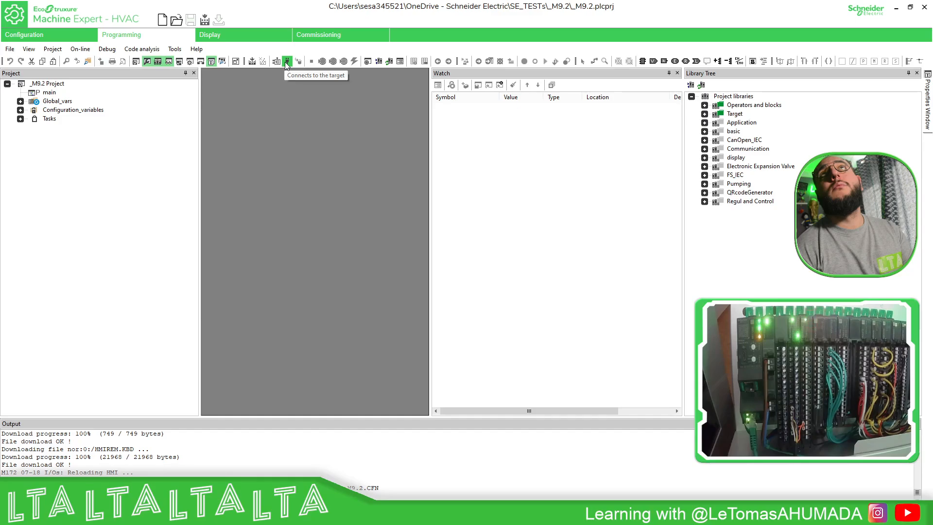
click(284, 63)
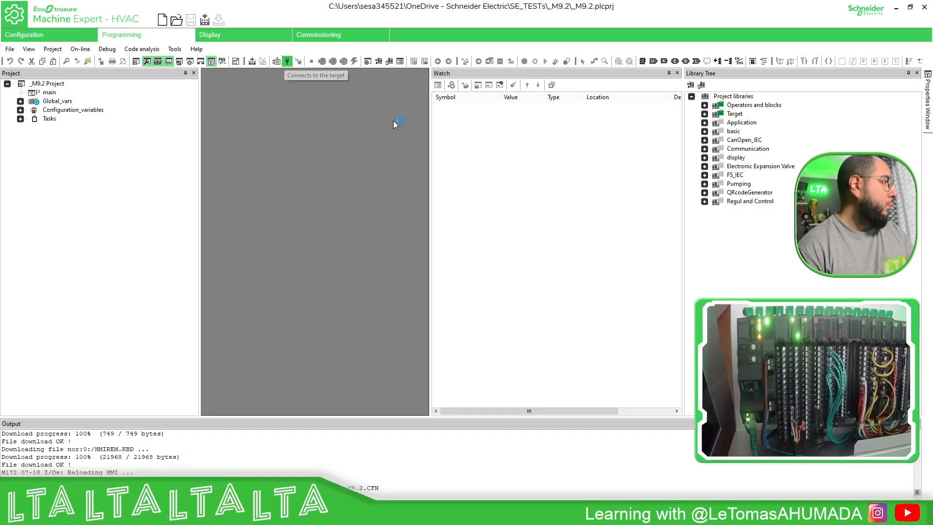
click(546, 291)
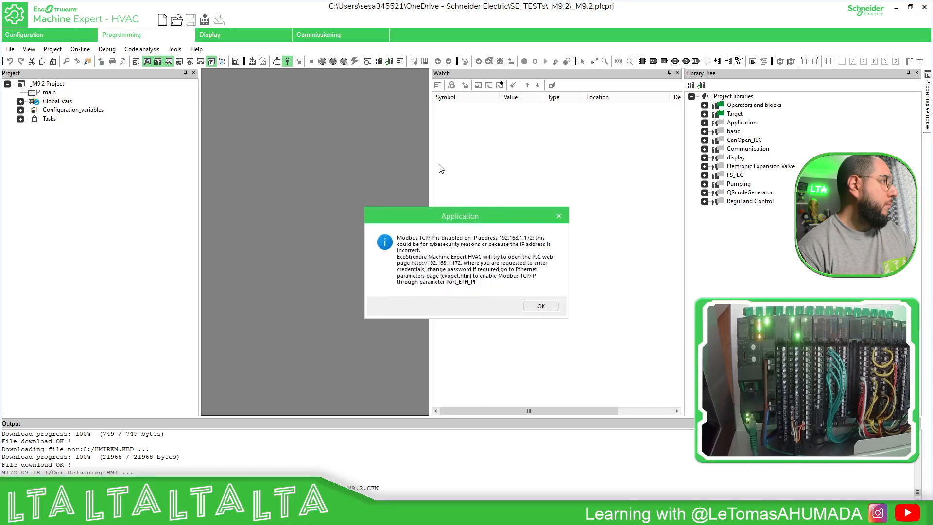
click(559, 216)
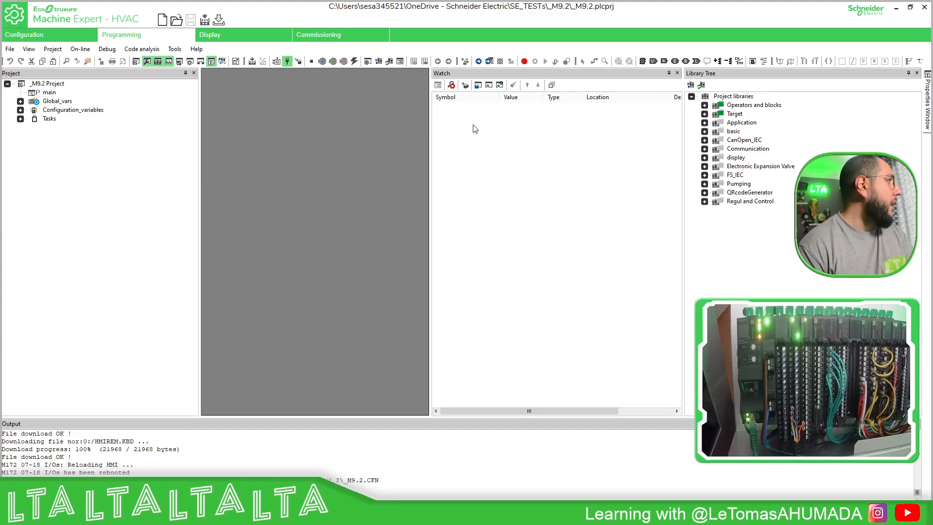
Add the status variables wEdgeIO_MW0, wEdgeIO_MW1 and wEdgeIO_MW2 to the watch list.
click(20, 109)
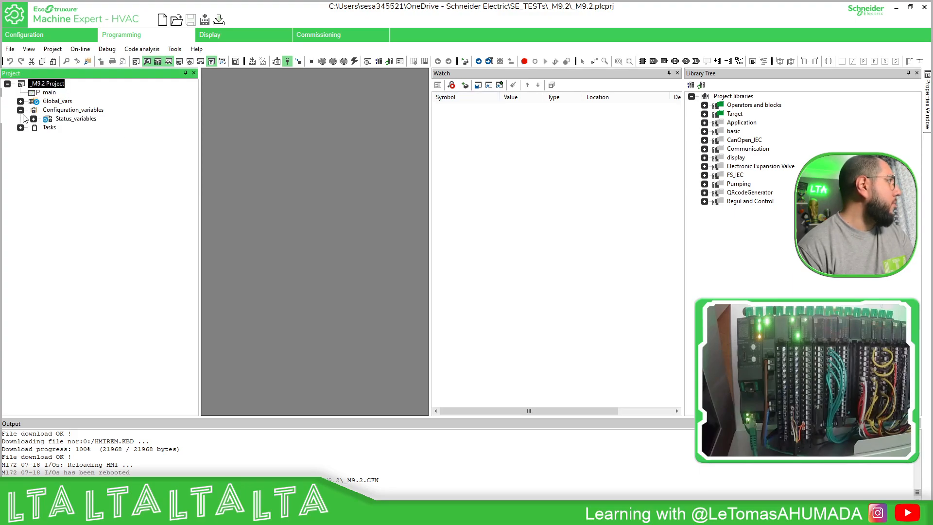
click(34, 119)
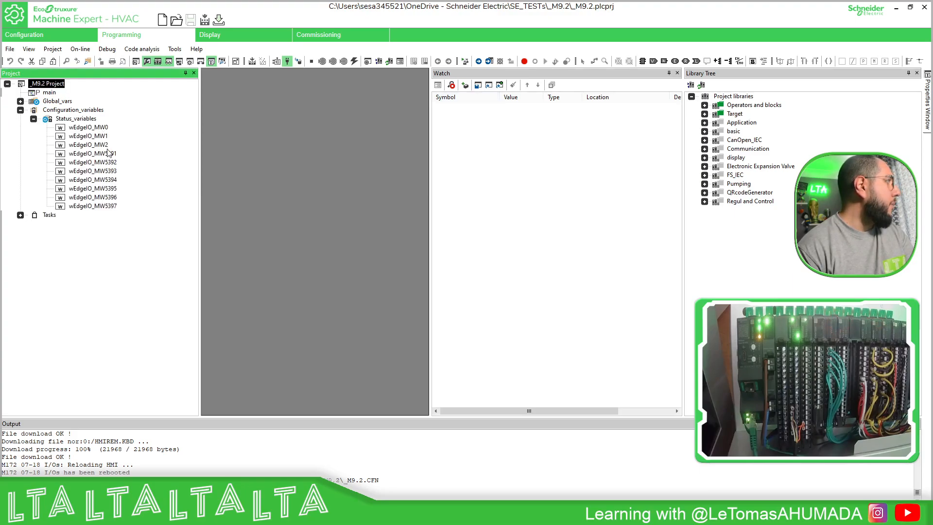
click(104, 127)
drag(104, 129, 494, 132)
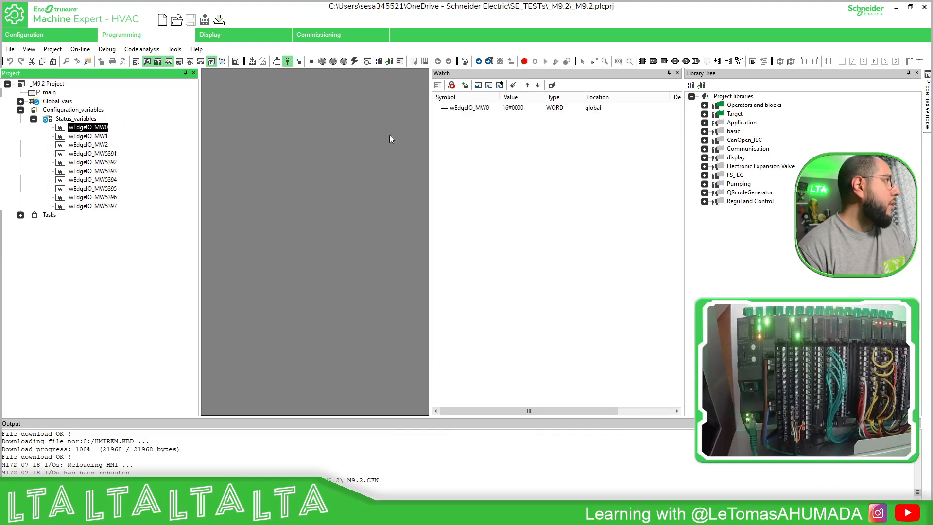
drag(103, 136, 502, 148)
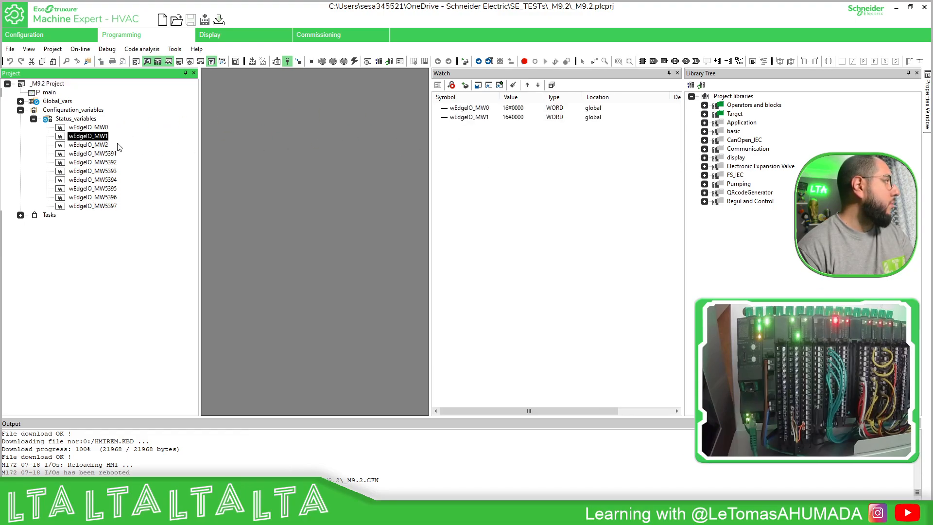
drag(118, 146, 507, 151)
Add the status variables wEdgeIO_MW5391 through wEdgeIO_MW5397 to the watch list.
drag(110, 154, 527, 173)
click(111, 162)
drag(113, 165, 501, 161)
drag(110, 171, 503, 183)
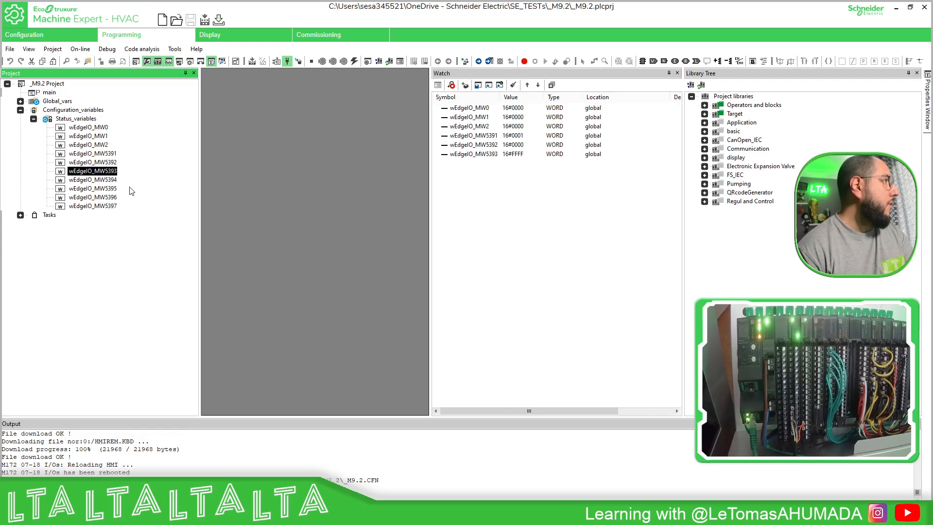
drag(114, 181, 508, 195)
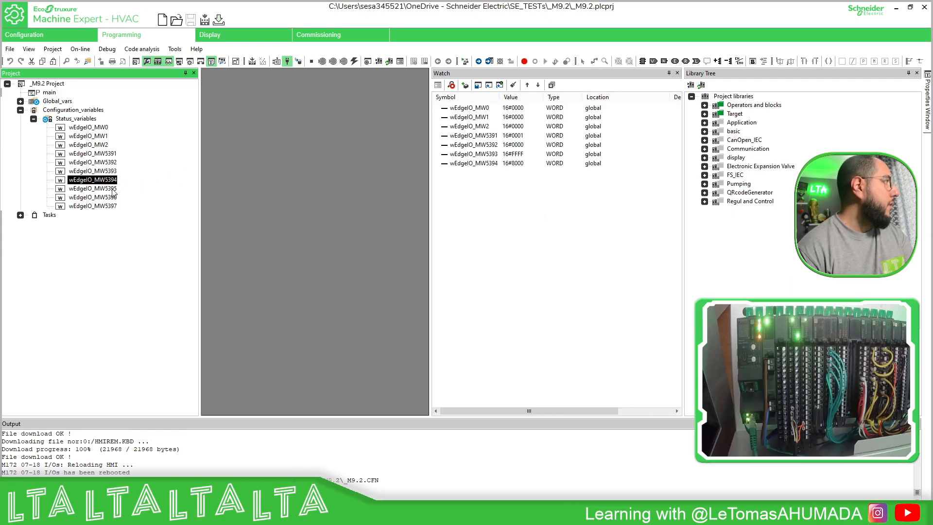
drag(114, 190, 510, 203)
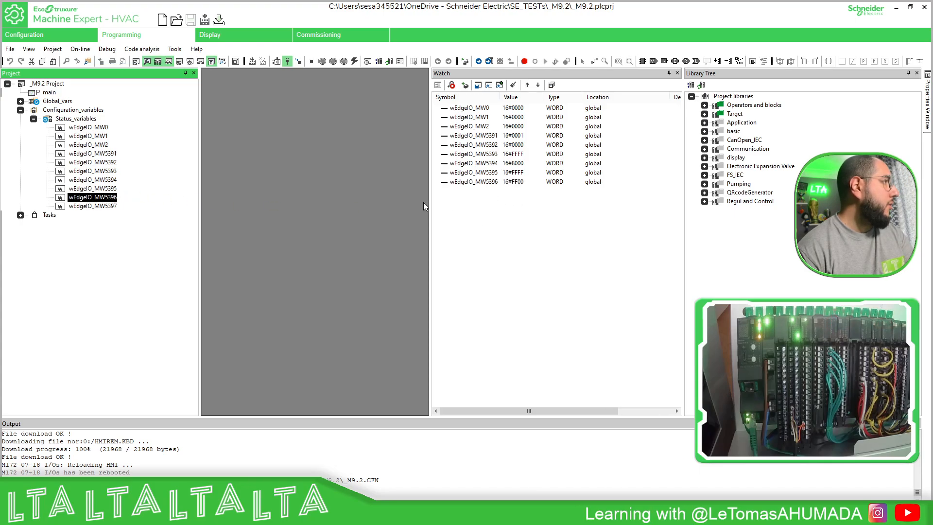
drag(114, 206, 572, 223)
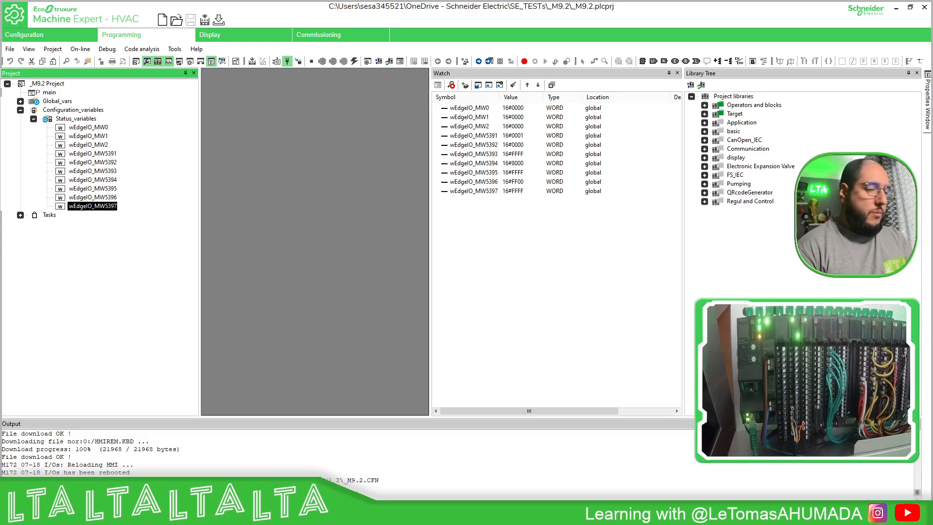
Switch to Modicon Edge I/O Configurator and examine the NIM's input and output memory mapping details, including offsets and lengths.
key(alt+Tab)
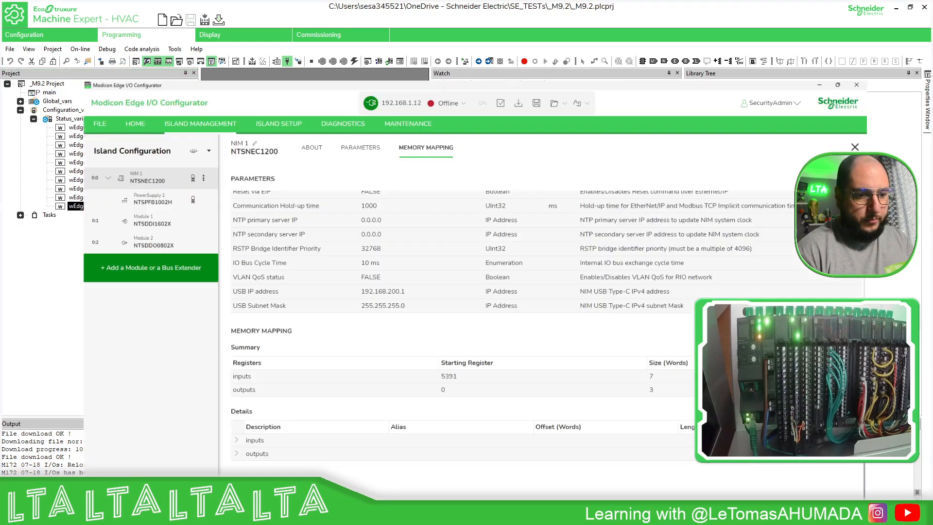
click(182, 428)
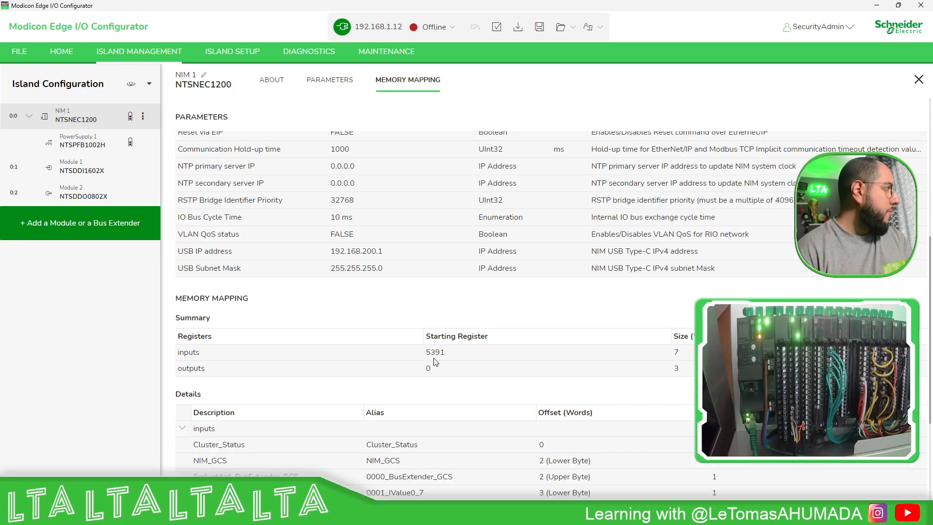
scroll(621, 337, down, 3)
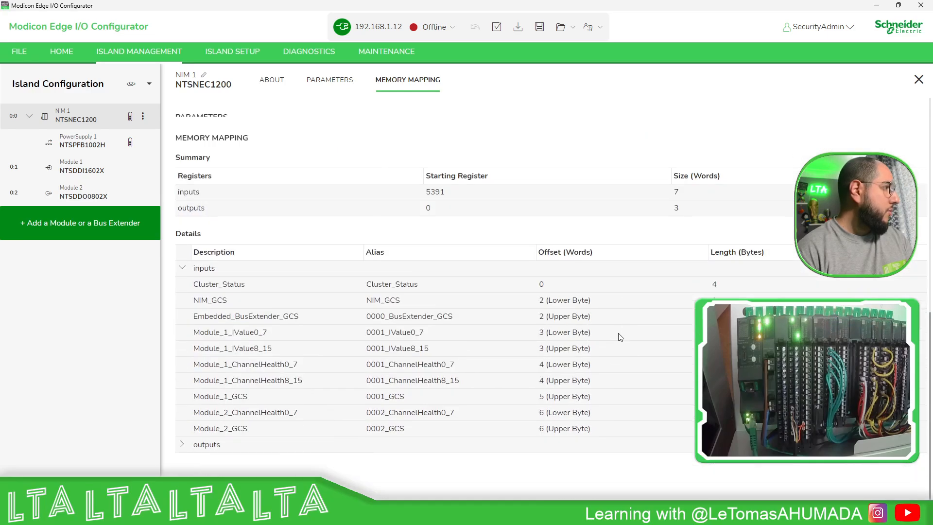
click(182, 445)
scroll(497, 352, down, 2)
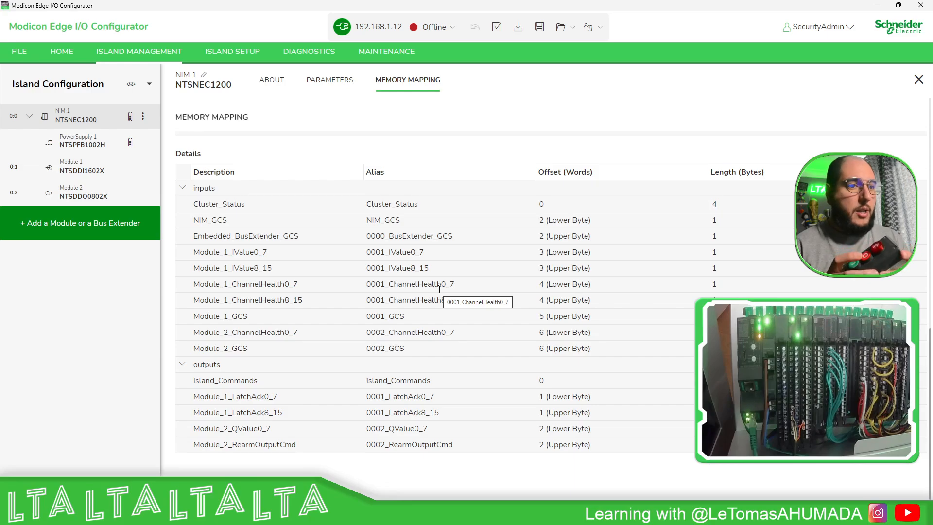
click(877, 6)
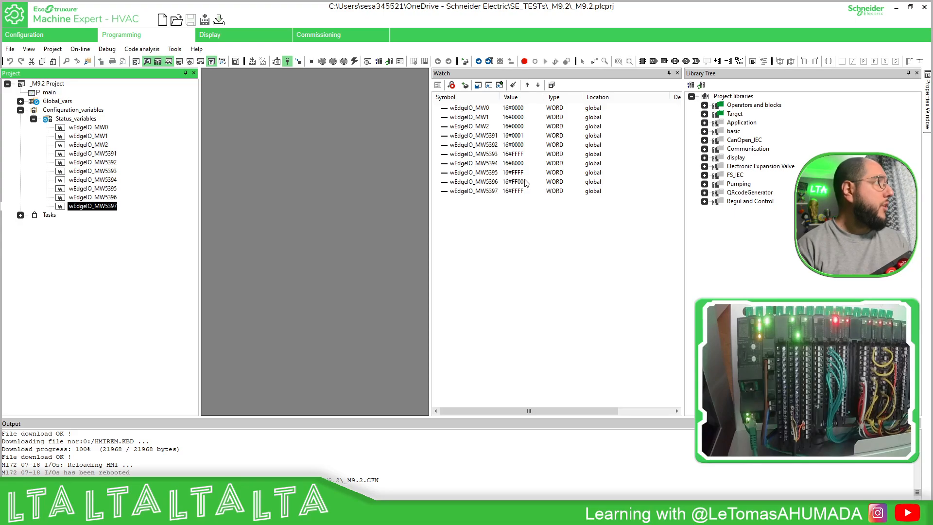
Back in Machine Expert - HVAC, set the watched wEdgeIO_MW5394 value format to Binary and widen the Value column.
right_click(516, 164)
click(527, 169)
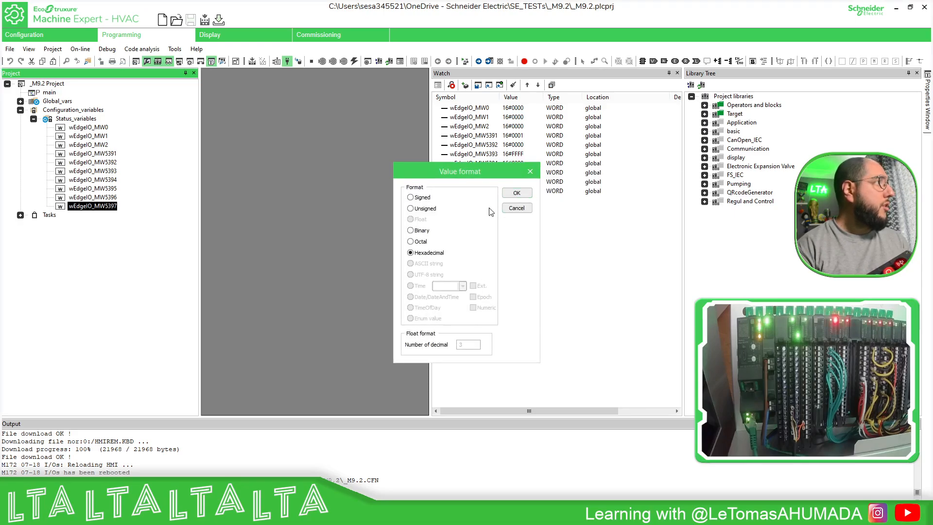
click(518, 195)
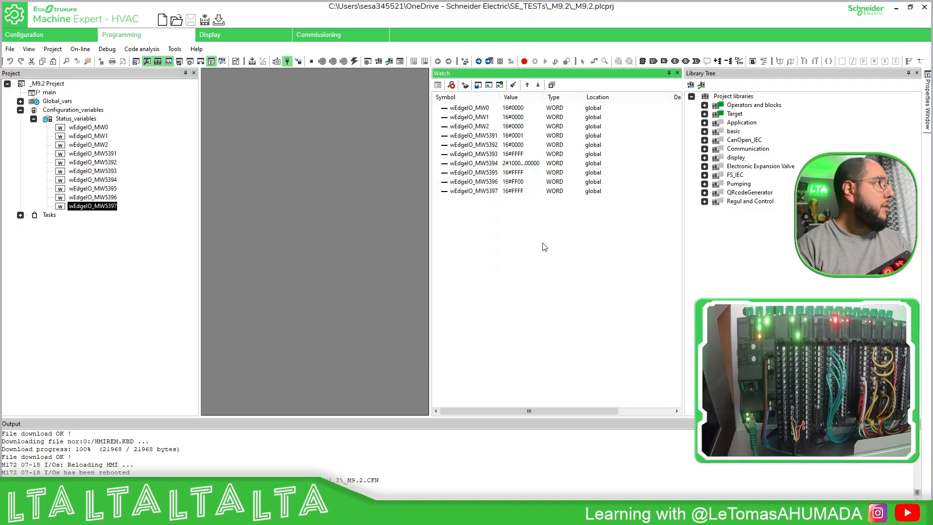
drag(544, 97, 595, 101)
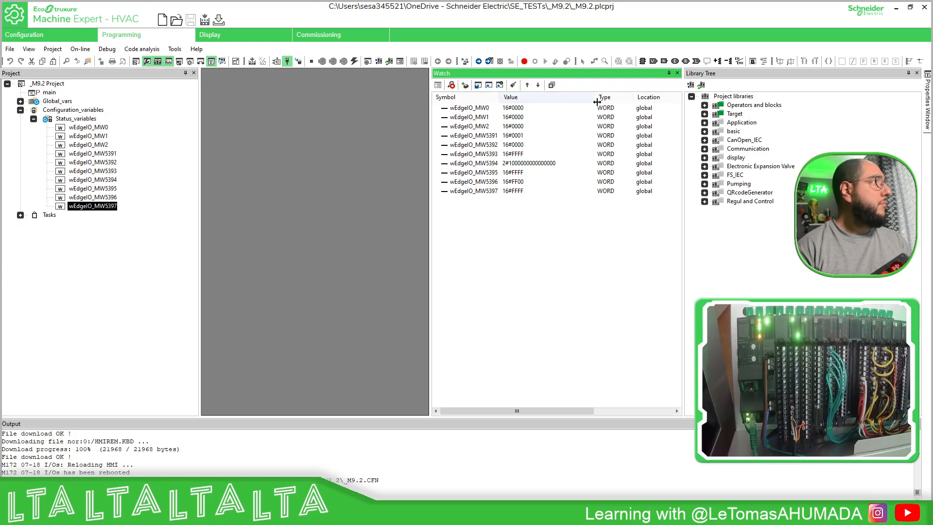
Change the value format of the watched wEdgeIO_MW5394 variable to Hexadecimal.
click(532, 161)
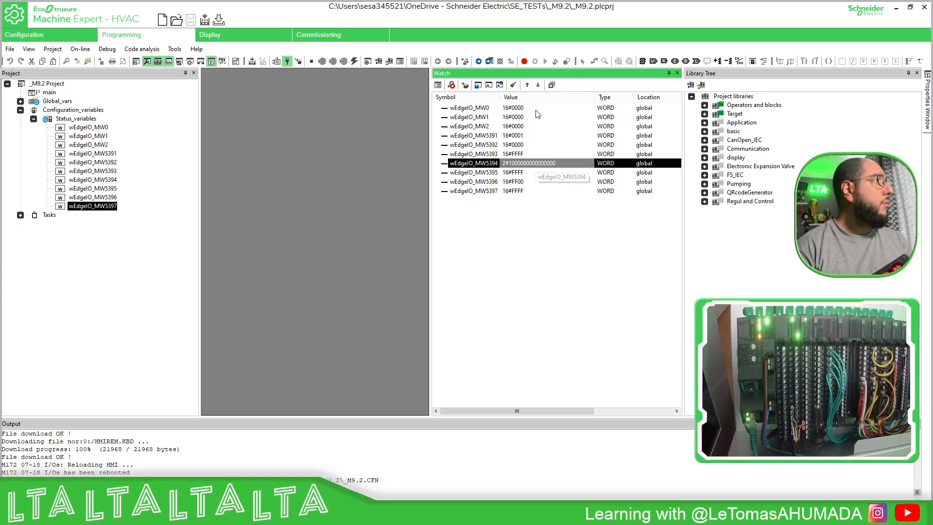
right_click(533, 164)
click(575, 171)
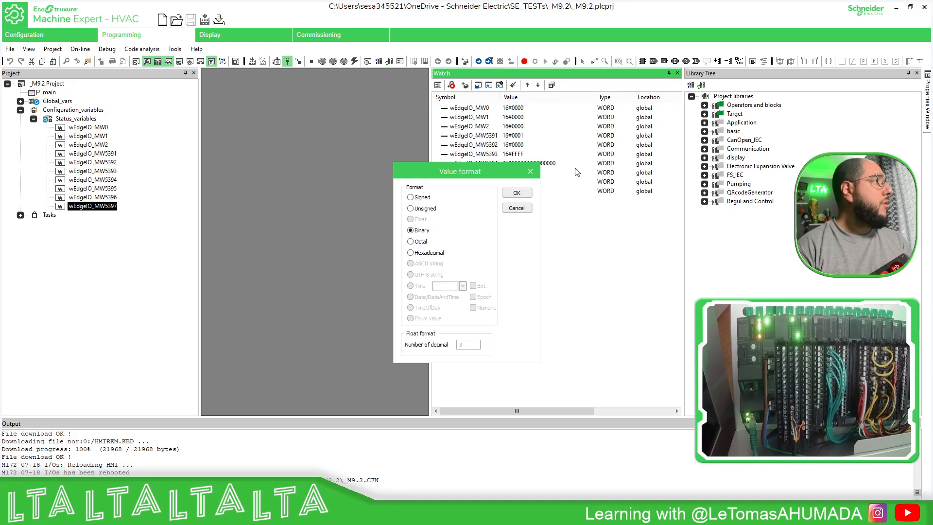
click(427, 254)
click(516, 193)
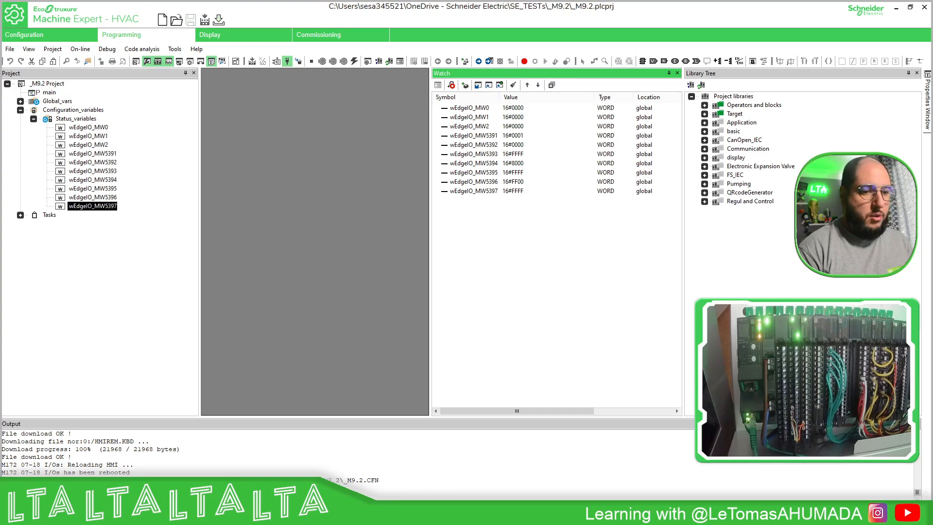
Check the output word offsets in Modicon Edge I/O Configurator, and back in Machine Expert - HVAC set the watched wEdgeIO_MW2 to 16#00F0.
key(alt+Tab)
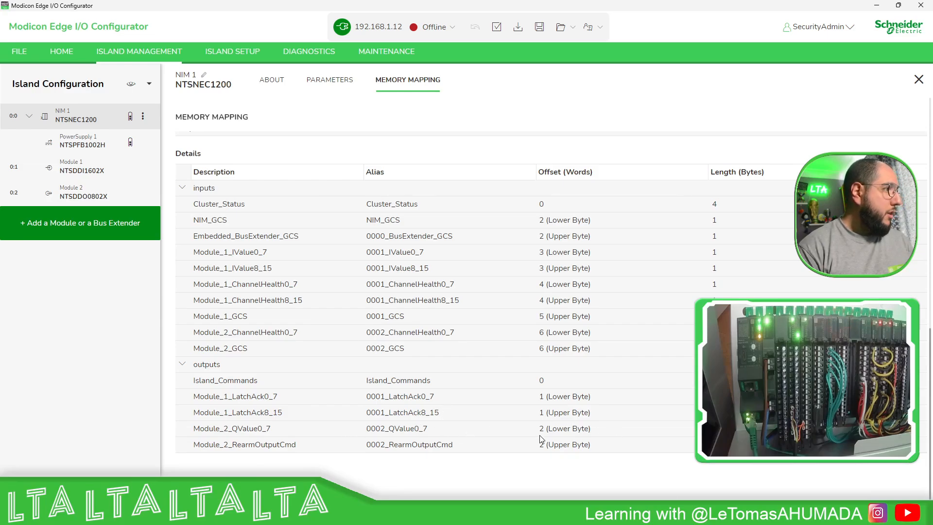
click(876, 6)
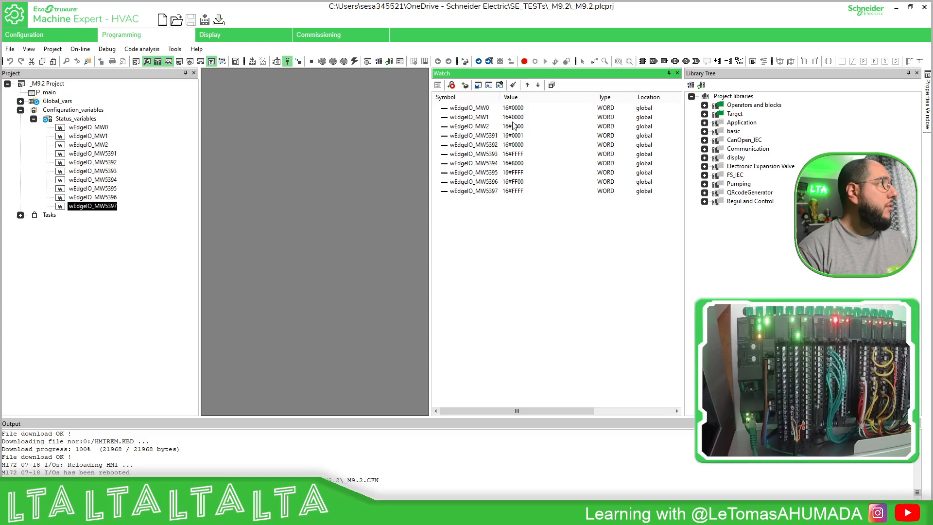
click(520, 127)
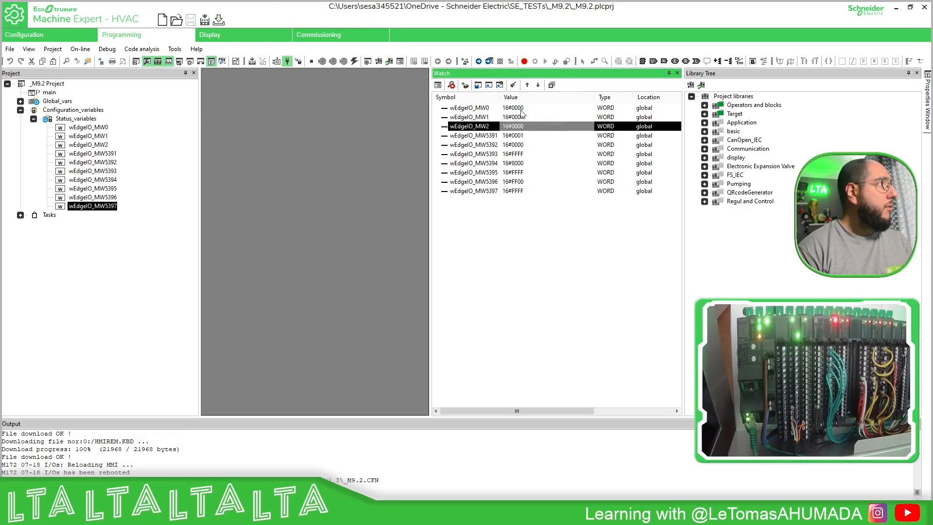
click(529, 128)
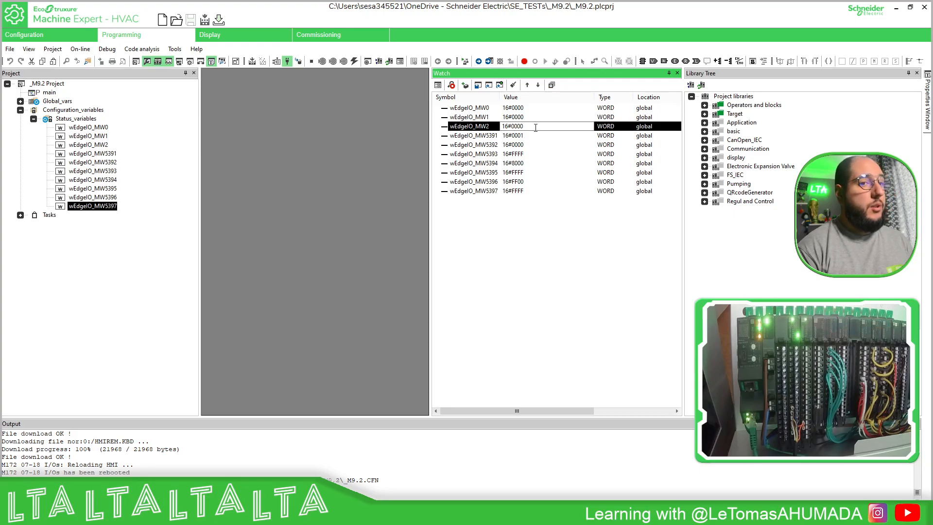
key(BackSpace)
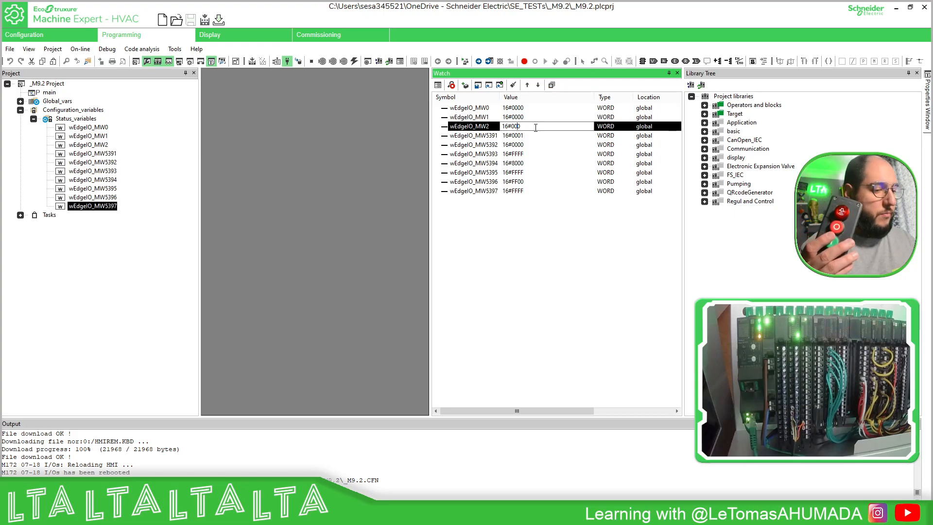
text(F)
key(Return)
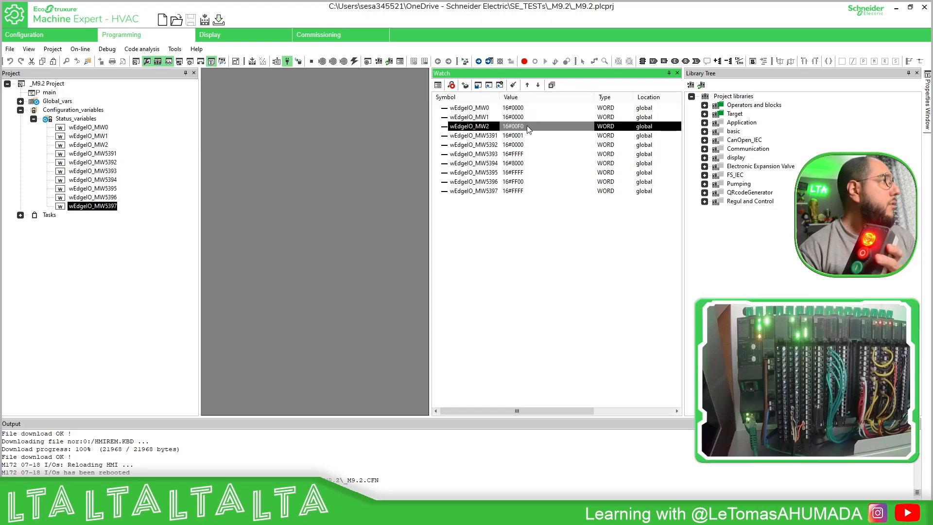
Reset the watched wEdgeIO_MW2 output word to 16#0000.
click(527, 126)
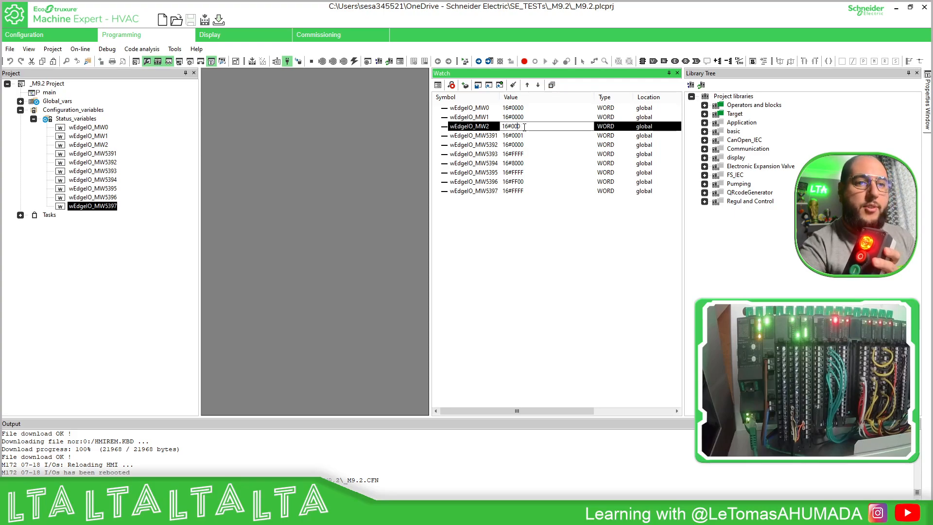
text(0)
key(Return)
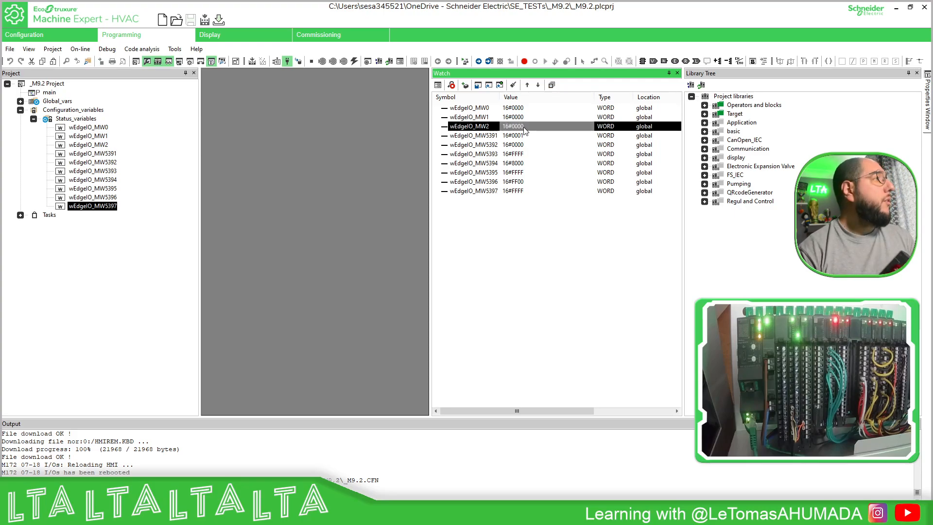
Toggle the Module 2 outputs once more by setting wEdgeIO_MW2 to 16#00F0 and back to 16#0000.
click(527, 127)
key(BackSpace)
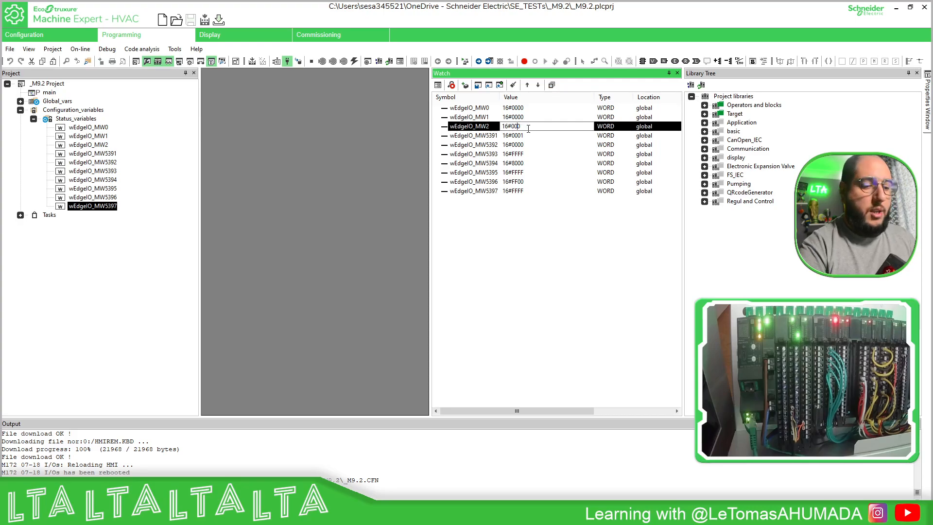
text(F0)
key(Return)
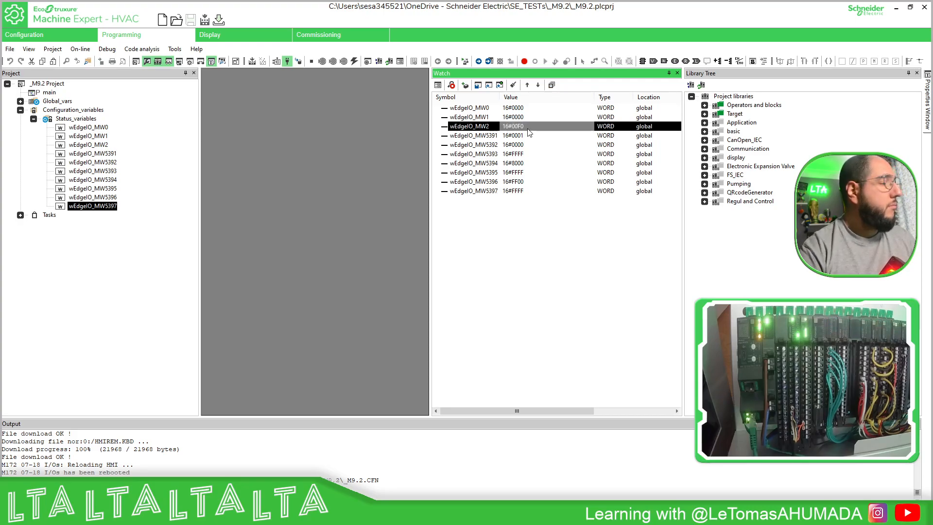
click(527, 128)
click(520, 127)
key(BackSpace)
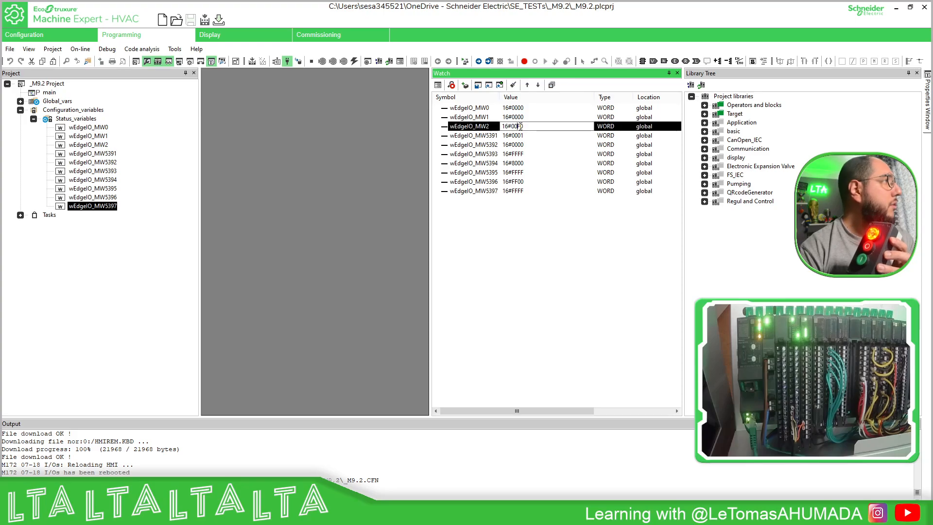
text(0)
key(Return)
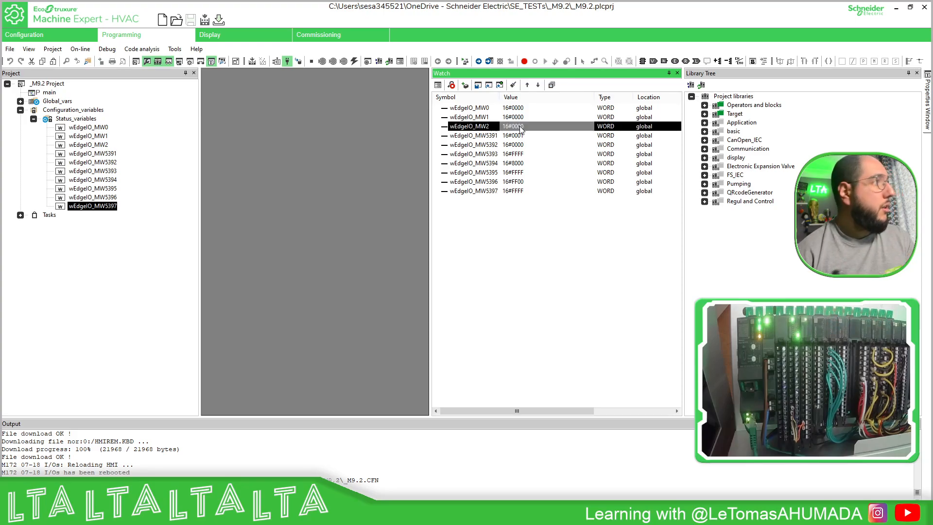